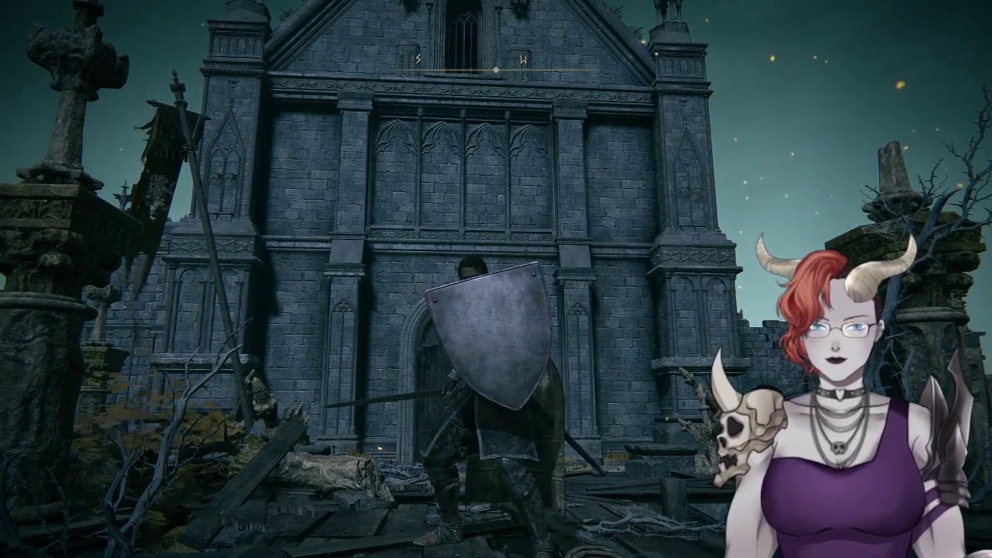
View the character's inventory and the equipped heater shield in Elden Ring, and return to gameplay.
{"action": "key", "text": "Escape"}
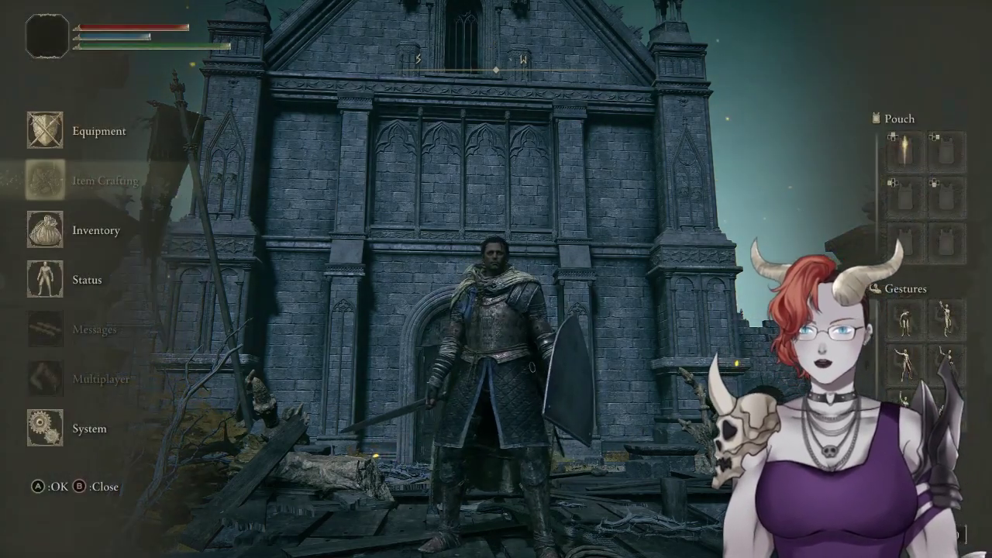
{"action": "key", "text": "Return"}
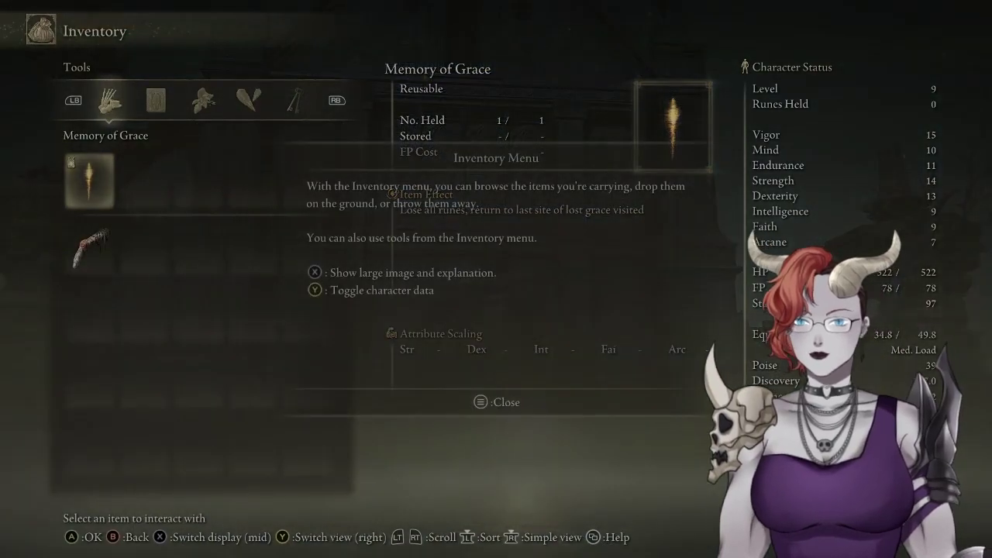
{"action": "key", "text": "Escape"}
{"action": "key", "text": "Escape"}
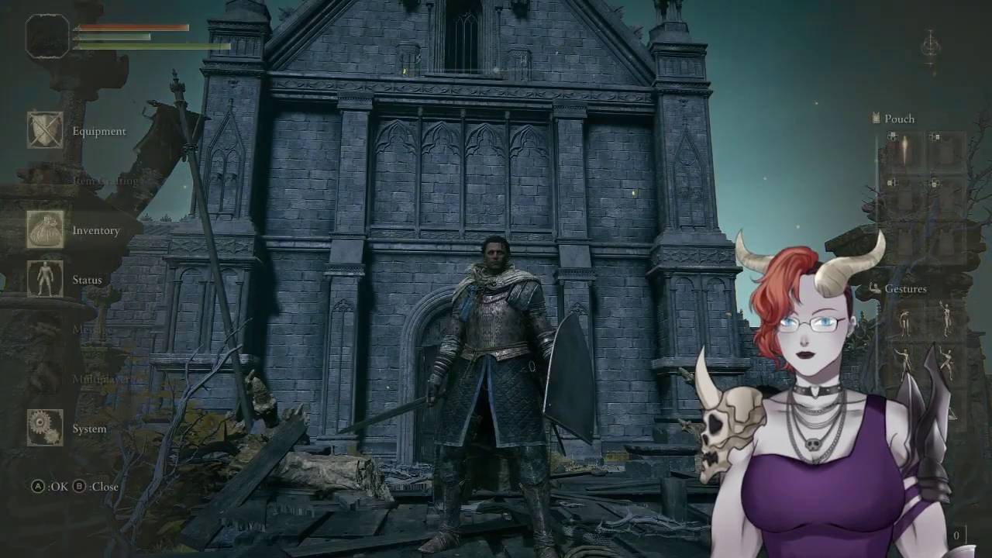
{"action": "key", "text": "Up"}
{"action": "key", "text": "Return"}
{"action": "key", "text": "Down"}
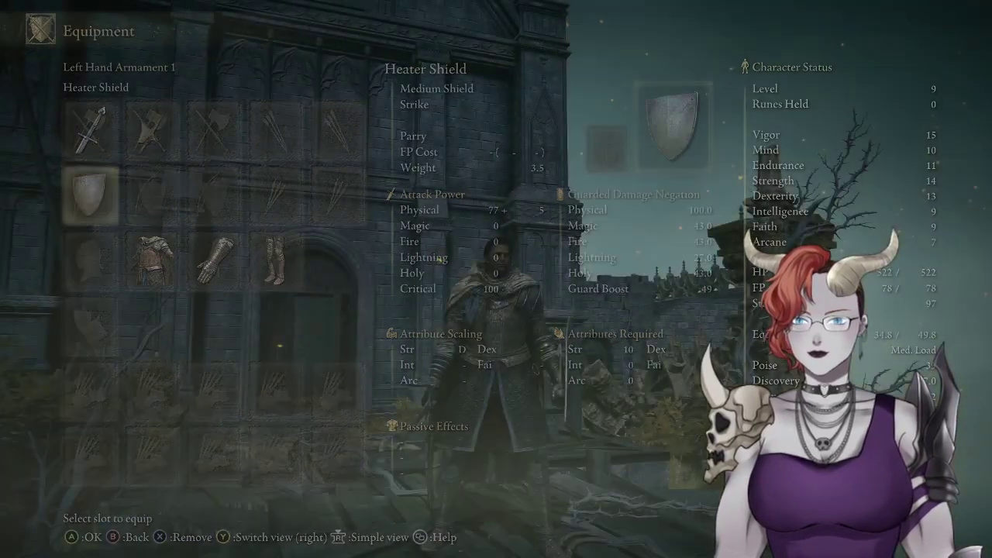
{"action": "key", "text": "Escape"}
{"action": "key", "text": "Escape"}
{"action": "key", "text": "Escape"}
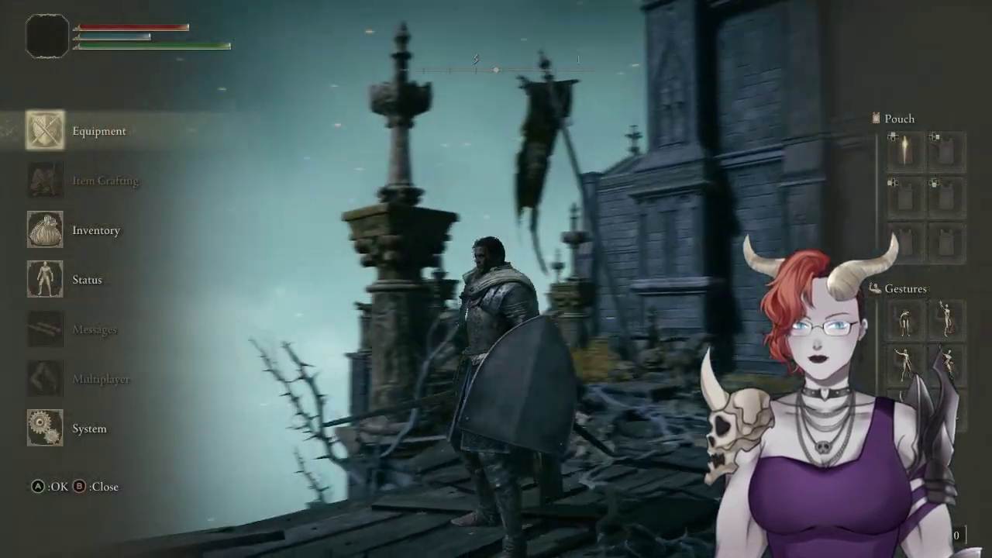
Save and quit the Elden Ring session through the system settings.
{"action": "key", "text": "Up"}
{"action": "key", "text": "Return"}
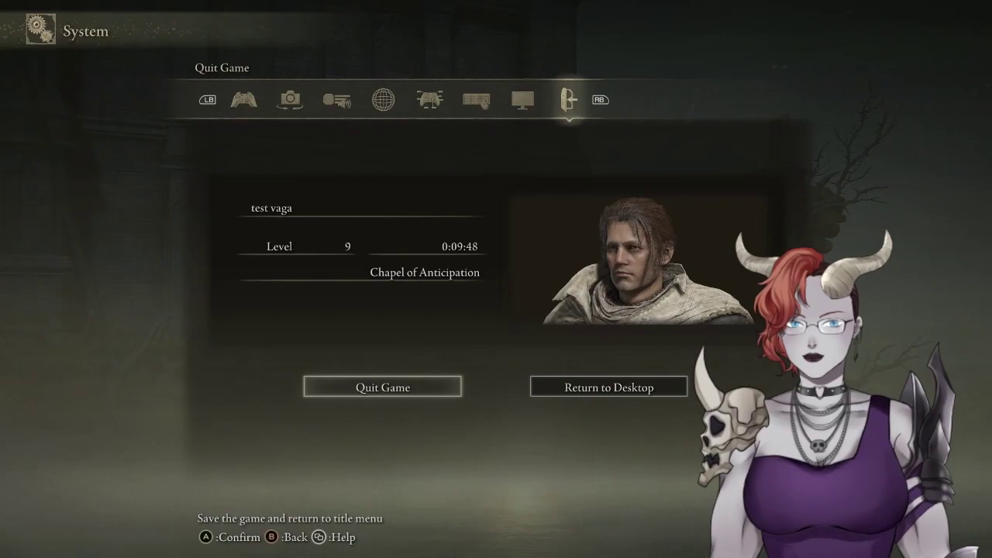
{"action": "key", "text": "Return"}
{"action": "key", "text": "Return"}
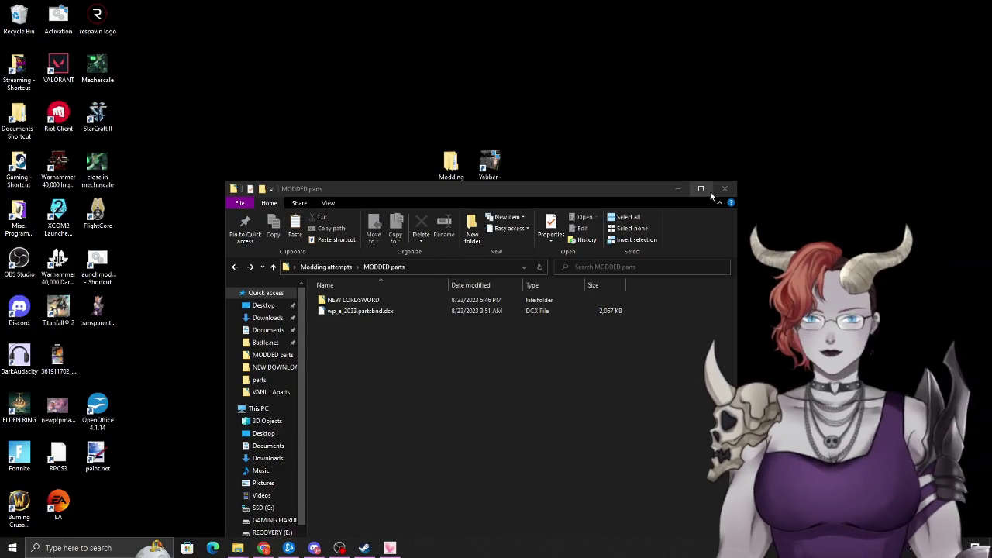
Close the MODDED parts window and open the UXM Selective Unpack 2.1.7.1 folder inside Modding attempts.
{"action": "left_click", "coordinate": [723, 190]}
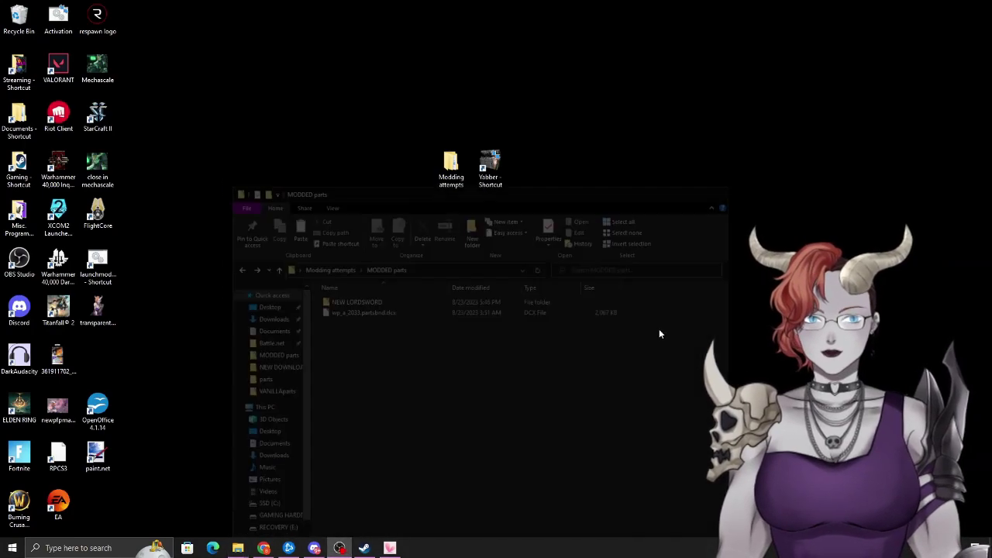
{"action": "double_click", "coordinate": [447, 166]}
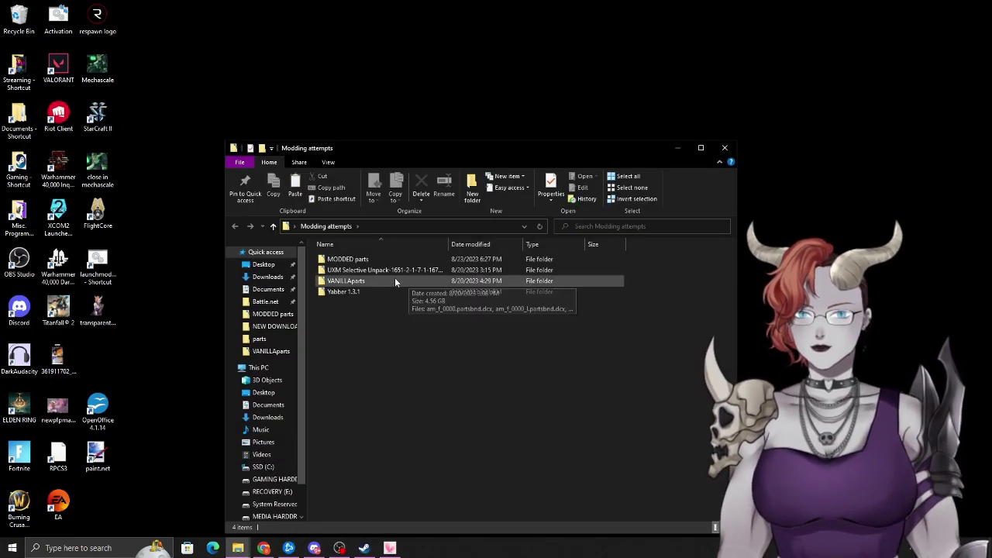
{"action": "left_click", "coordinate": [405, 269]}
{"action": "double_click", "coordinate": [405, 270]}
{"action": "double_click", "coordinate": [388, 260]}
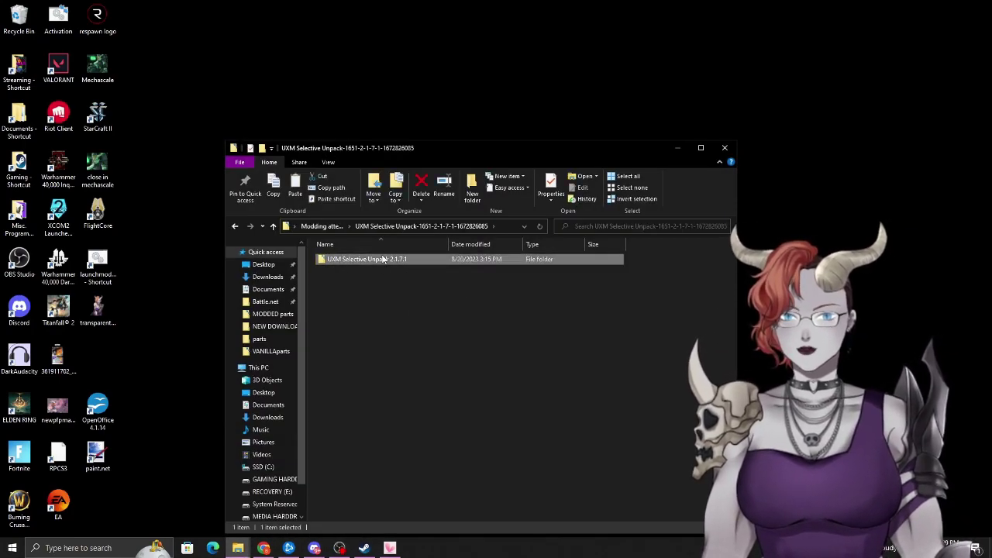
Switch to Chrome, search Google for "elden ring uxm unpack" and open the UXM Selective Unpacker page on Nexus Mods.
{"action": "left_click", "coordinate": [264, 548]}
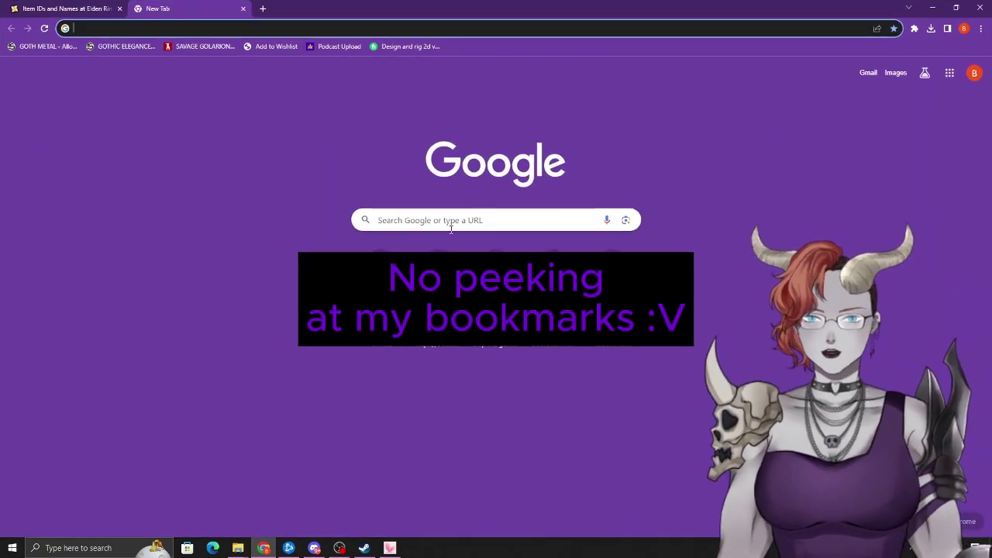
{"action": "left_click", "coordinate": [454, 223]}
{"action": "type", "text": "u"}
{"action": "key", "text": "BackSpace"}
{"action": "key", "text": "BackSpace"}
{"action": "type", "text": "elden ring uxm"}
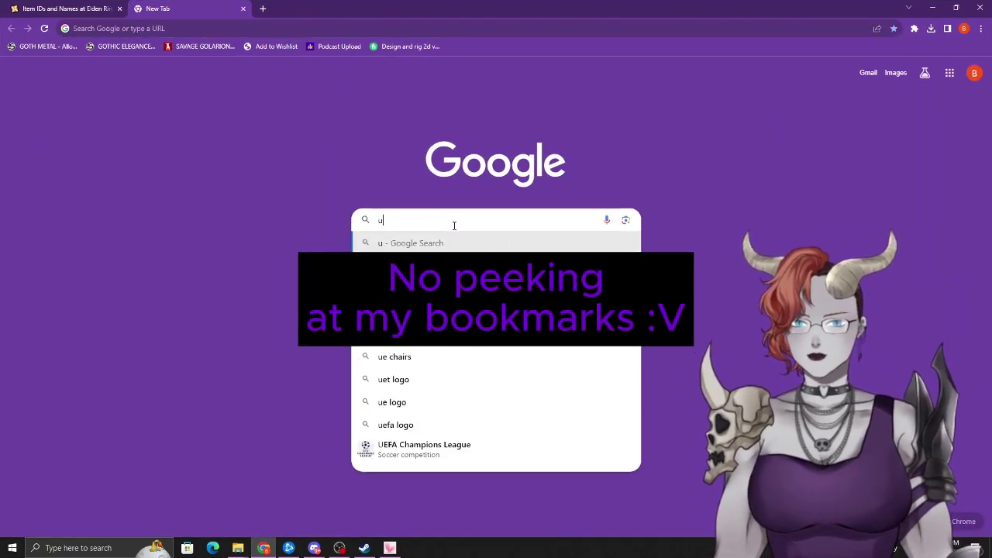
{"action": "key", "text": "Return"}
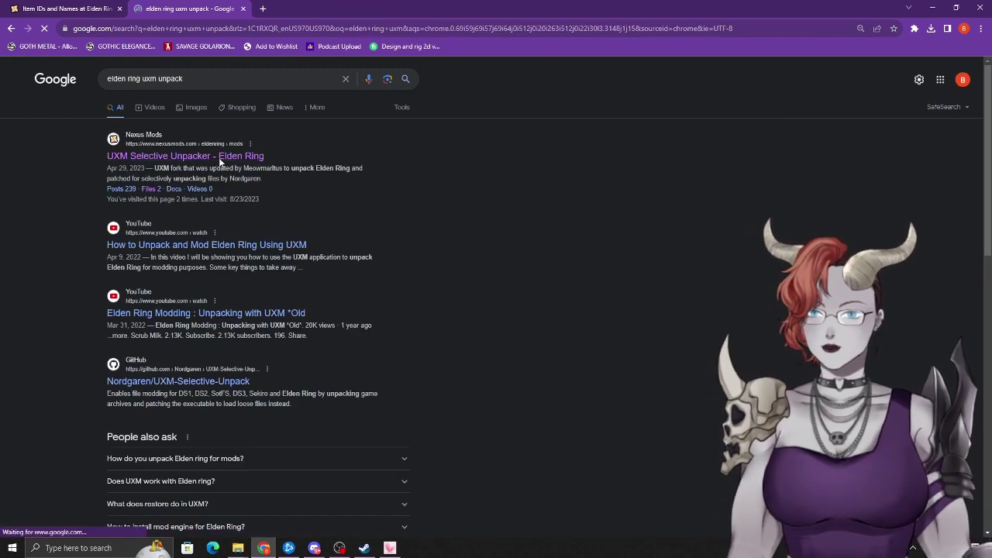
{"action": "left_click", "coordinate": [220, 158]}
View the main files offered for the UXM Selective Unpacker mod, and close the page to return to File Explorer.
{"action": "scroll", "coordinate": [601, 397], "scroll_direction": "down", "scroll_amount": 3}
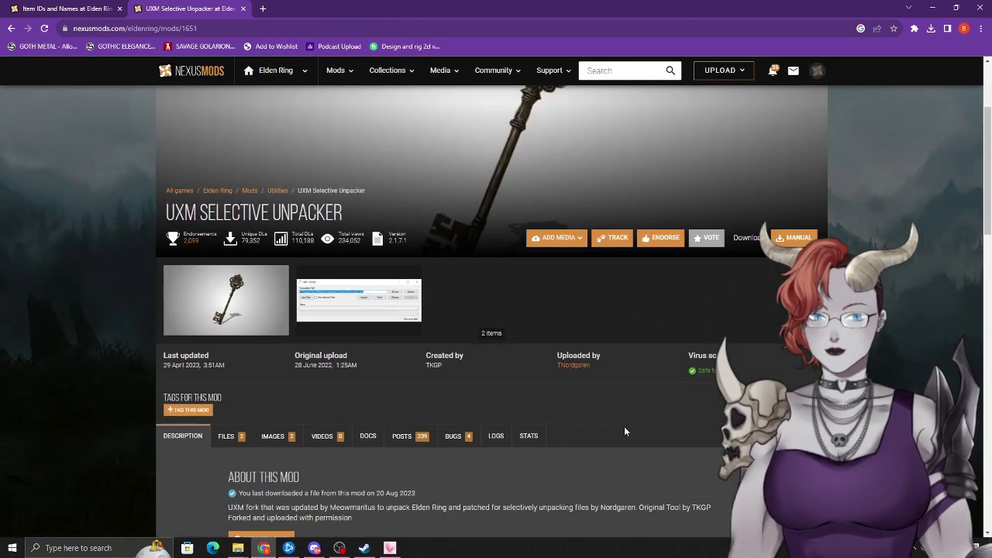
{"action": "left_click", "coordinate": [233, 385]}
{"action": "scroll", "coordinate": [332, 469], "scroll_direction": "down", "scroll_amount": 3}
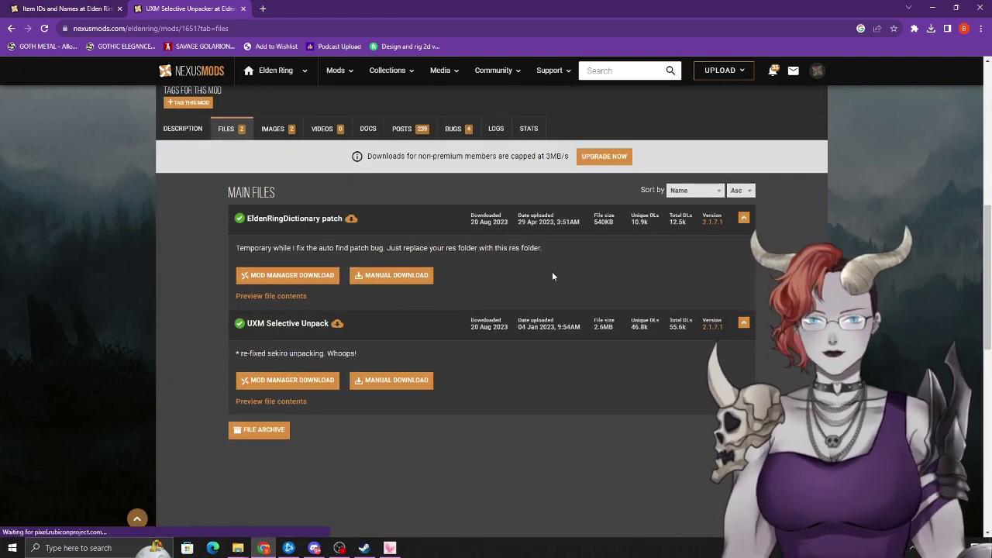
{"action": "scroll", "coordinate": [551, 271], "scroll_direction": "up", "scroll_amount": 3}
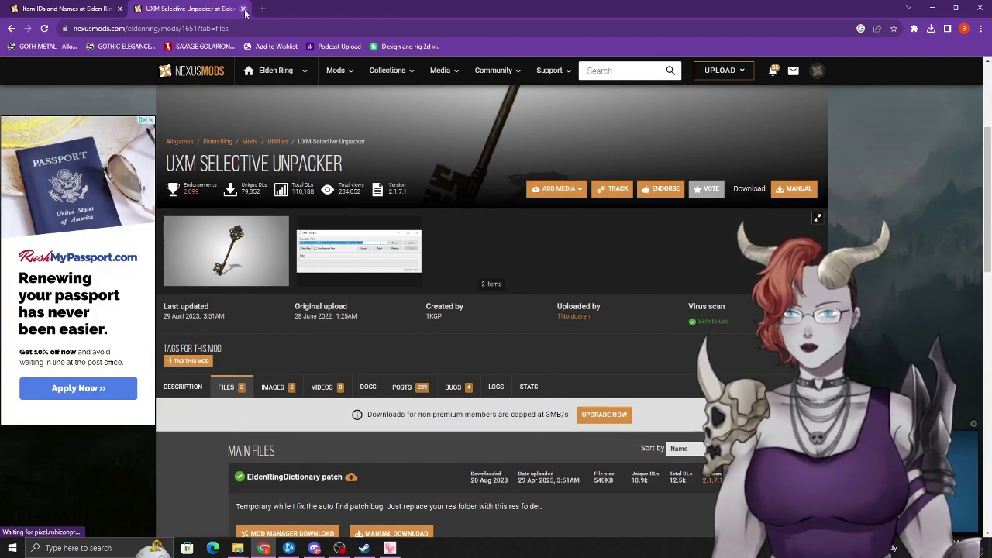
{"action": "left_click", "coordinate": [243, 8]}
{"action": "left_click", "coordinate": [908, 8]}
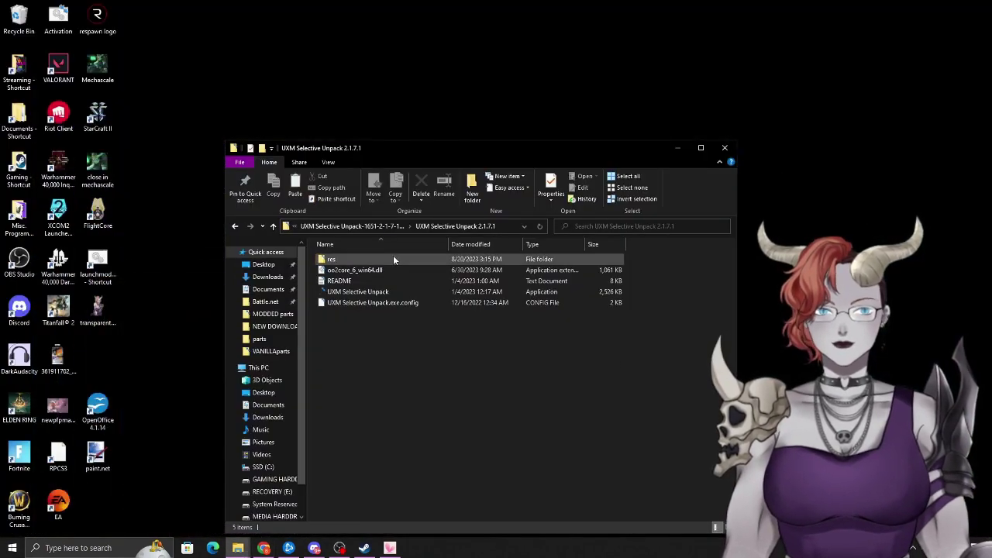
Examine the UXM folder's README, application, config file and oo2core_6_win64.dll.
{"action": "left_click", "coordinate": [365, 281]}
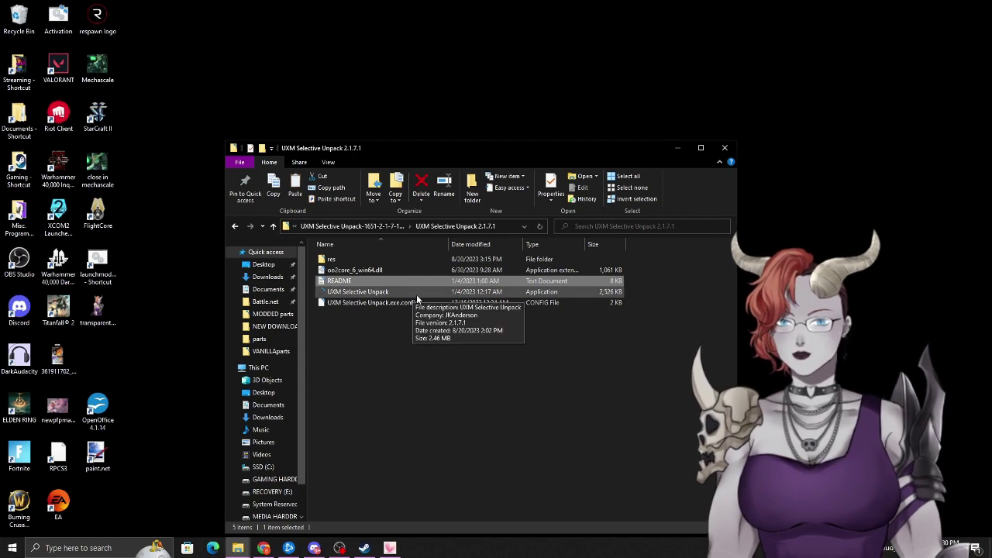
{"action": "left_click", "coordinate": [414, 295]}
{"action": "key", "text": "Down"}
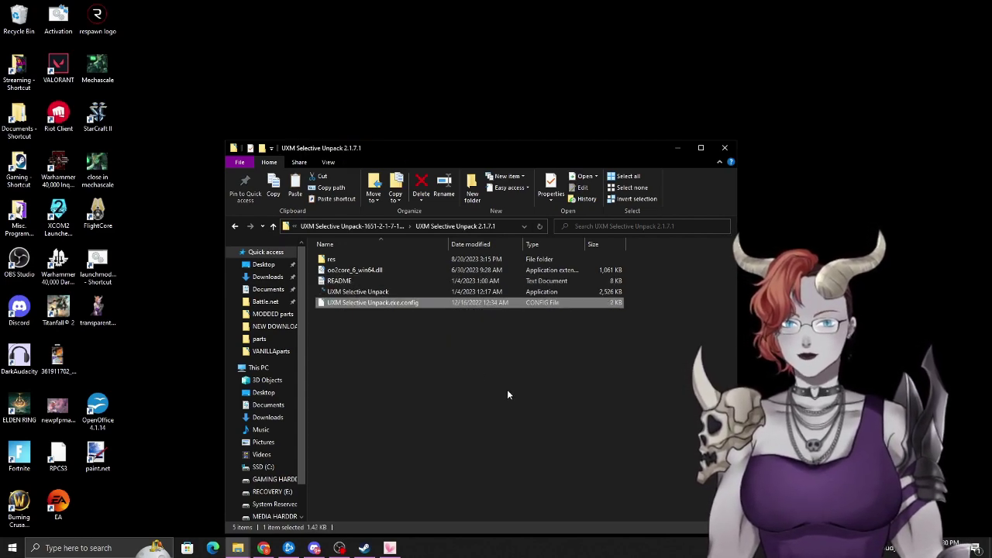
{"action": "left_click", "coordinate": [390, 270]}
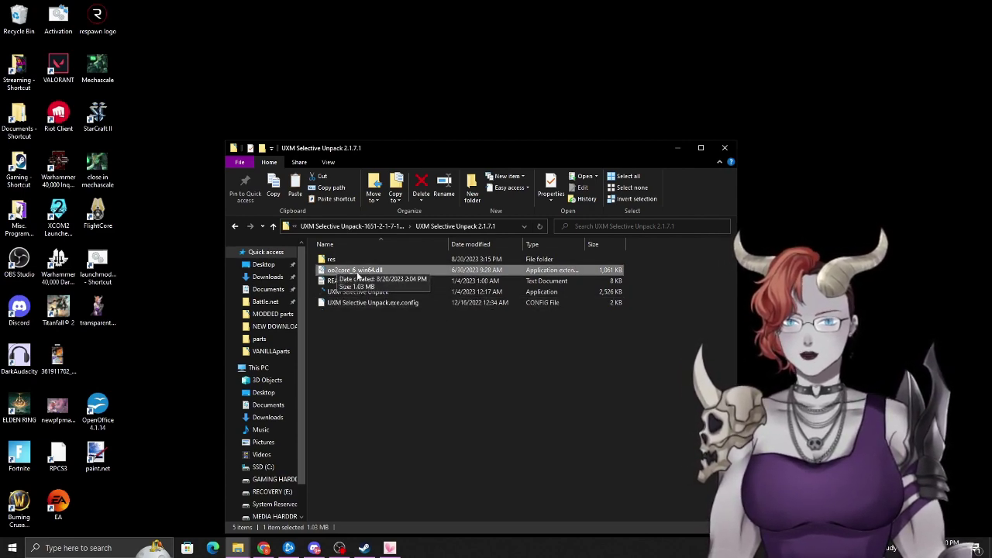
{"action": "left_click", "coordinate": [505, 370]}
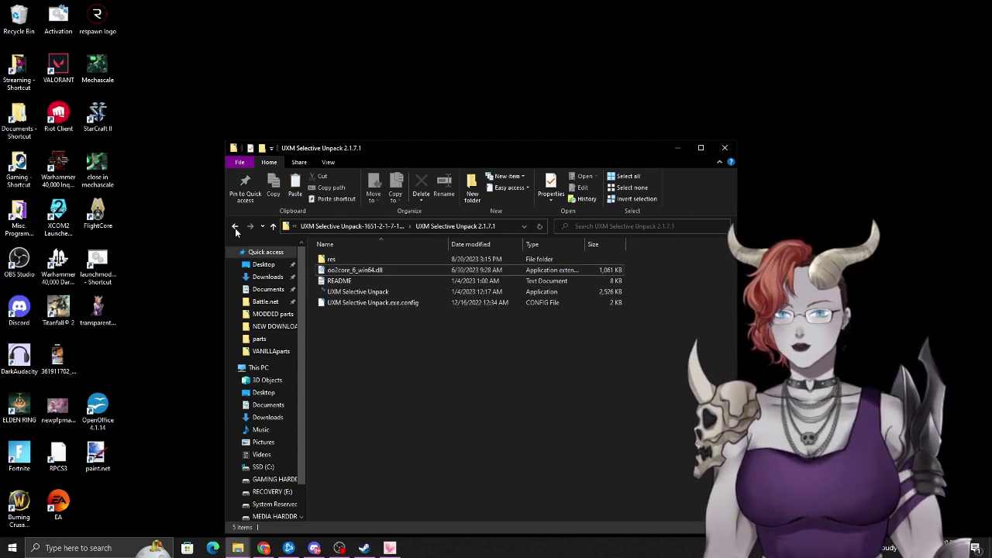
Open the ELDEN RING Game folder under Steam, steamapps, common on the GAMING HARDDRIVE (D:).
{"action": "scroll", "coordinate": [284, 396], "scroll_direction": "down", "scroll_amount": 1}
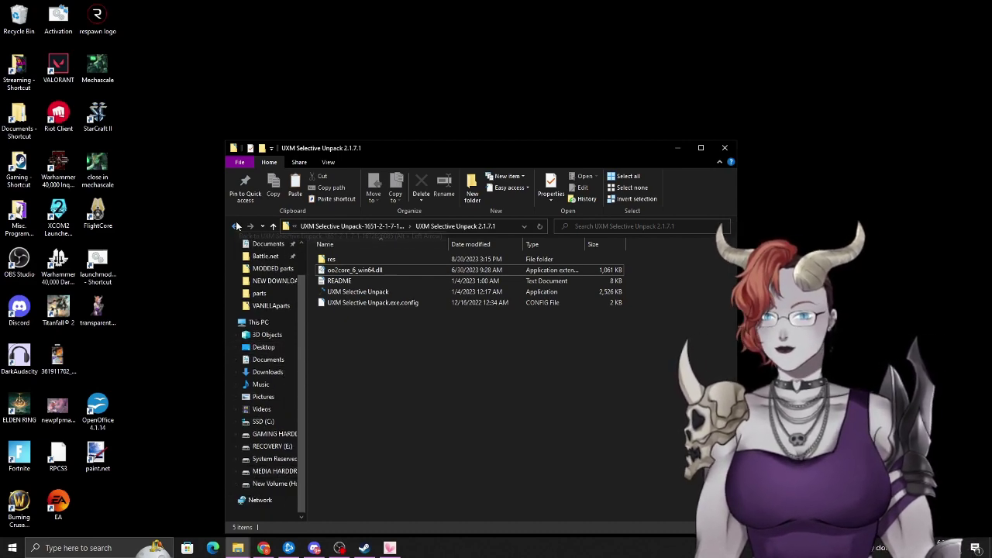
{"action": "left_click", "coordinate": [279, 433]}
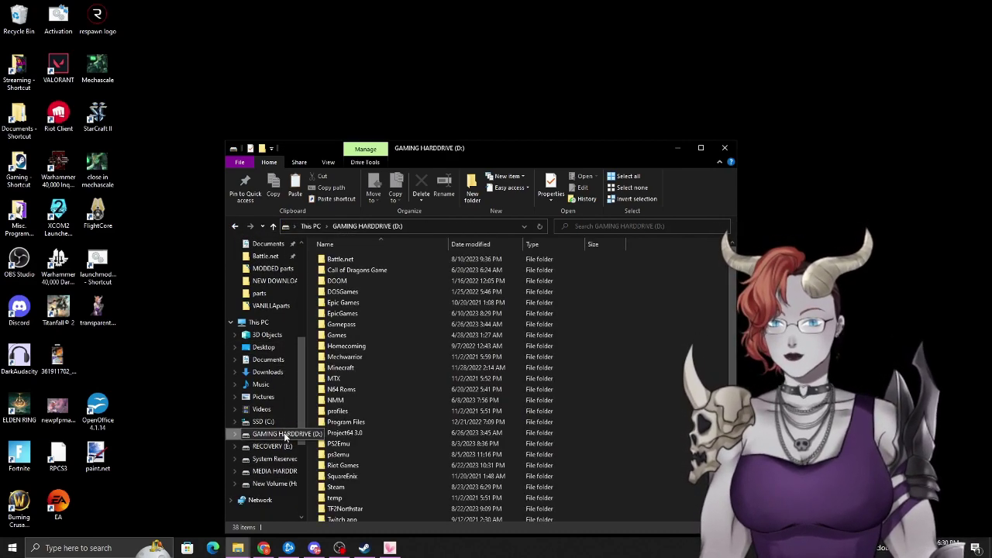
{"action": "scroll", "coordinate": [380, 455], "scroll_direction": "down", "scroll_amount": 4}
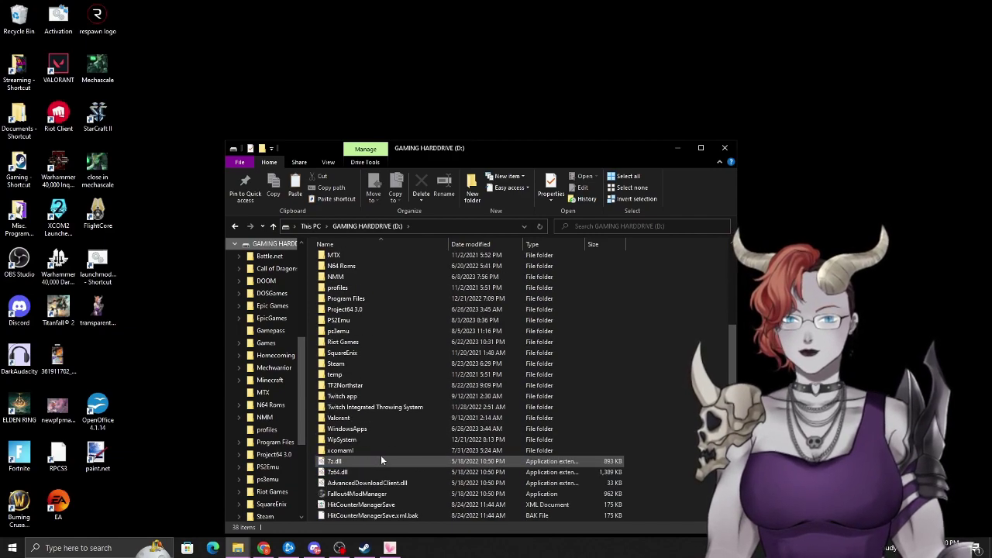
{"action": "double_click", "coordinate": [397, 364]}
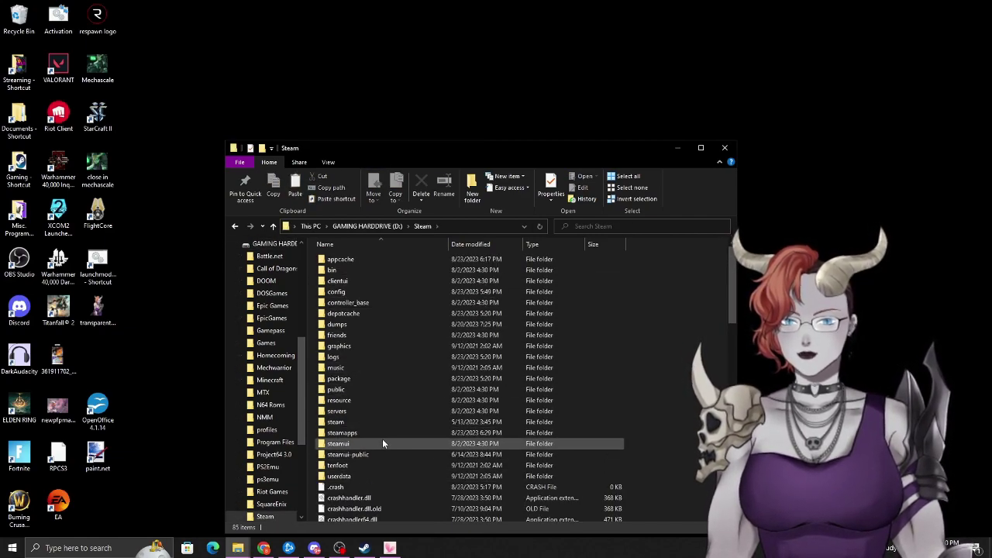
{"action": "double_click", "coordinate": [379, 433]}
{"action": "double_click", "coordinate": [360, 261]}
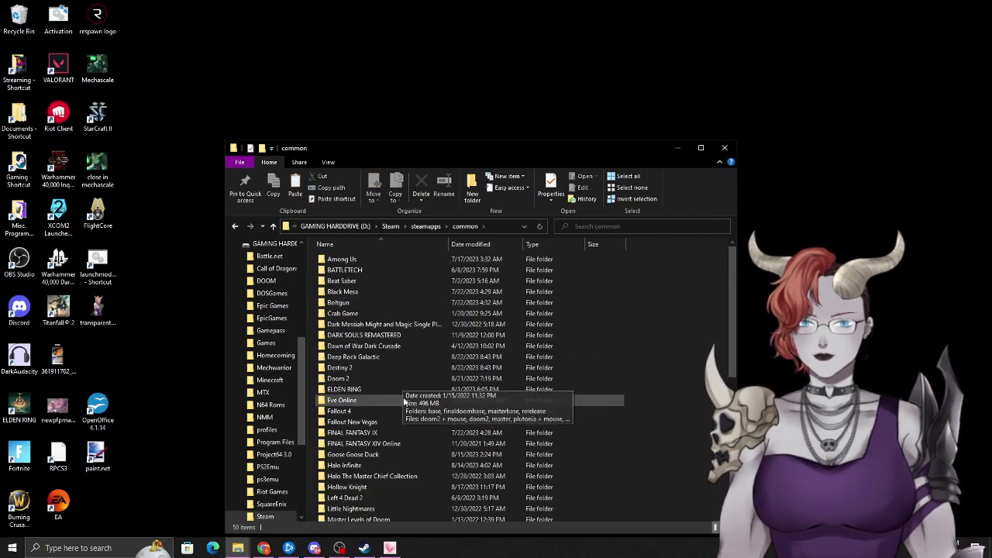
{"action": "double_click", "coordinate": [396, 386]}
{"action": "double_click", "coordinate": [344, 262]}
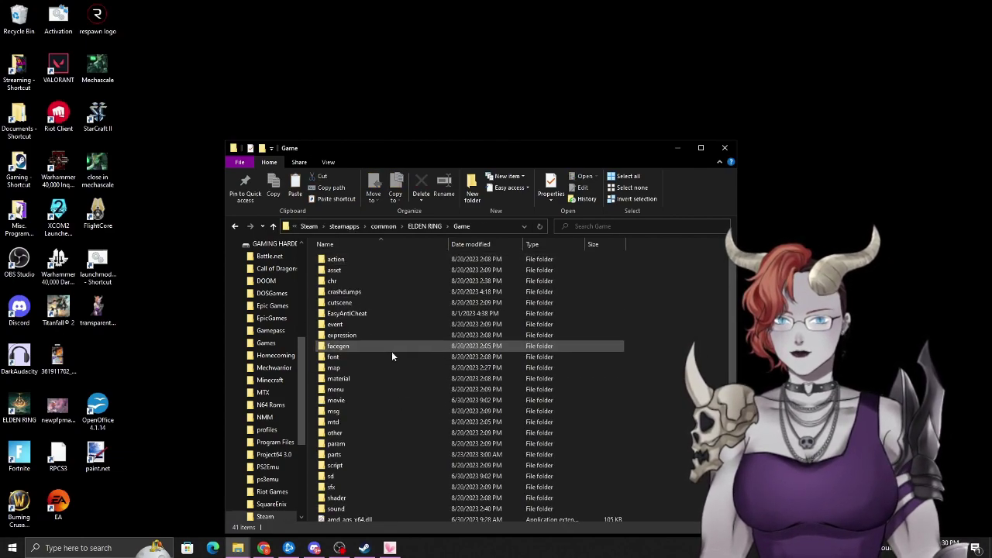
Locate and select oo2core_6_win64.dll in the ELDEN RING Game folder.
{"action": "scroll", "coordinate": [397, 371], "scroll_direction": "down", "scroll_amount": 5}
{"action": "scroll", "coordinate": [394, 358], "scroll_direction": "up", "scroll_amount": 5}
{"action": "scroll", "coordinate": [393, 372], "scroll_direction": "down", "scroll_amount": 5}
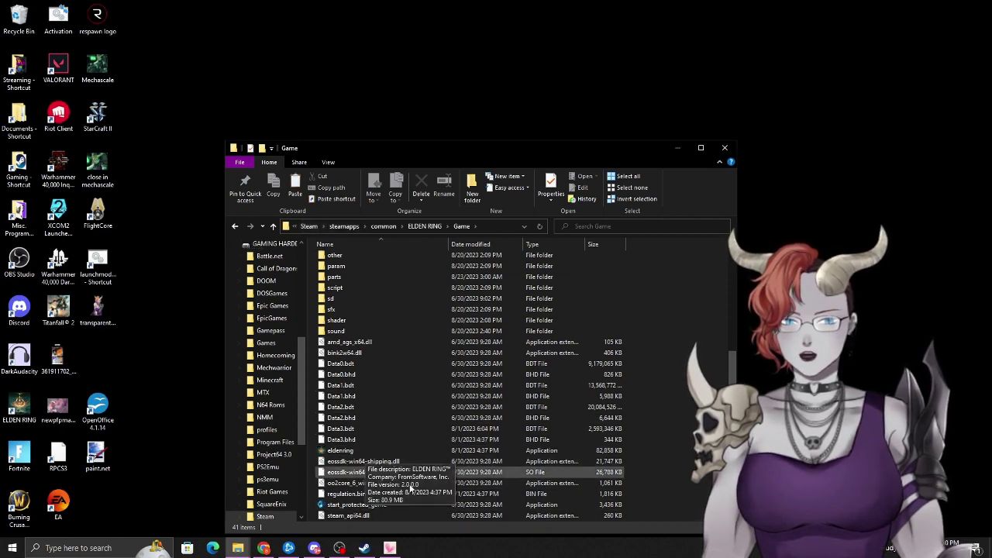
{"action": "left_click", "coordinate": [330, 483]}
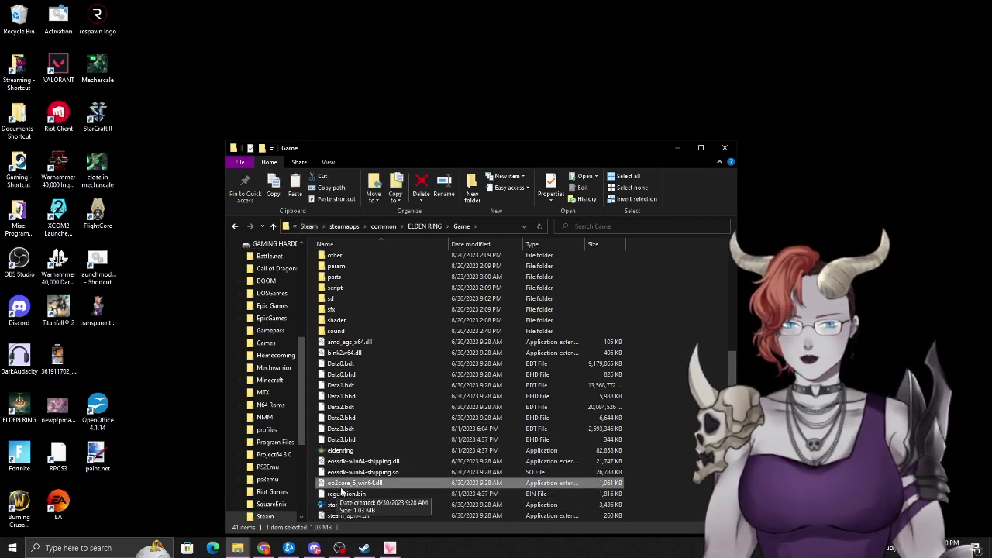
Launch UXM Selective Unpack from its 2.1.7.1 folder in Modding attempts, view its executable path and unpacking options, and close it.
{"action": "left_click", "coordinate": [678, 147]}
{"action": "double_click", "coordinate": [462, 158]}
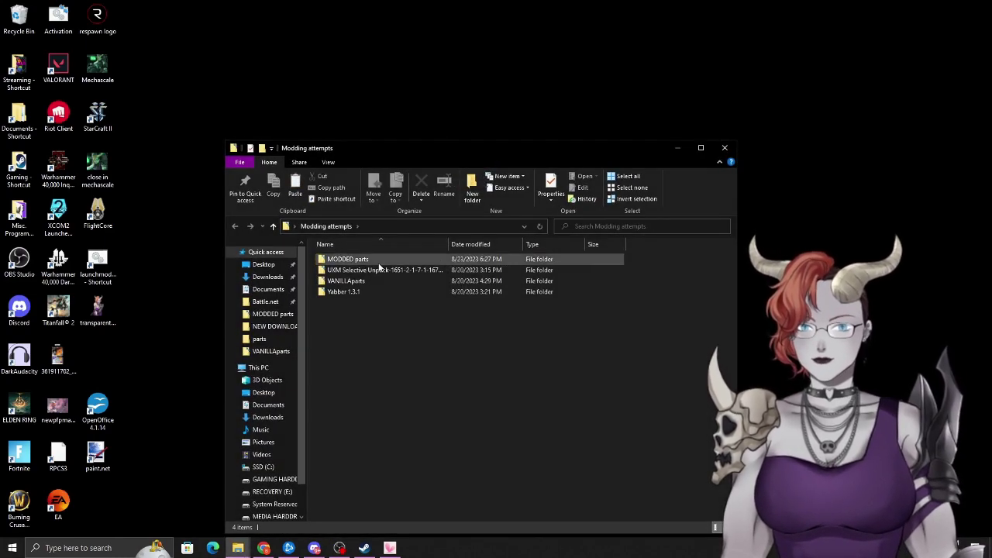
{"action": "double_click", "coordinate": [368, 271]}
{"action": "double_click", "coordinate": [372, 261]}
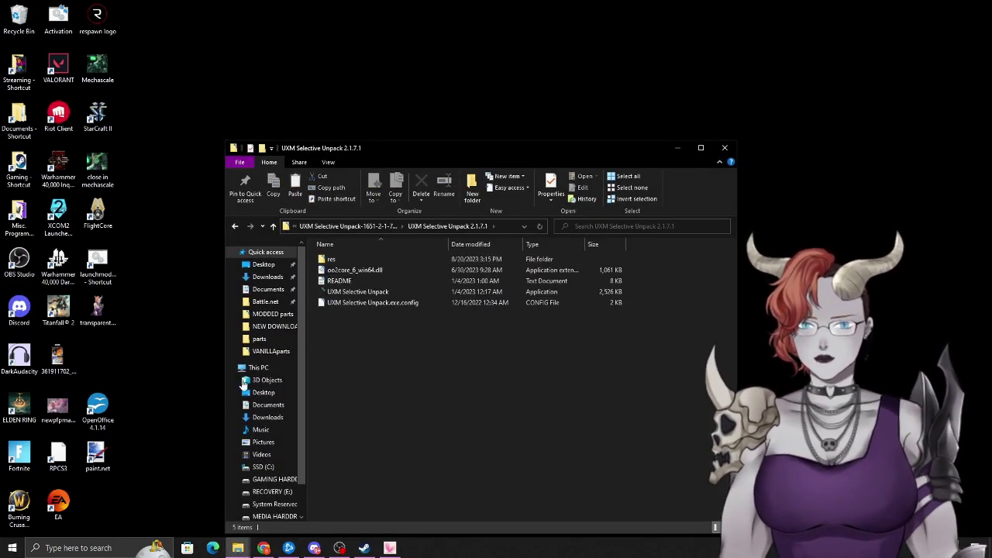
{"action": "double_click", "coordinate": [358, 291]}
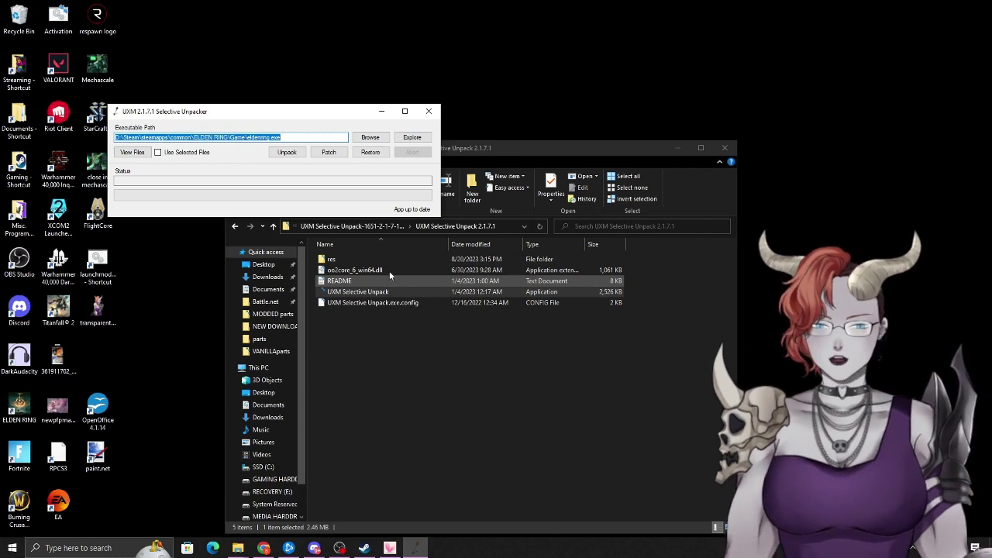
{"action": "left_click", "coordinate": [428, 111]}
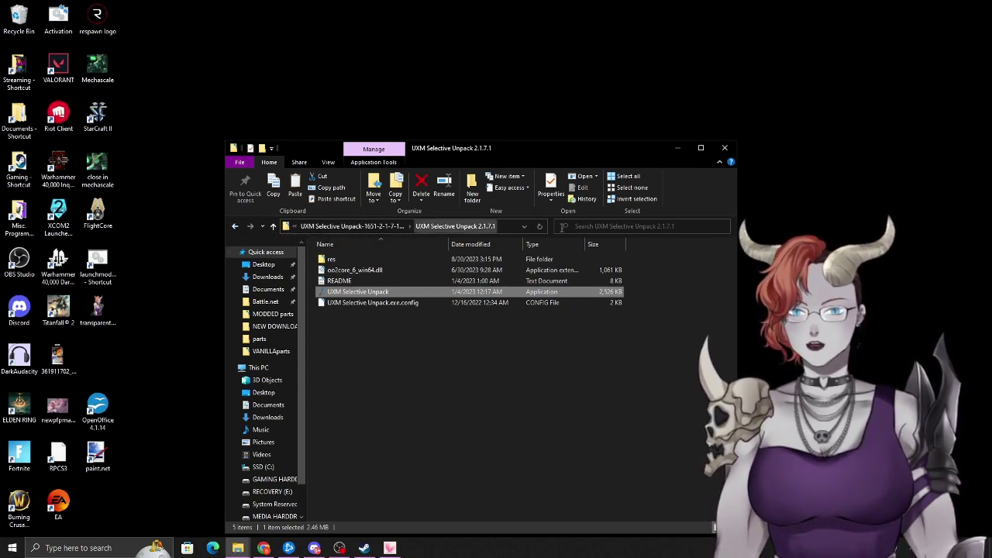
Bring up the already open window of the ELDEN RING parts folder.
{"action": "left_click", "coordinate": [230, 549]}
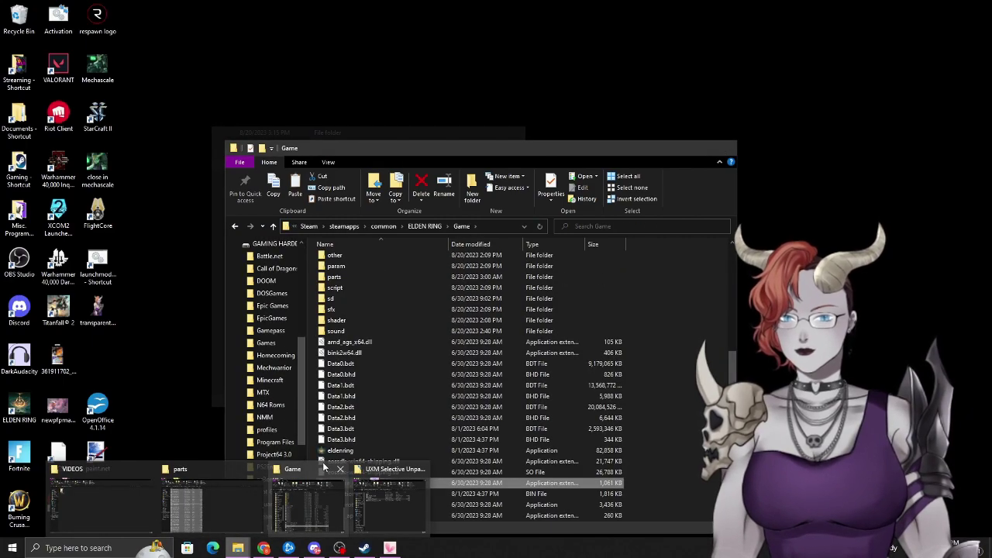
{"action": "left_click", "coordinate": [212, 504]}
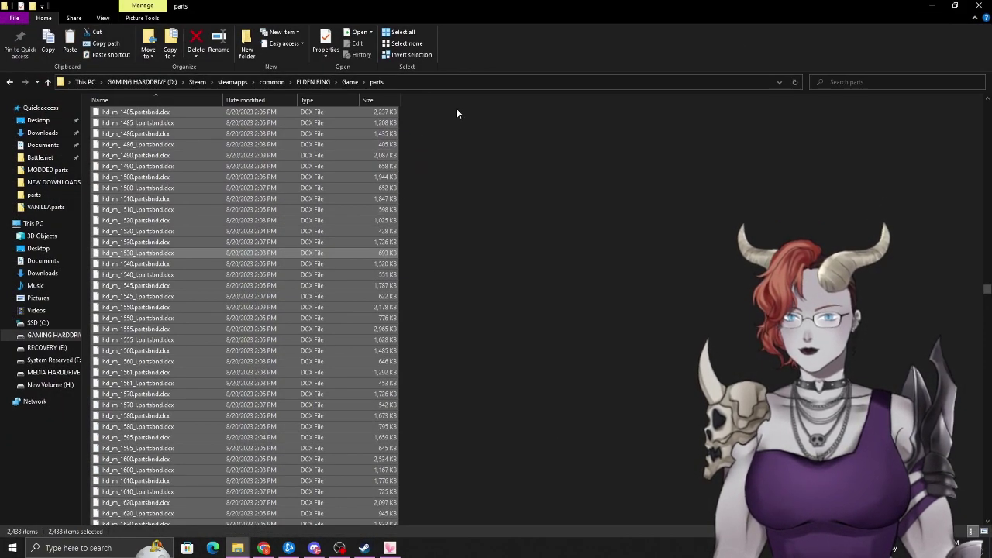
Go up to the ELDEN RING folder and open its Game folder and the parts folder inside it.
{"action": "left_click", "coordinate": [312, 82]}
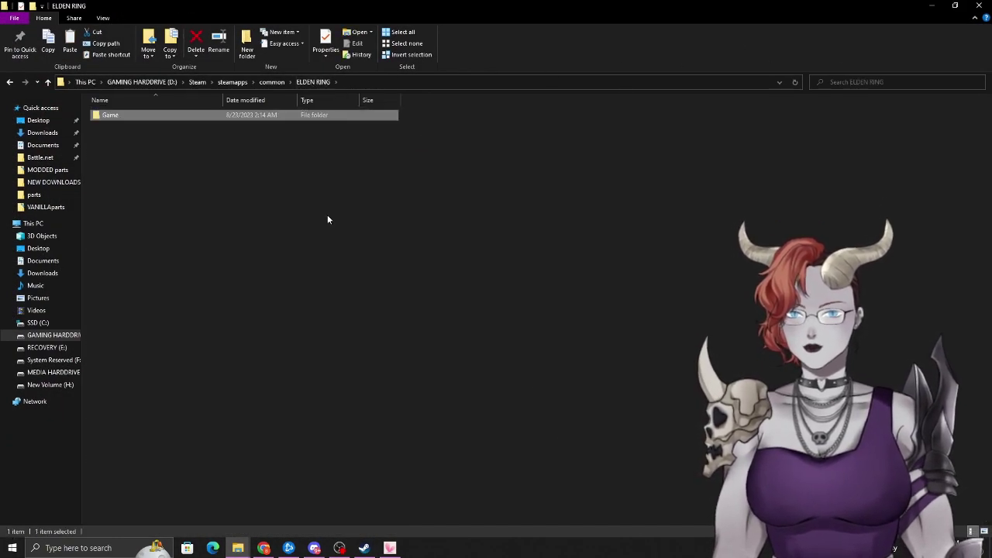
{"action": "double_click", "coordinate": [262, 118]}
{"action": "scroll", "coordinate": [232, 279], "scroll_direction": "down", "scroll_amount": 1}
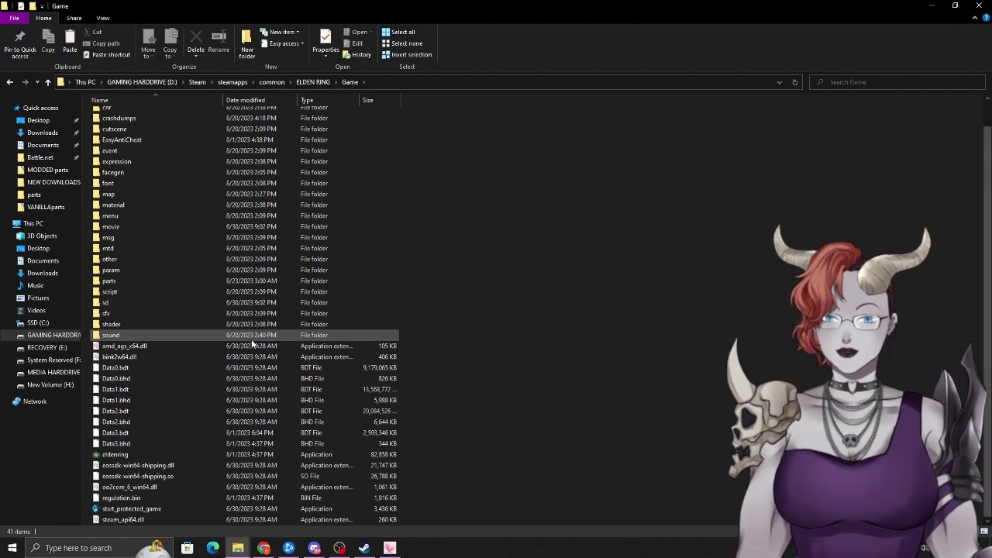
{"action": "scroll", "coordinate": [251, 335], "scroll_direction": "up", "scroll_amount": 1}
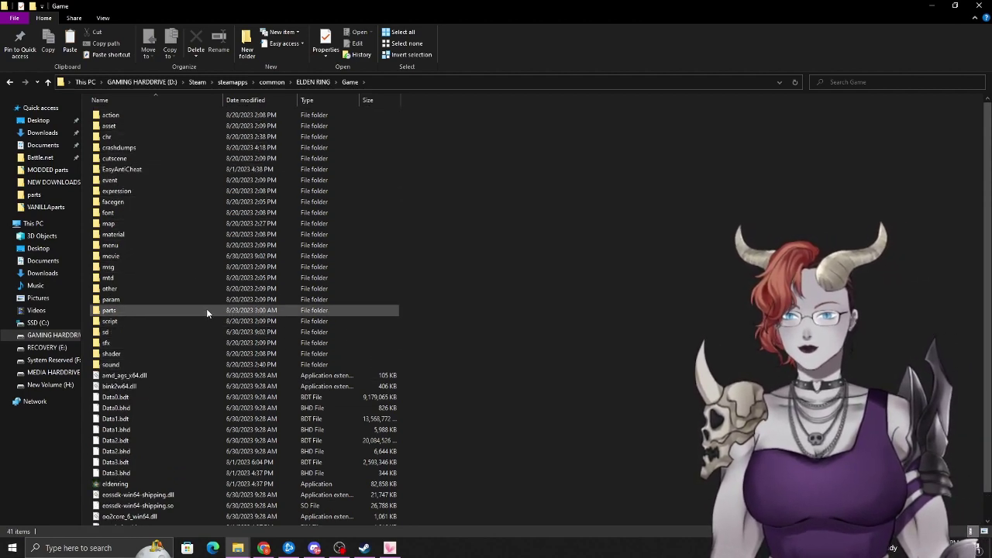
{"action": "double_click", "coordinate": [206, 310]}
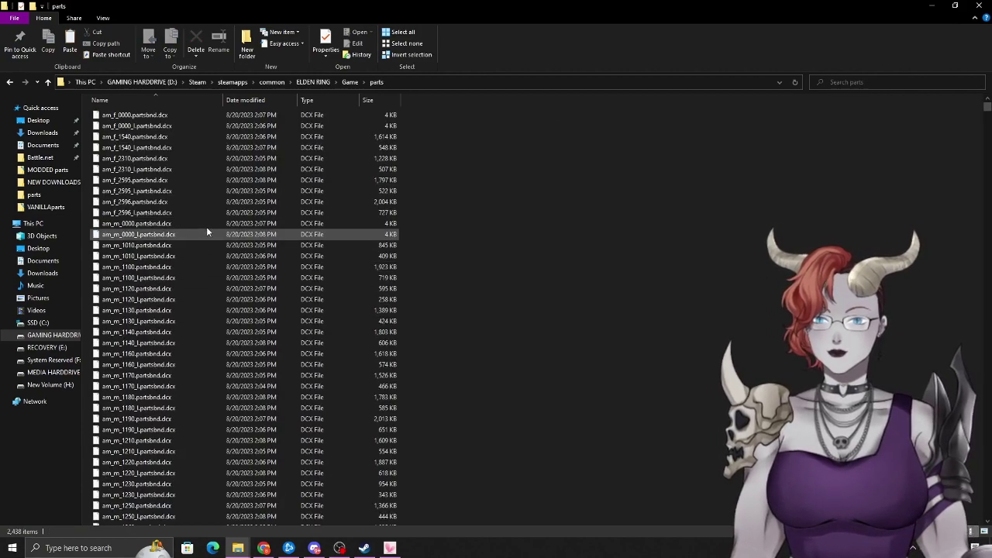
Look through the unpacked .partsbnd.dcx files in the parts folder, from the am files through to the fc and fg files.
{"action": "scroll", "coordinate": [210, 194], "scroll_direction": "down", "scroll_amount": 20}
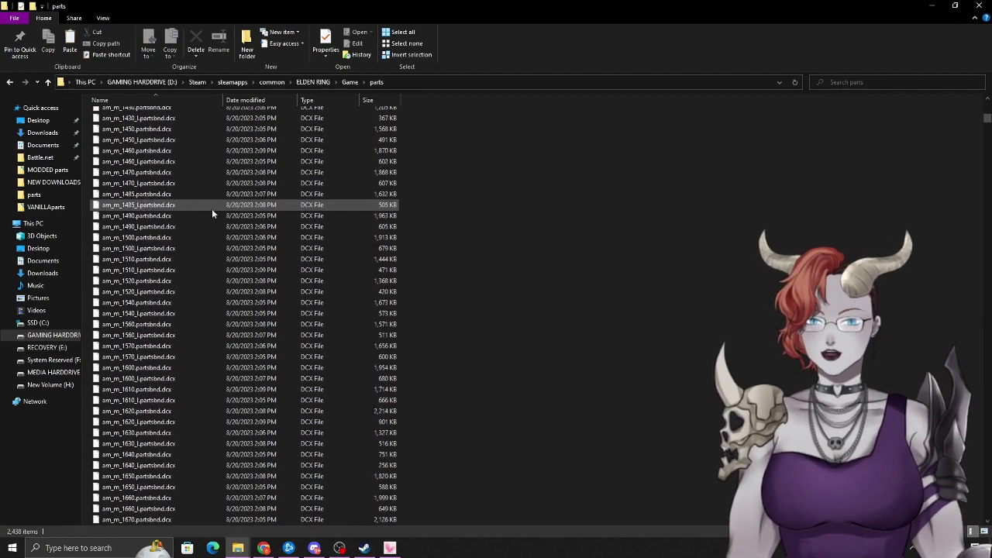
{"action": "scroll", "coordinate": [212, 209], "scroll_direction": "down", "scroll_amount": 20}
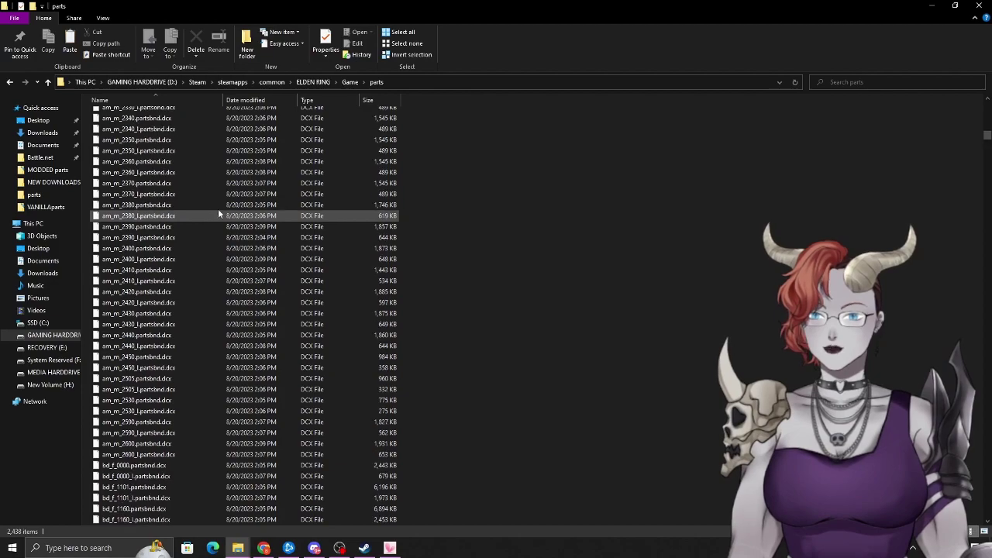
{"action": "scroll", "coordinate": [314, 231], "scroll_direction": "down", "scroll_amount": 20}
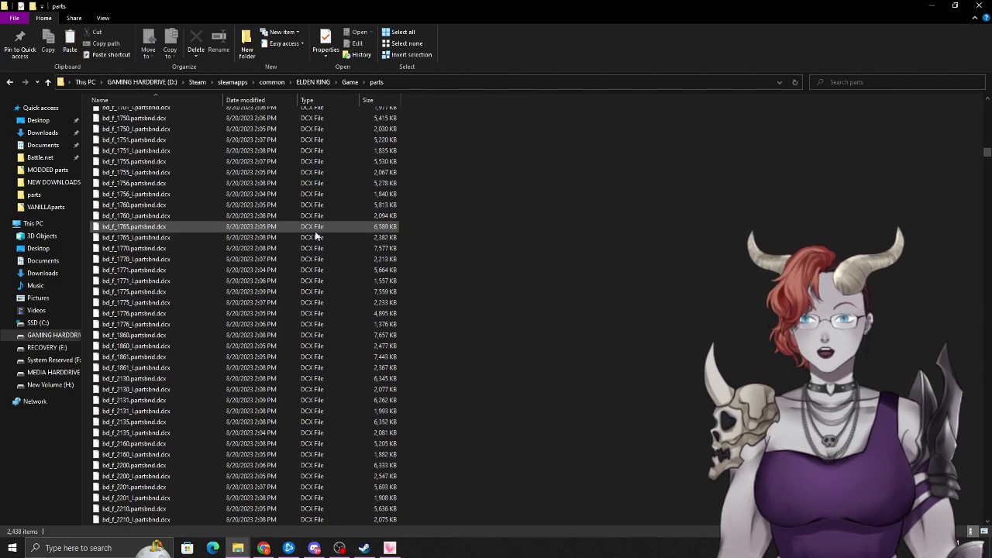
{"action": "scroll", "coordinate": [318, 241], "scroll_direction": "down", "scroll_amount": 20}
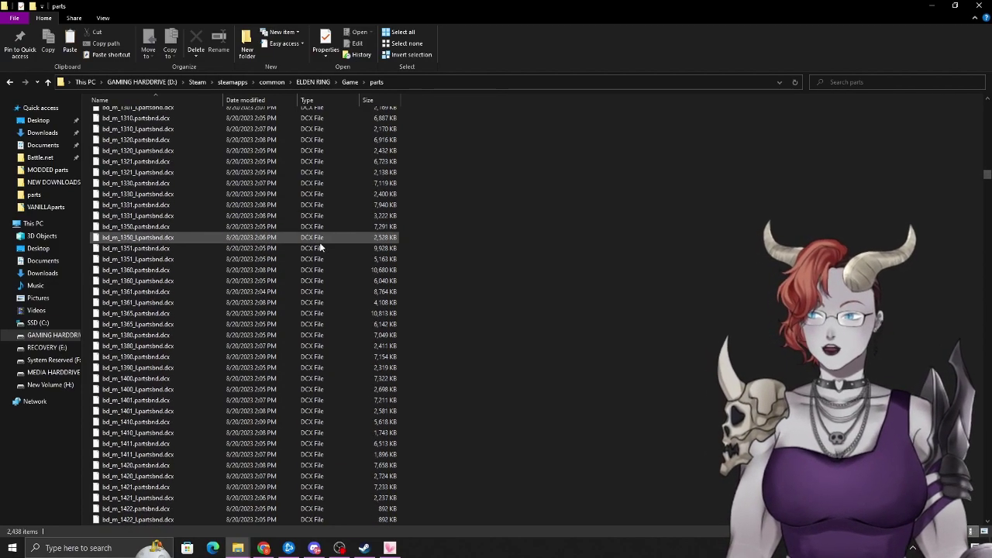
{"action": "scroll", "coordinate": [320, 247], "scroll_direction": "down", "scroll_amount": 20}
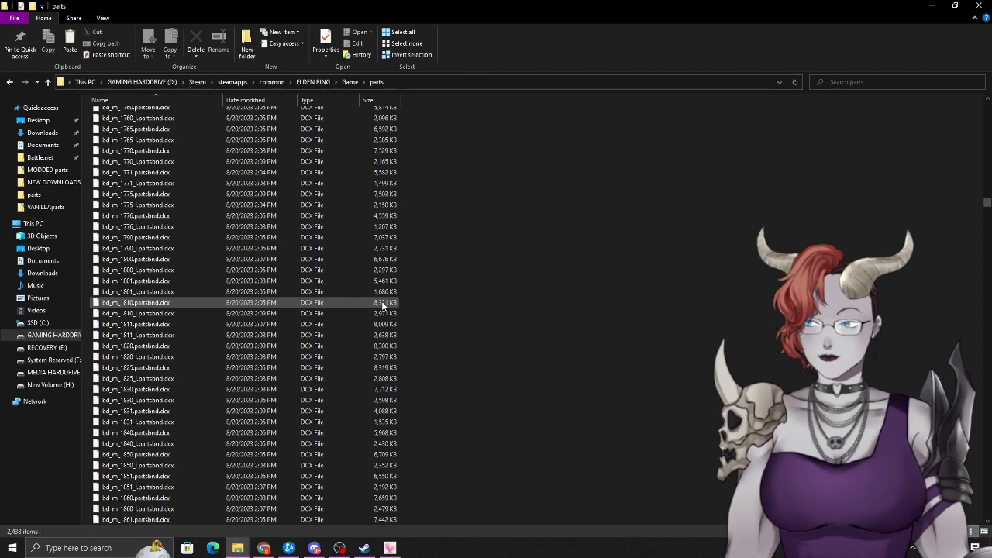
{"action": "scroll", "coordinate": [382, 306], "scroll_direction": "down", "scroll_amount": 15}
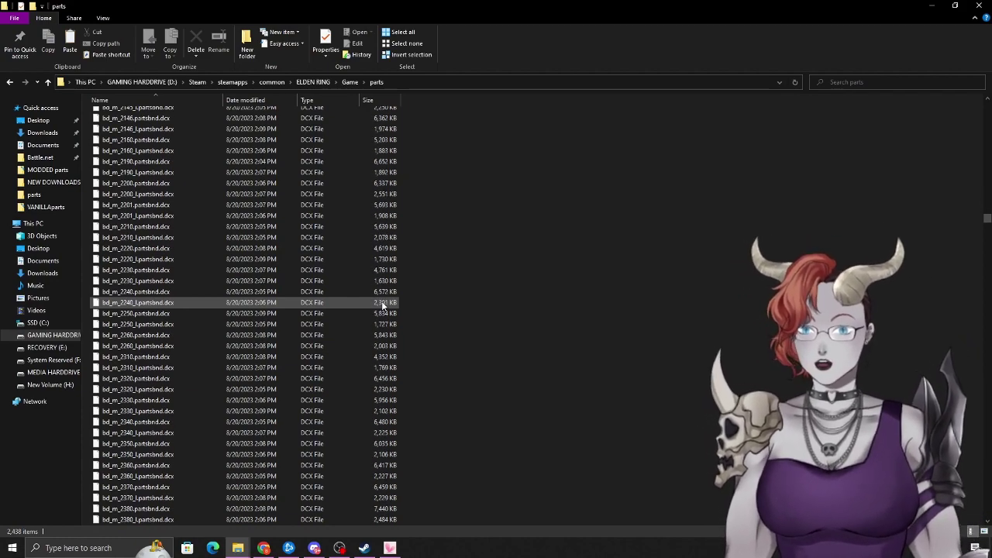
{"action": "scroll", "coordinate": [383, 301], "scroll_direction": "down", "scroll_amount": 20}
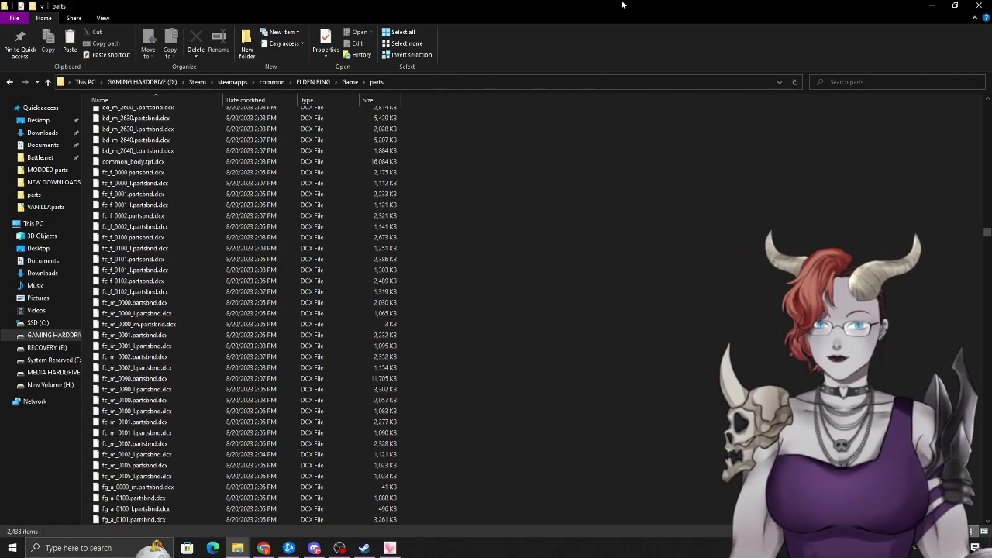
Shrink the parts window onto the desktop, select common_body.tpf.dcx, and view the desktop's options for creating a new item.
{"action": "left_click_drag", "start_coordinate": [559, 14], "coordinate": [581, 112]}
{"action": "left_click", "coordinate": [564, 266]}
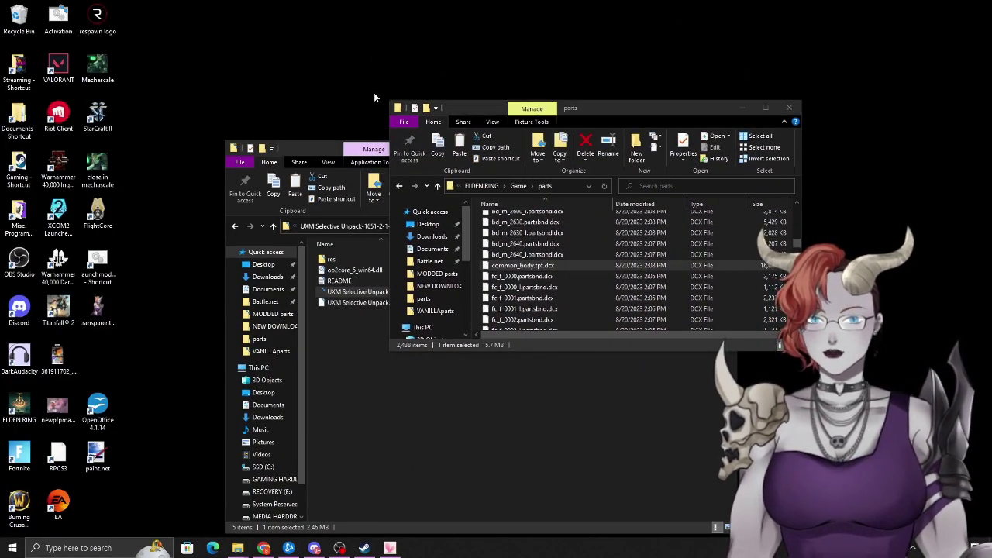
{"action": "right_click", "coordinate": [369, 56]}
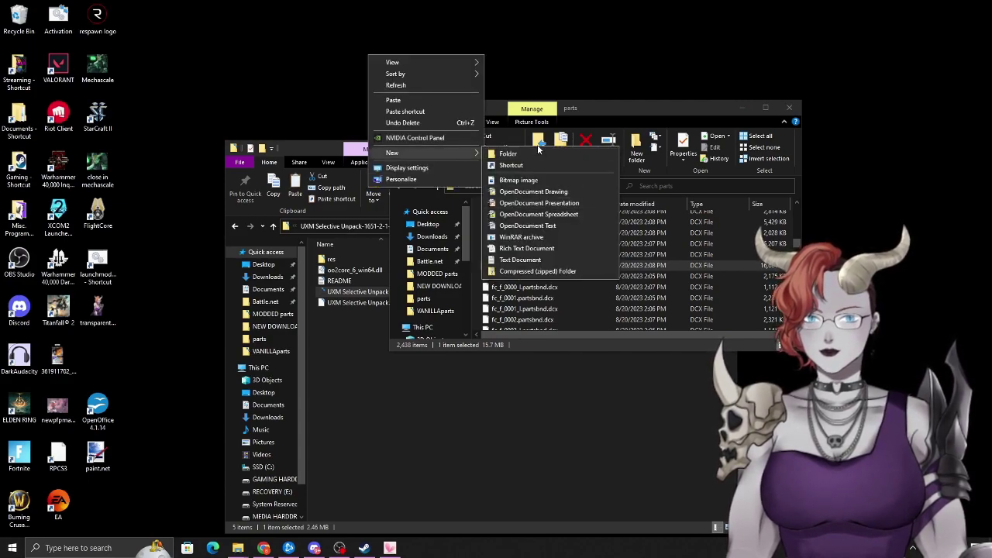
{"action": "left_click", "coordinate": [669, 131]}
Spread the parts and UXM Selective Unpack 2.1.7.1 windows apart so the Modding attempts folder on the desktop is uncovered.
{"action": "left_click_drag", "start_coordinate": [643, 109], "coordinate": [598, 328]}
{"action": "left_click_drag", "start_coordinate": [530, 148], "coordinate": [357, 337]}
{"action": "left_click_drag", "start_coordinate": [605, 326], "coordinate": [711, 145]}
Select all files in the ELDEN RING parts folder, glance through the selection, and close the folder window.
{"action": "key", "text": "ctrl+a"}
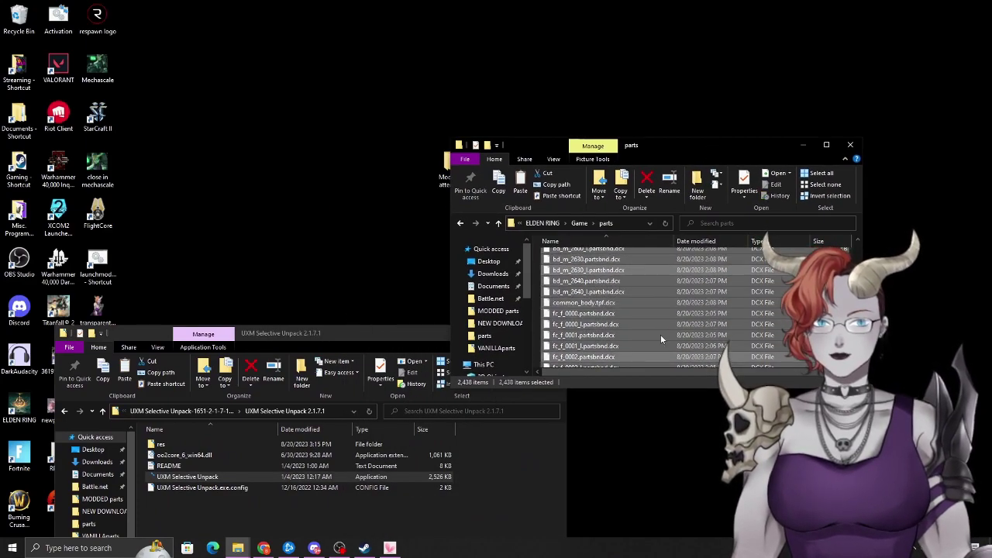
{"action": "scroll", "coordinate": [710, 268], "scroll_direction": "down", "scroll_amount": 15}
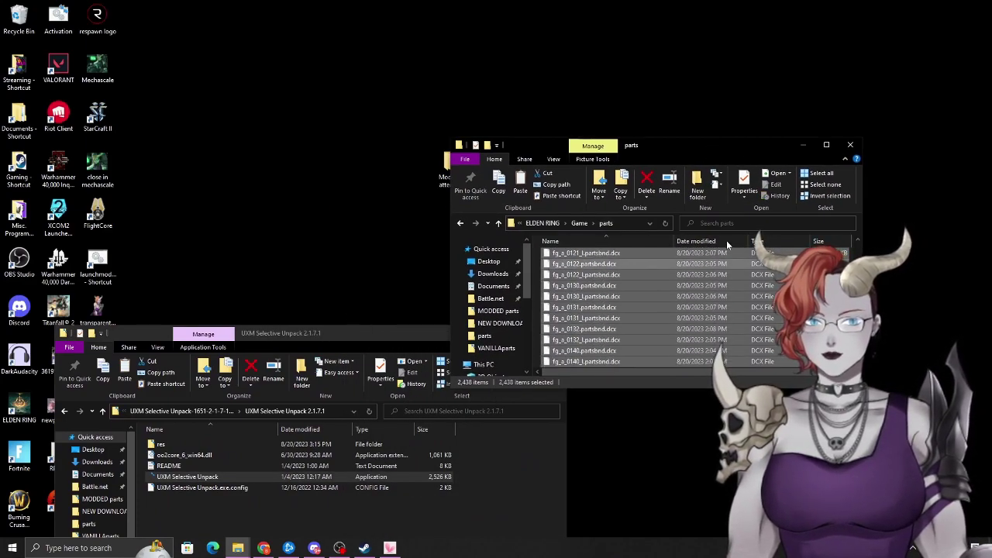
{"action": "left_click", "coordinate": [850, 144]}
Open VANILLAparts inside the desktop's Modding attempts folder, look through its part files, and return to Modding attempts in a smaller window.
{"action": "double_click", "coordinate": [447, 164]}
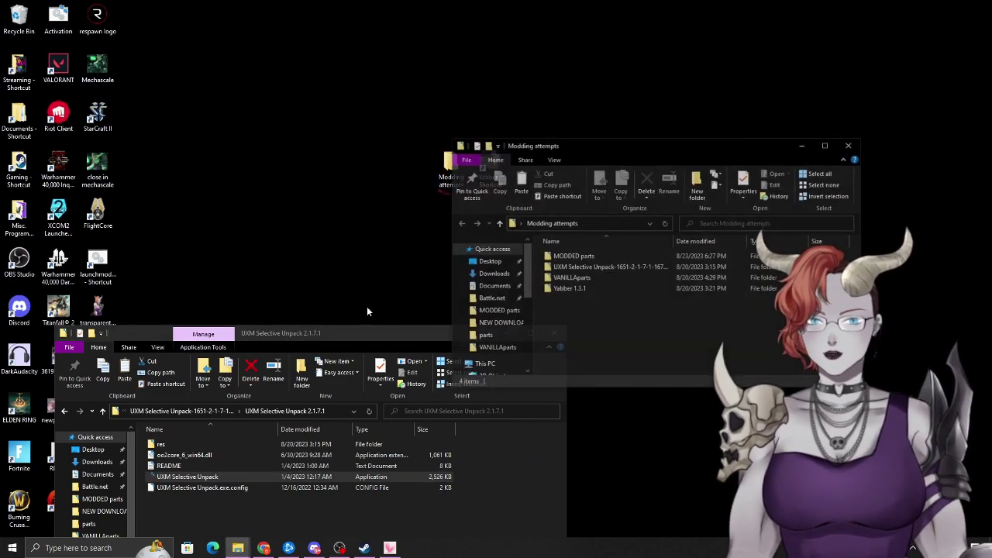
{"action": "double_click", "coordinate": [566, 282]}
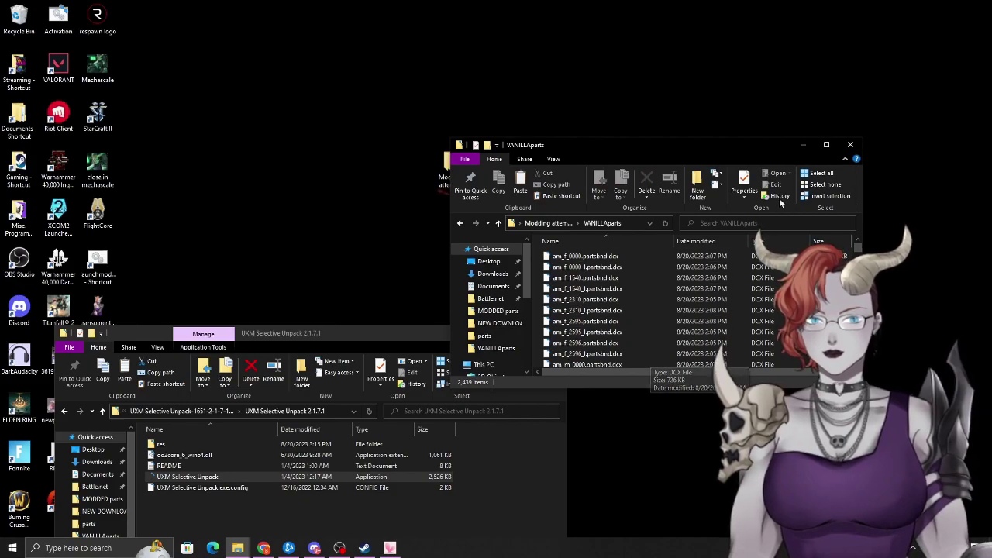
{"action": "left_click", "coordinate": [826, 145]}
{"action": "scroll", "coordinate": [272, 261], "scroll_direction": "down", "scroll_amount": 20}
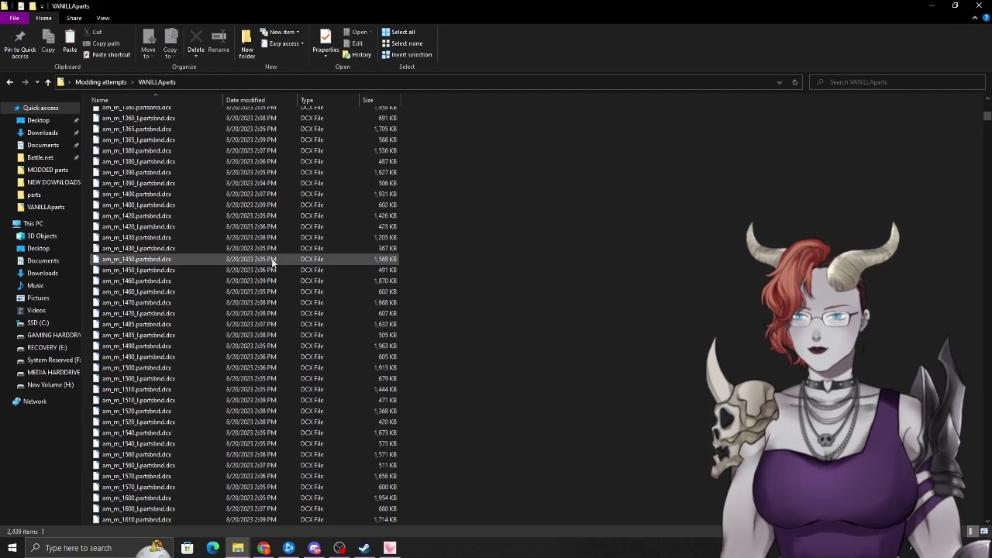
{"action": "scroll", "coordinate": [272, 263], "scroll_direction": "down", "scroll_amount": 20}
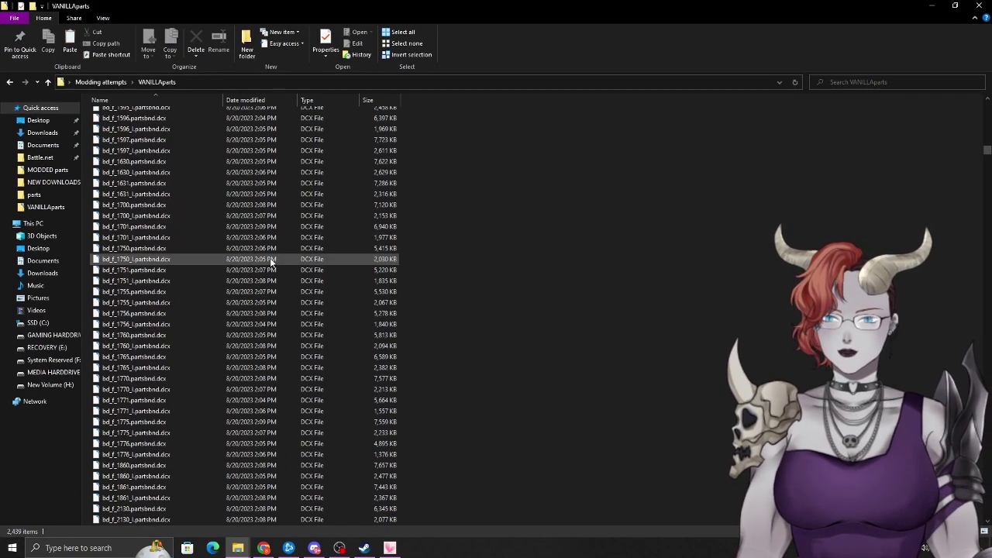
{"action": "scroll", "coordinate": [270, 262], "scroll_direction": "down", "scroll_amount": 13}
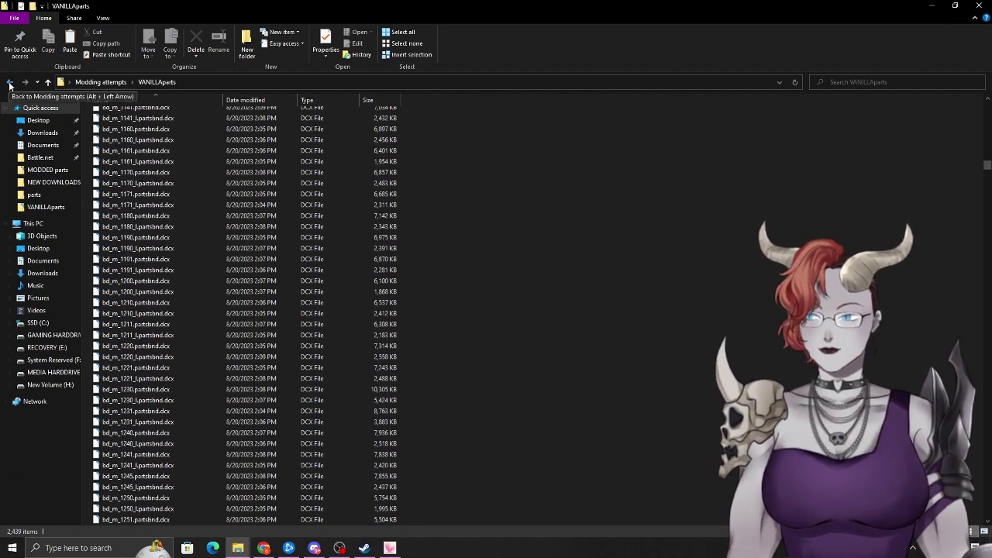
{"action": "left_click", "coordinate": [10, 84]}
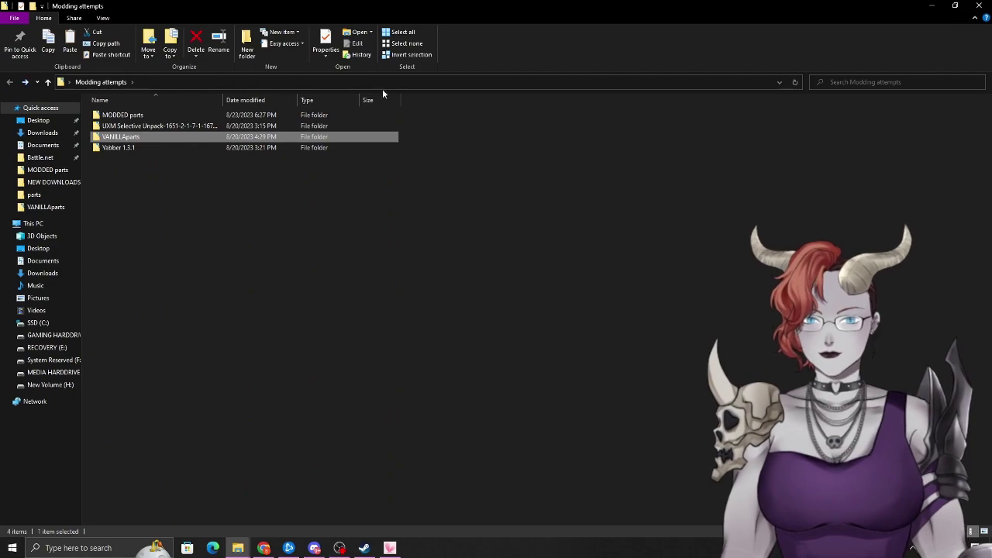
{"action": "left_click_drag", "start_coordinate": [496, 11], "coordinate": [525, 418]}
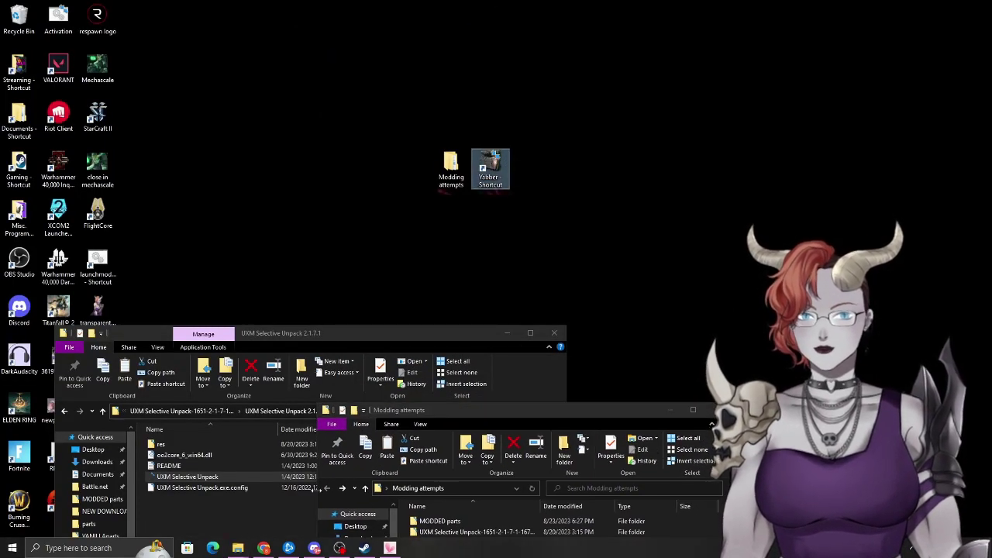
Switch to Chrome and find the Nexus Mods article on merging c0000.anibnd.dcx files with Yabber in a new tab.
{"action": "left_click", "coordinate": [264, 547]}
{"action": "key", "text": "ctrl+t"}
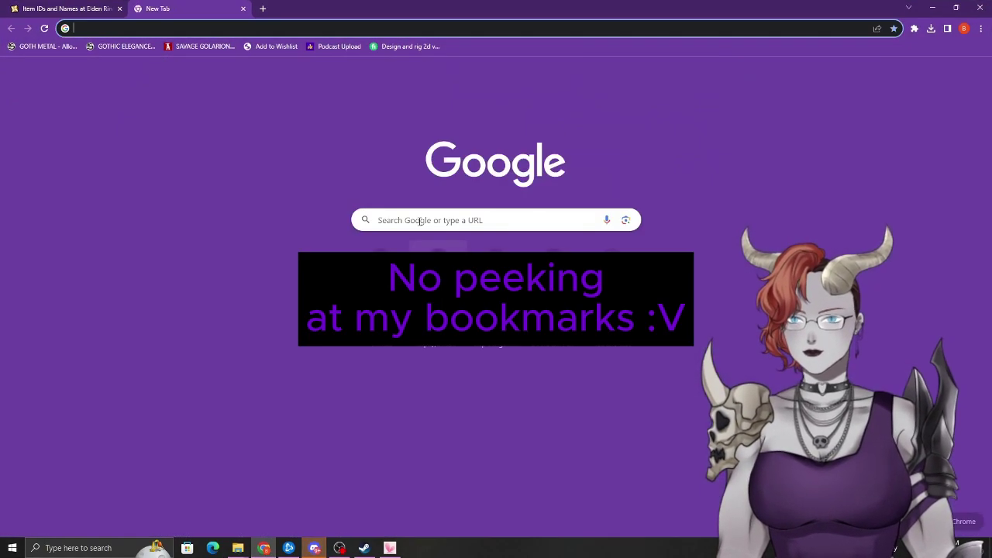
{"action": "left_click", "coordinate": [449, 213]}
{"action": "type", "text": "yabbe"}
{"action": "key", "text": "Return"}
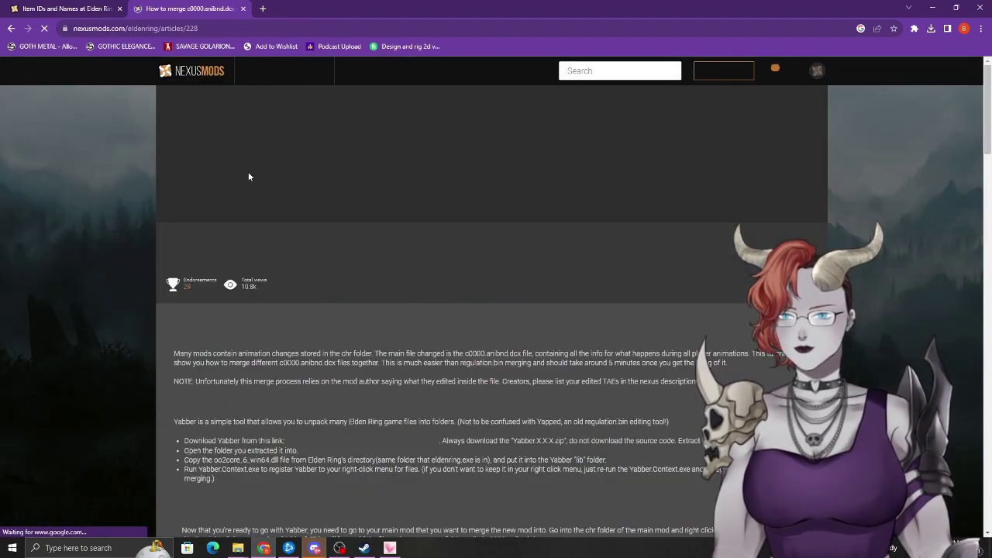
Read the article's Yabber setup instructions and download link, close its tab, and minimise Chrome.
{"action": "scroll", "coordinate": [378, 341], "scroll_direction": "down", "scroll_amount": 1}
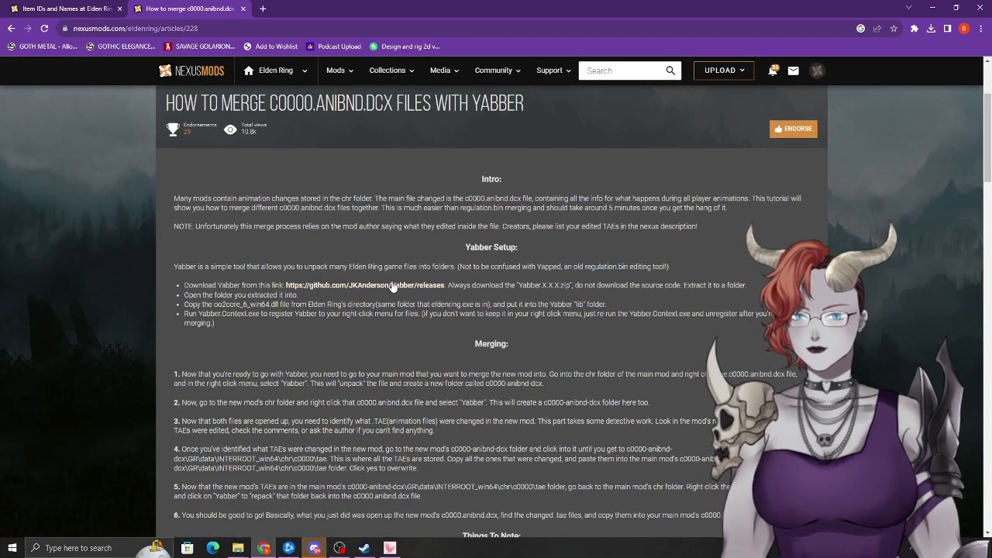
{"action": "scroll", "coordinate": [468, 419], "scroll_direction": "down", "scroll_amount": 3}
{"action": "scroll", "coordinate": [468, 418], "scroll_direction": "up", "scroll_amount": 4}
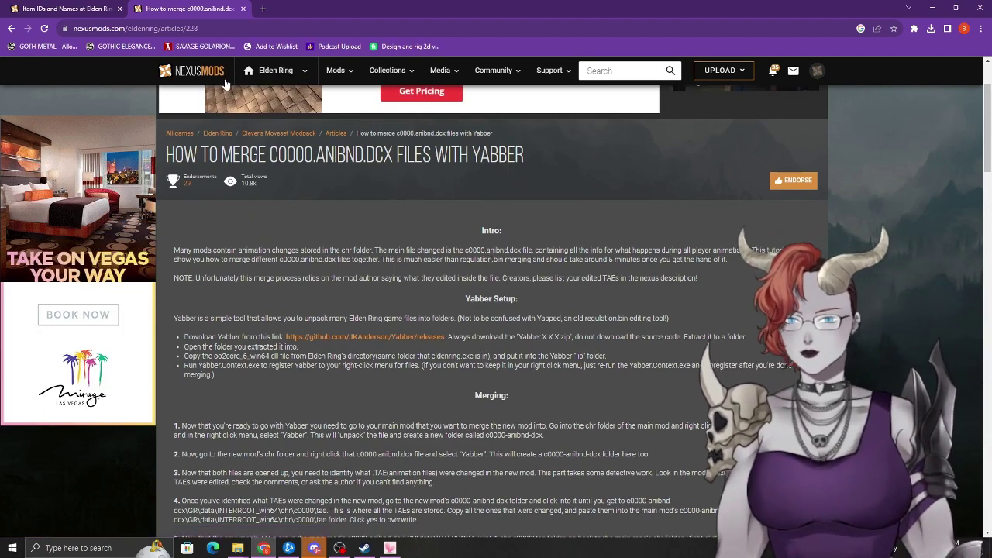
{"action": "left_click", "coordinate": [242, 10]}
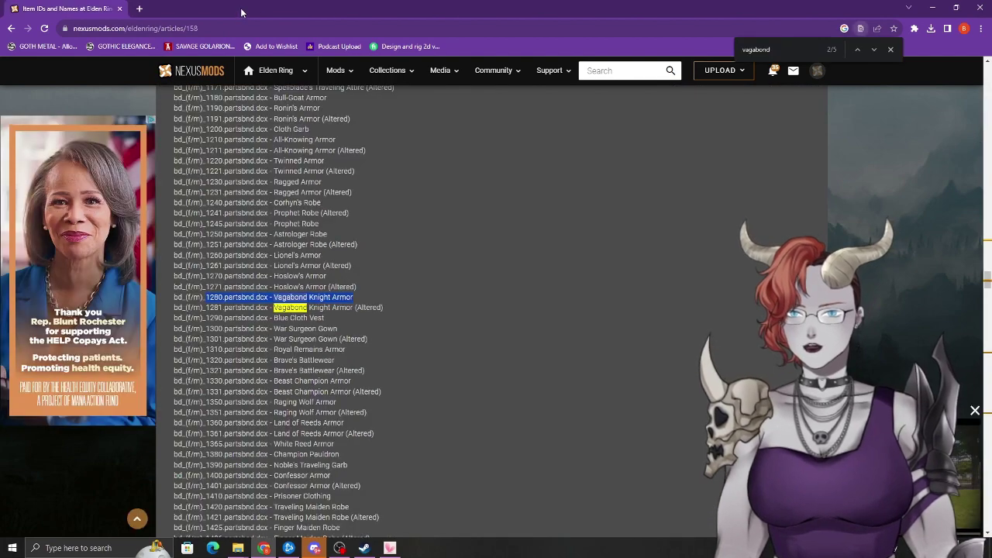
{"action": "left_click", "coordinate": [932, 7]}
Bring the UXM Selective Unpack folder window into view and navigate up to Modding attempts and into the Yabber 1.3.1 folder.
{"action": "left_click_drag", "start_coordinate": [407, 339], "coordinate": [594, 143]}
{"action": "left_click", "coordinate": [279, 218]}
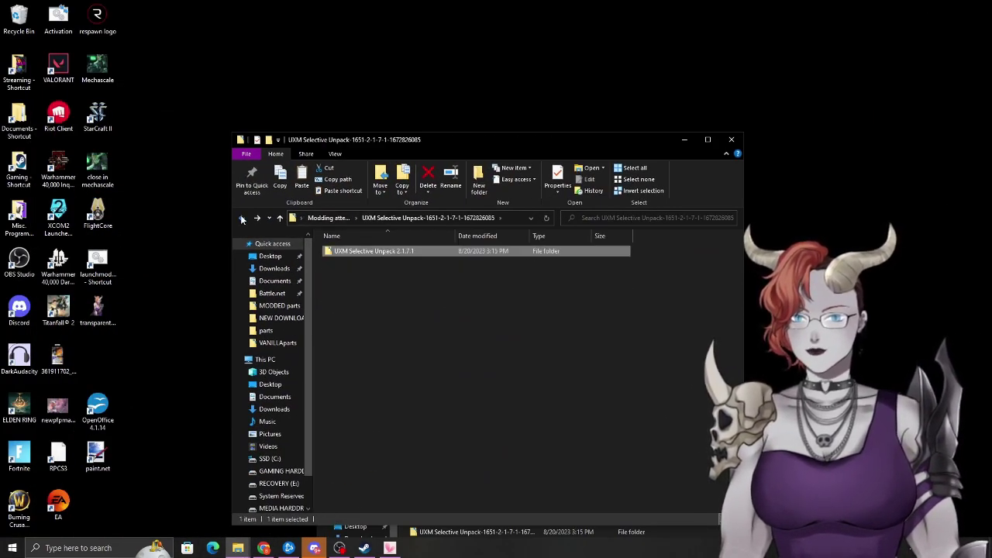
{"action": "left_click", "coordinate": [279, 218]}
{"action": "double_click", "coordinate": [417, 285]}
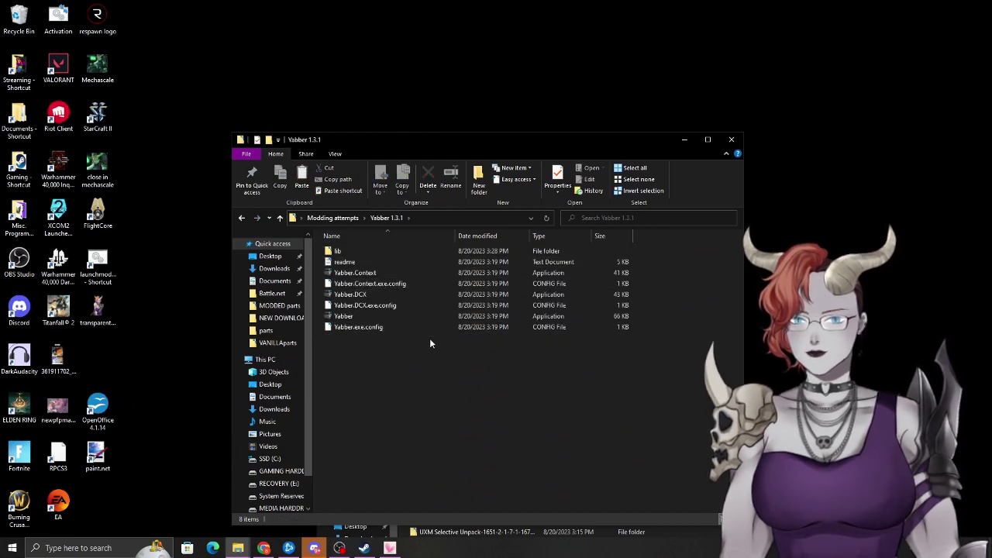
Point out the Yabber.Context, Yabber.DCX and Yabber applications, minimise the folder, and select the Yabber shortcut on the desktop.
{"action": "left_click", "coordinate": [382, 272]}
{"action": "left_click", "coordinate": [364, 294]}
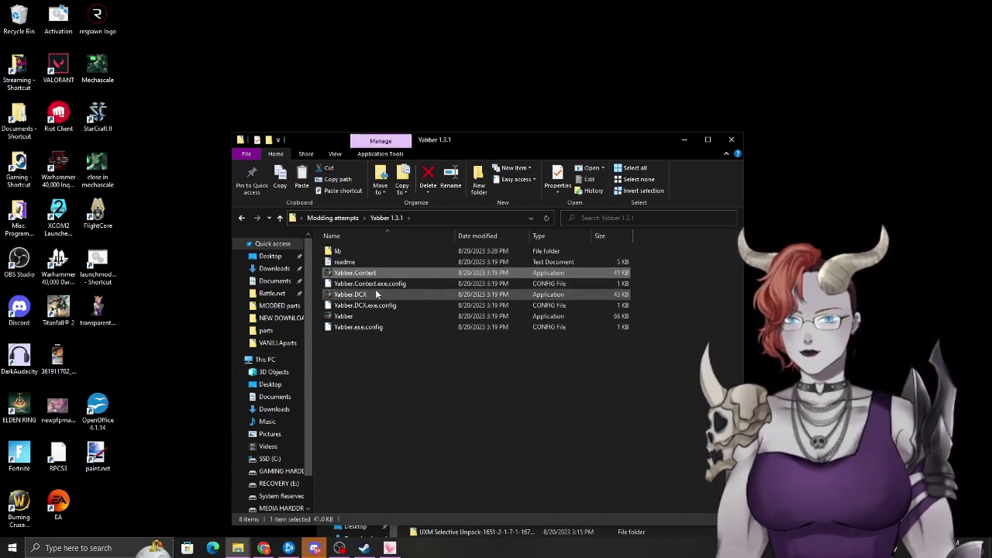
{"action": "left_click", "coordinate": [364, 316]}
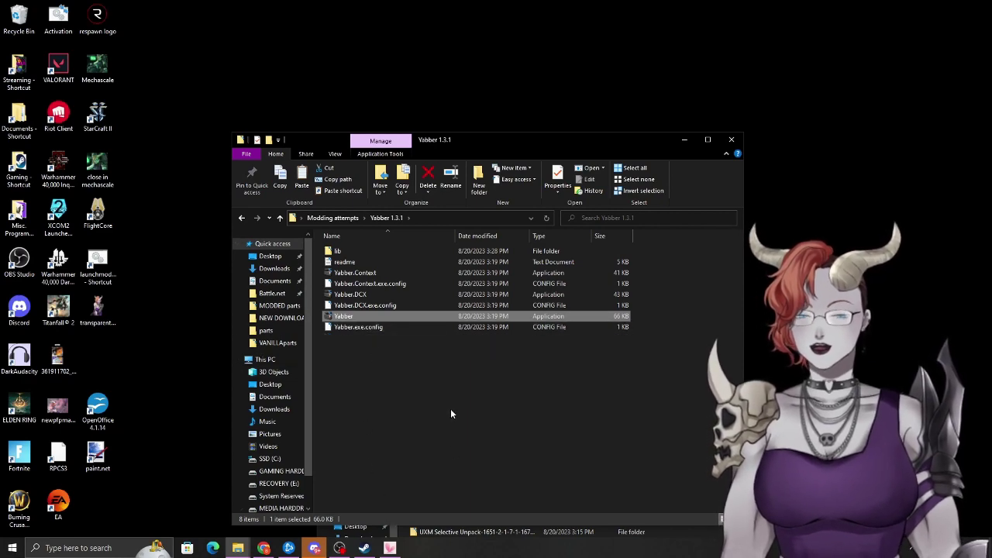
{"action": "left_click", "coordinate": [689, 142]}
{"action": "left_click", "coordinate": [492, 165]}
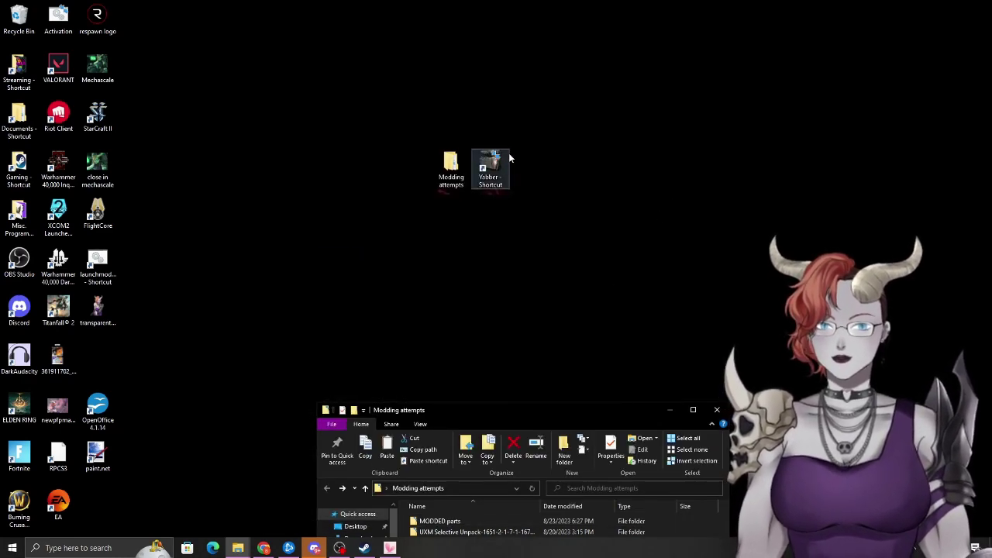
Move the Modding attempts window fully into view, clear its selection, and select the paint.net shortcut on the desktop.
{"action": "left_click_drag", "start_coordinate": [545, 410], "coordinate": [513, 261]}
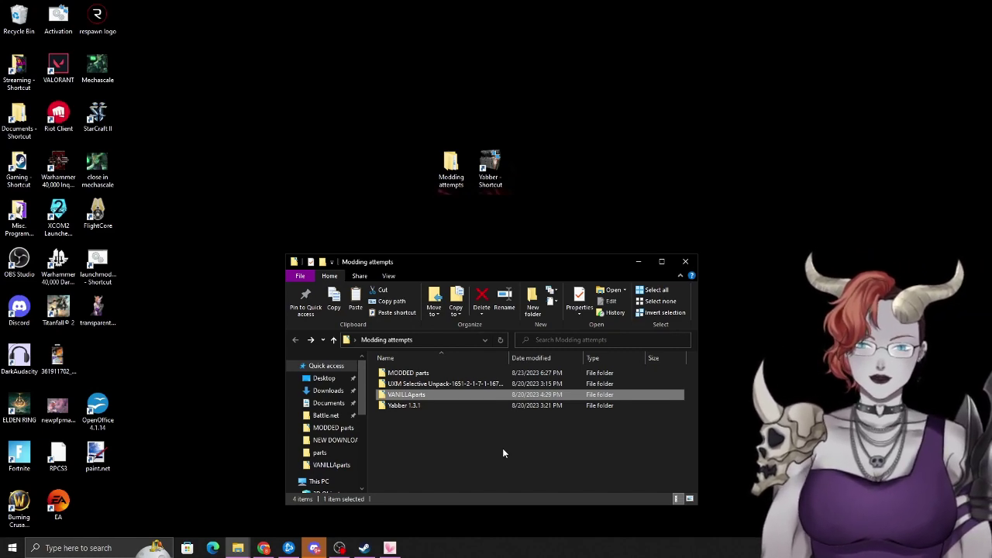
{"action": "left_click", "coordinate": [495, 455]}
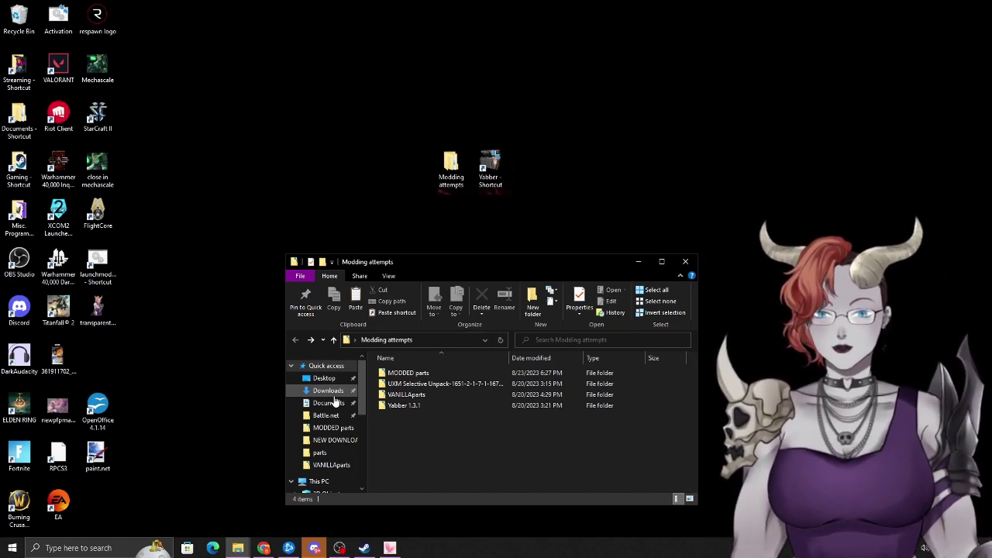
{"action": "left_click", "coordinate": [106, 453]}
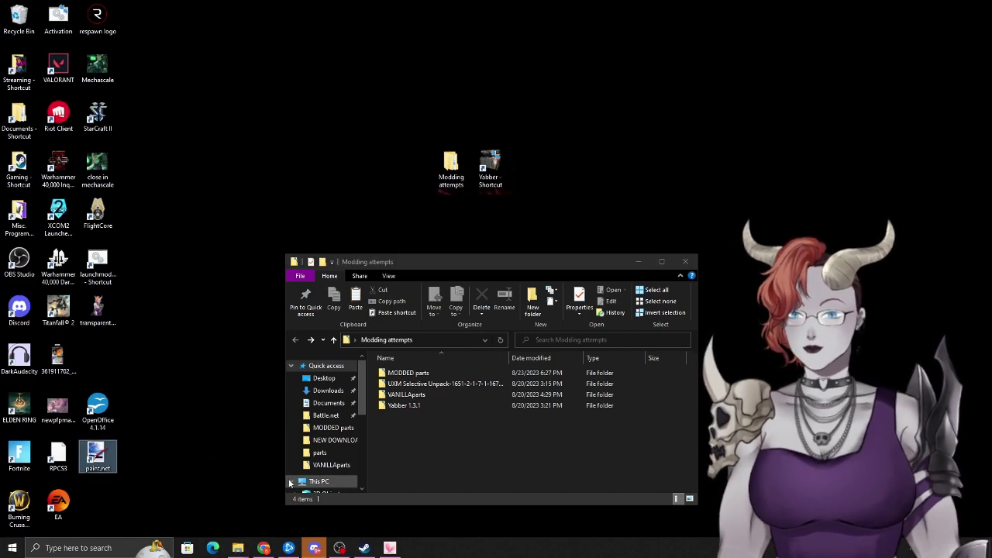
Point out the paint.net shortcut and place it on the desktop directly above OpenOffice 4.1.14.
{"action": "left_click_drag", "start_coordinate": [109, 452], "coordinate": [398, 174]}
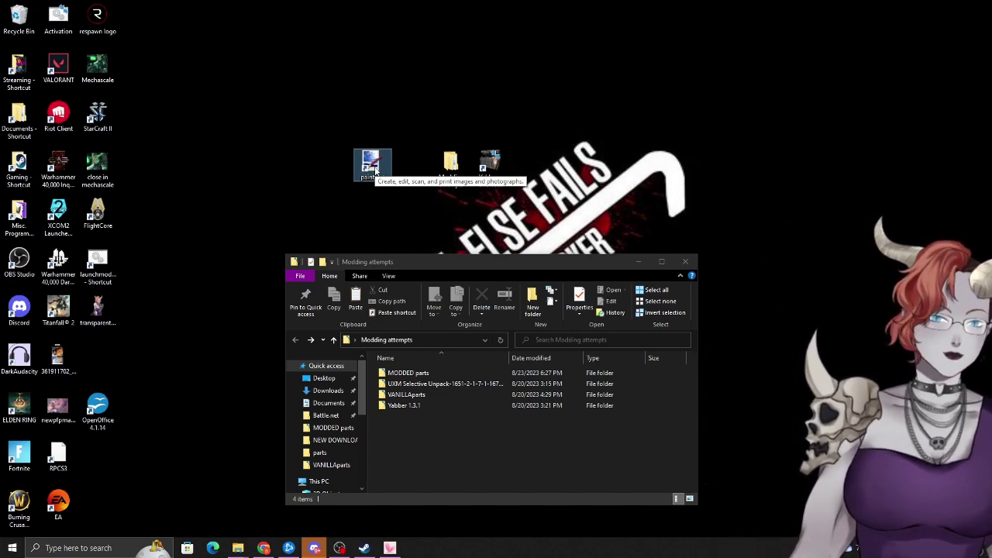
{"action": "left_click_drag", "start_coordinate": [375, 170], "coordinate": [104, 372]}
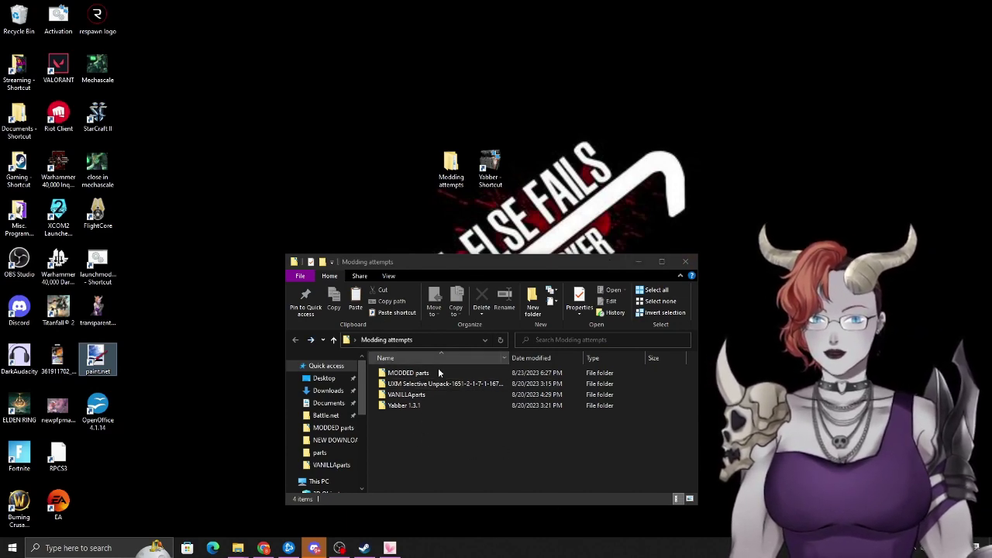
Open the VANILLAparts folder, move its window up fully into view, and browse the parts files.
{"action": "left_click", "coordinate": [421, 395]}
{"action": "double_click", "coordinate": [421, 396]}
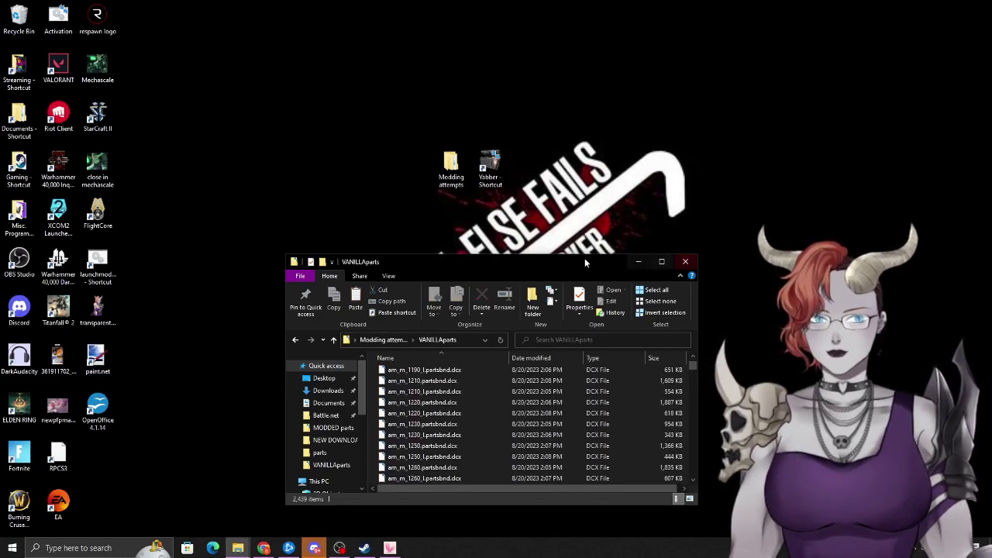
{"action": "left_click_drag", "start_coordinate": [584, 255], "coordinate": [562, 37]}
{"action": "scroll", "coordinate": [476, 295], "scroll_direction": "down", "scroll_amount": 20}
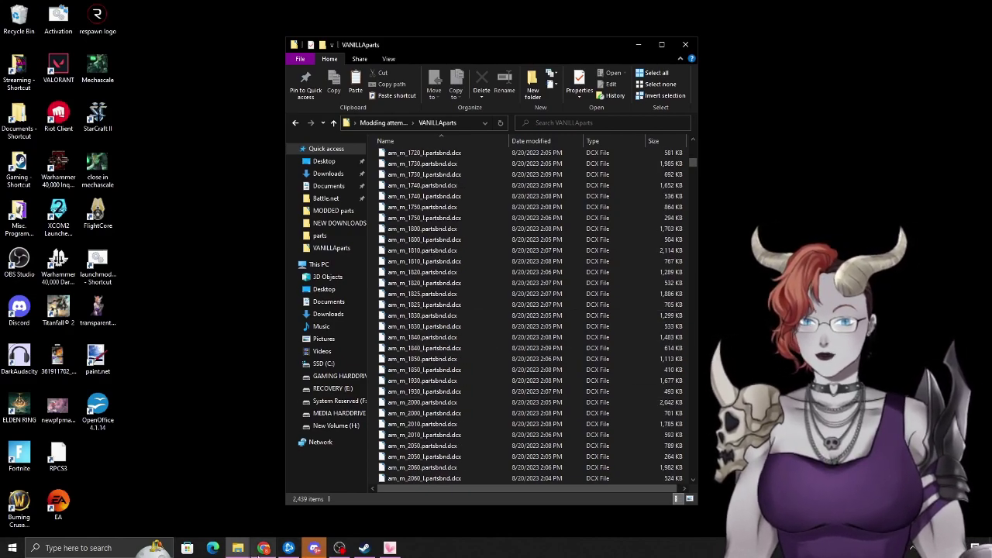
Switch to Chrome, search the item ID article for "heater", highlight the Heater Shield's file name, and return to the VANILLAparts folder.
{"action": "left_click", "coordinate": [264, 548]}
{"action": "scroll", "coordinate": [346, 312], "scroll_direction": "down", "scroll_amount": 8}
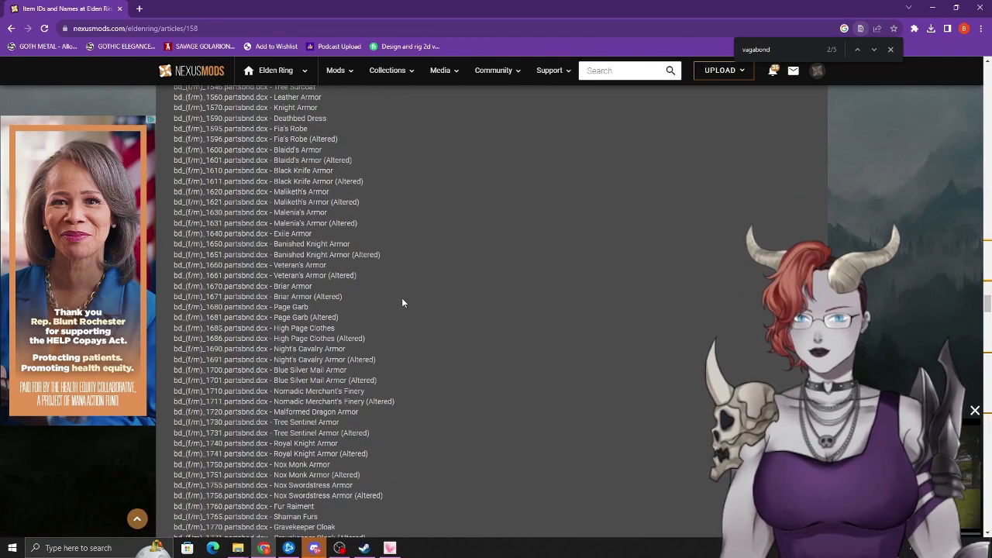
{"action": "scroll", "coordinate": [476, 376], "scroll_direction": "down", "scroll_amount": 15}
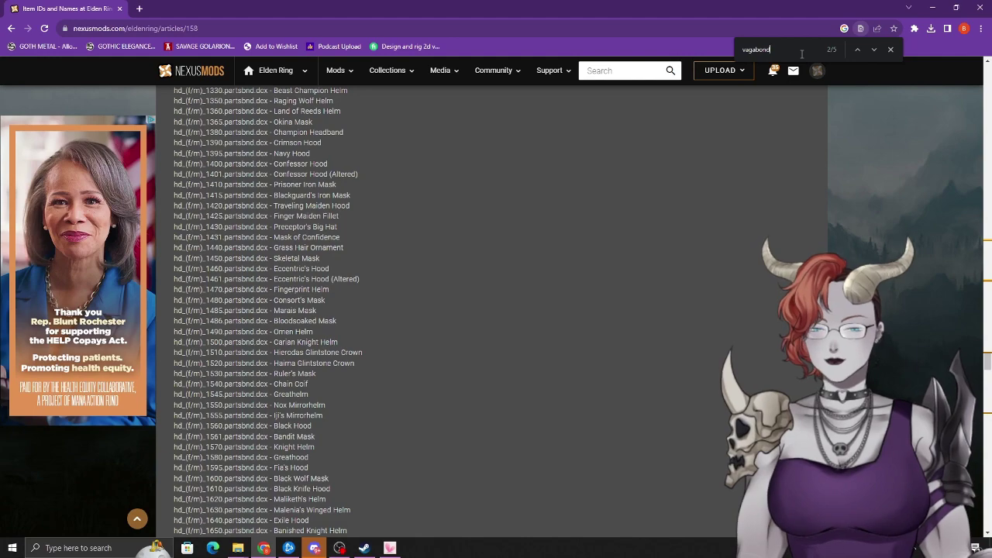
{"action": "key", "text": "ctrl+a"}
{"action": "key", "text": "BackSpace"}
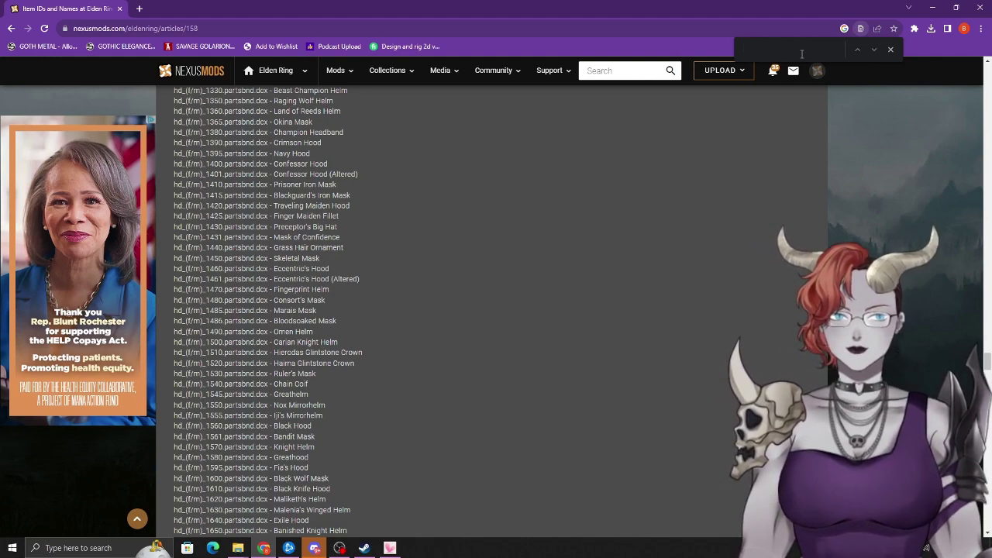
{"action": "type", "text": "heater"}
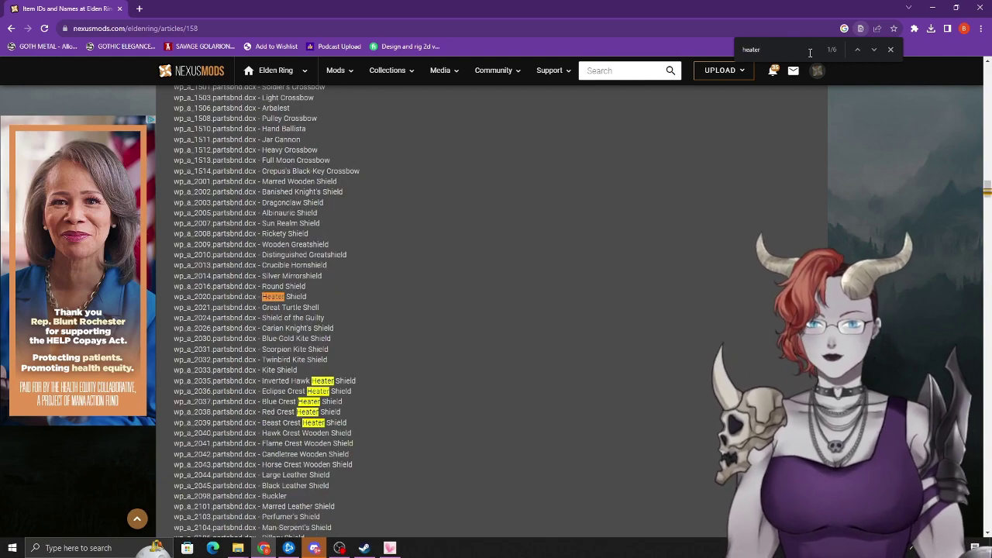
{"action": "left_click_drag", "start_coordinate": [307, 297], "coordinate": [168, 298]}
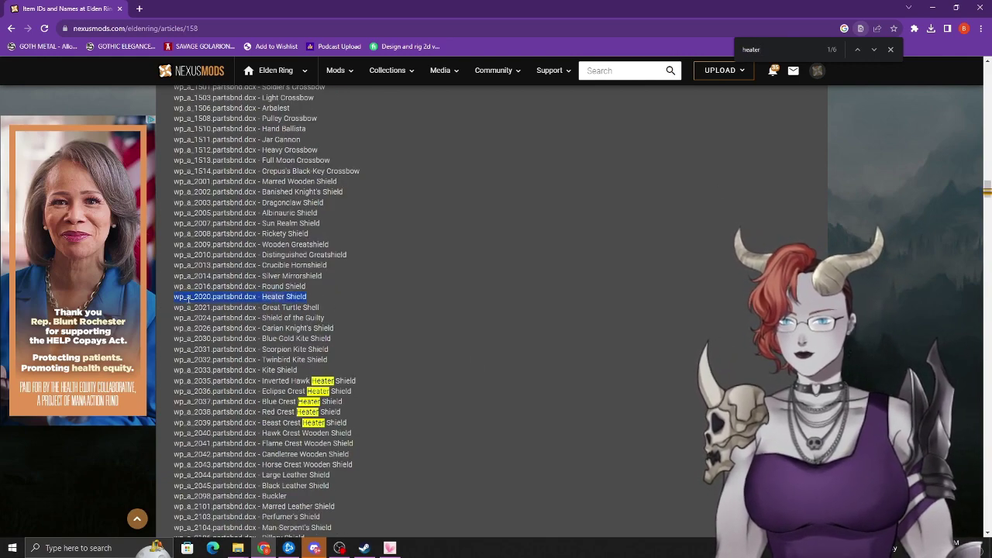
{"action": "left_click", "coordinate": [732, 147]}
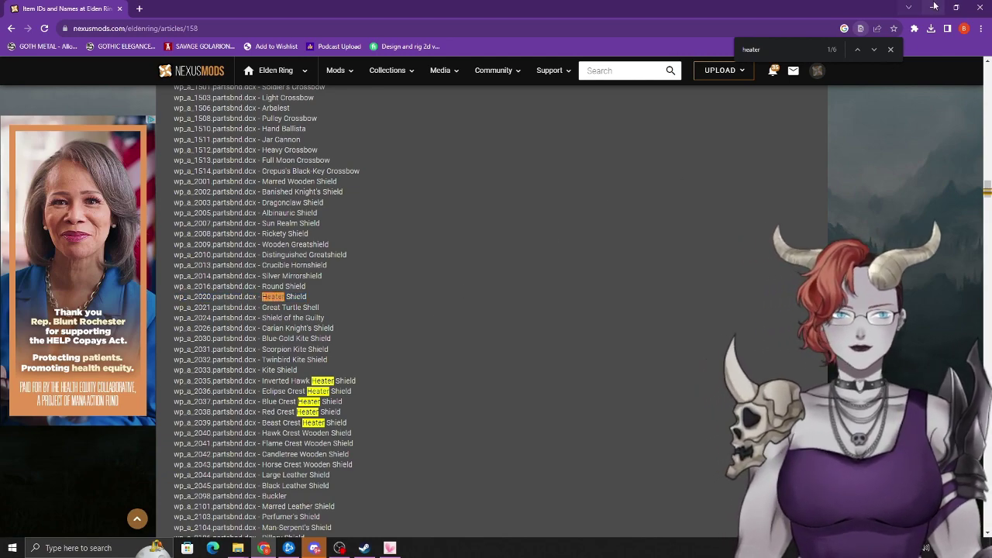
{"action": "key", "text": "alt+Tab"}
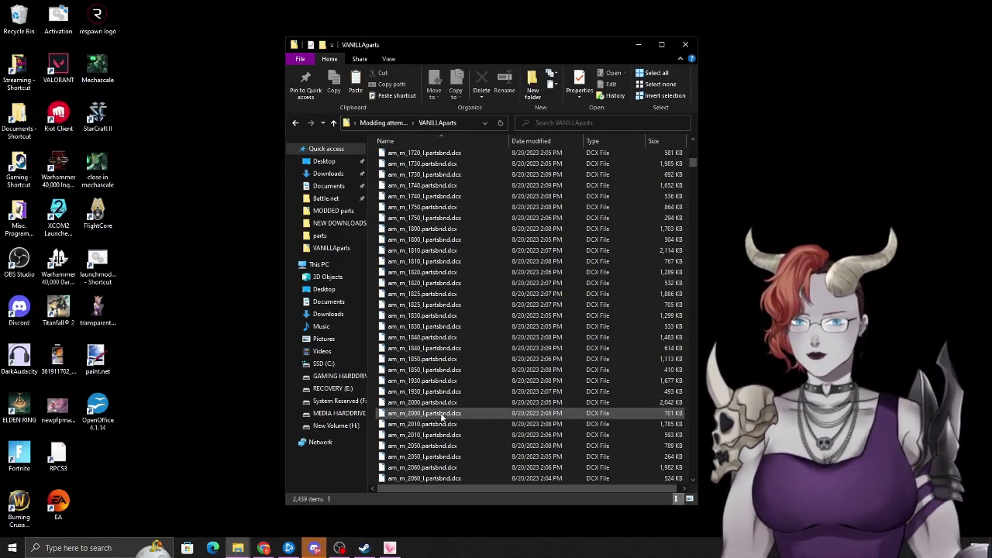
Point out the paired files bd_f_1240.partsbnd.dcx and bd_f_1240_l.partsbnd.dcx in VANILLAparts.
{"action": "left_click", "coordinate": [471, 415]}
{"action": "scroll", "coordinate": [484, 437], "scroll_direction": "down", "scroll_amount": 5}
{"action": "scroll", "coordinate": [493, 456], "scroll_direction": "down", "scroll_amount": 10}
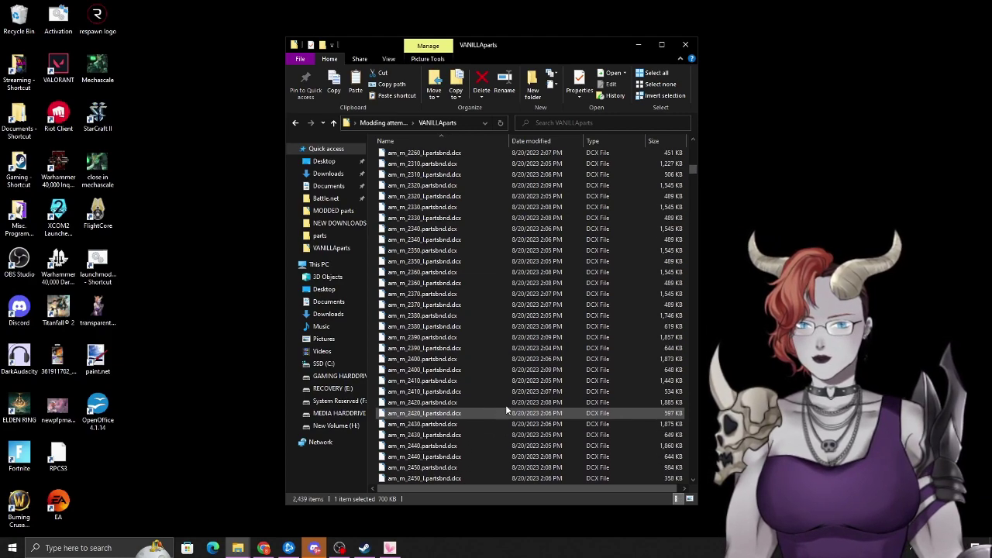
{"action": "left_click", "coordinate": [463, 391]}
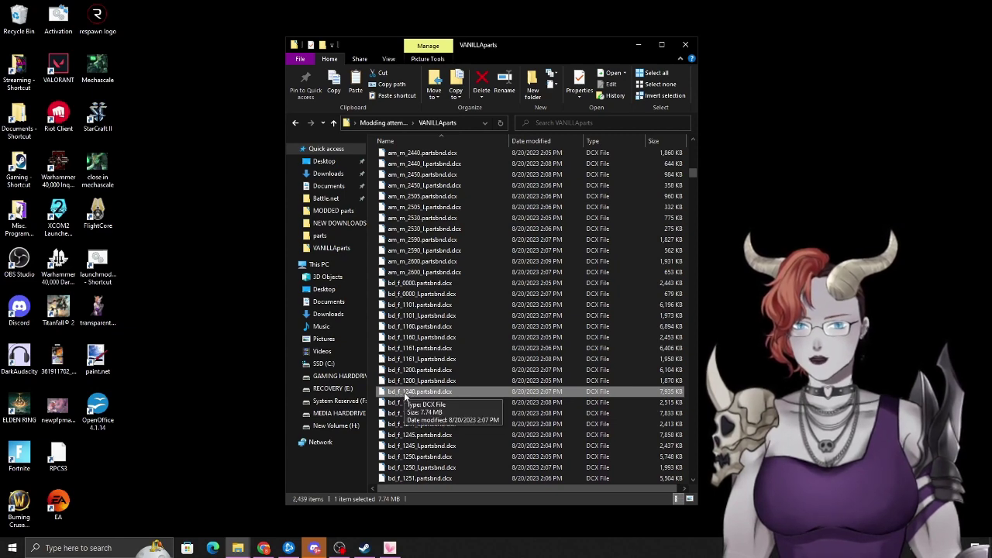
{"action": "left_click", "coordinate": [403, 403]}
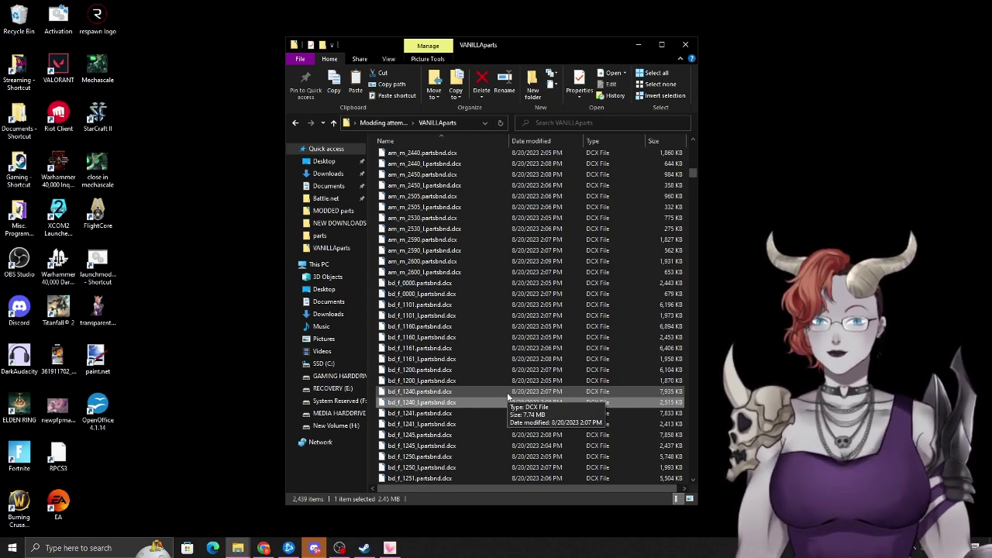
Highlight all the am_f files, from am_f_0000 to am_f_2596_l, at the start of the VANILLAparts list.
{"action": "left_click_drag", "start_coordinate": [694, 169], "coordinate": [692, 140]}
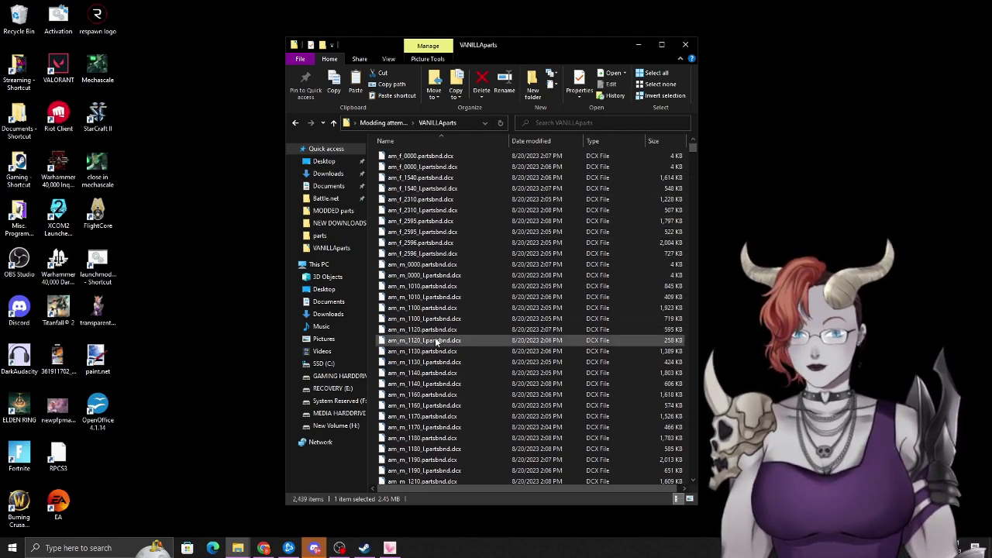
{"action": "left_click", "coordinate": [462, 255]}
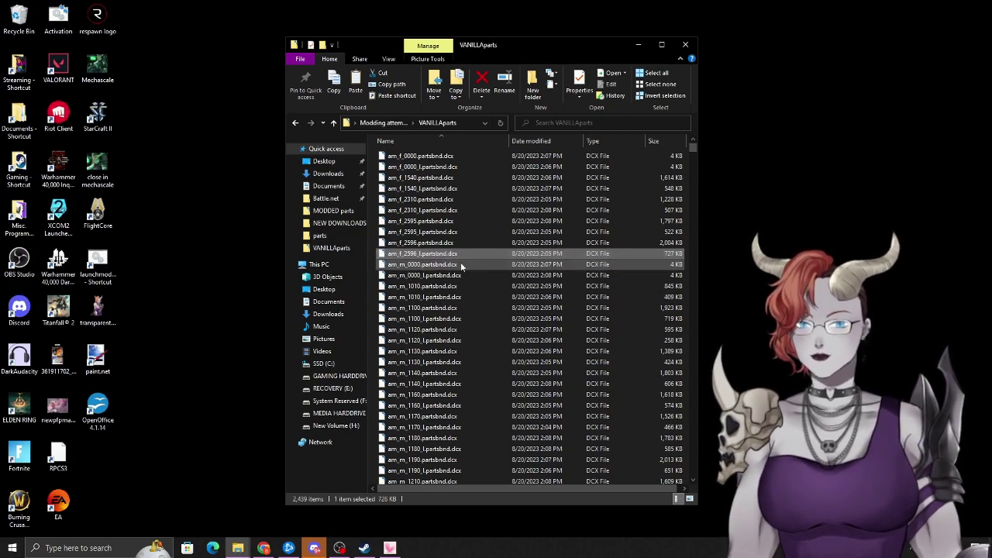
{"action": "left_click", "coordinate": [460, 263]}
{"action": "left_click_drag", "start_coordinate": [487, 256], "coordinate": [502, 159]}
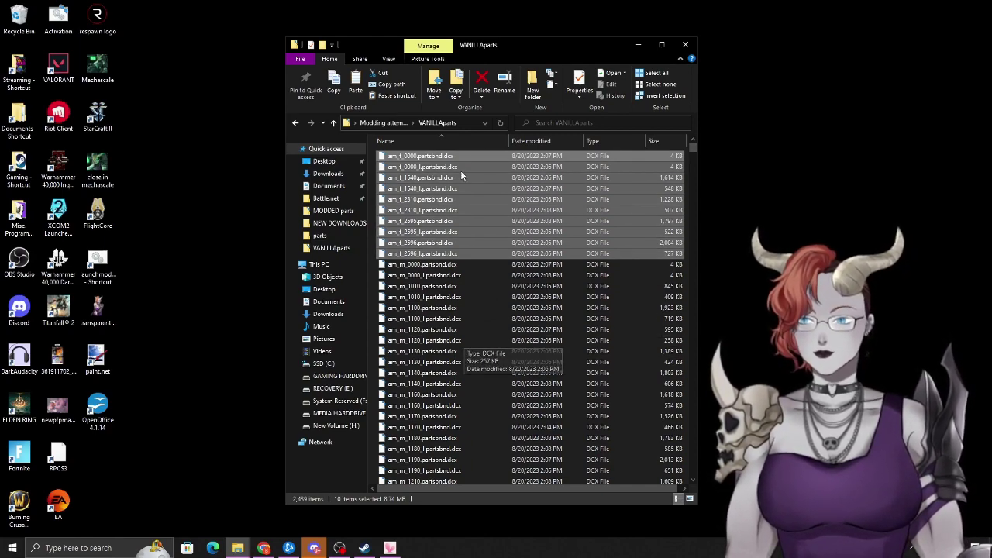
Clear the group selection and look through the am_m and bd_f files in VANILLAparts.
{"action": "scroll", "coordinate": [530, 406], "scroll_direction": "down", "scroll_amount": 8}
{"action": "left_click", "coordinate": [530, 403]}
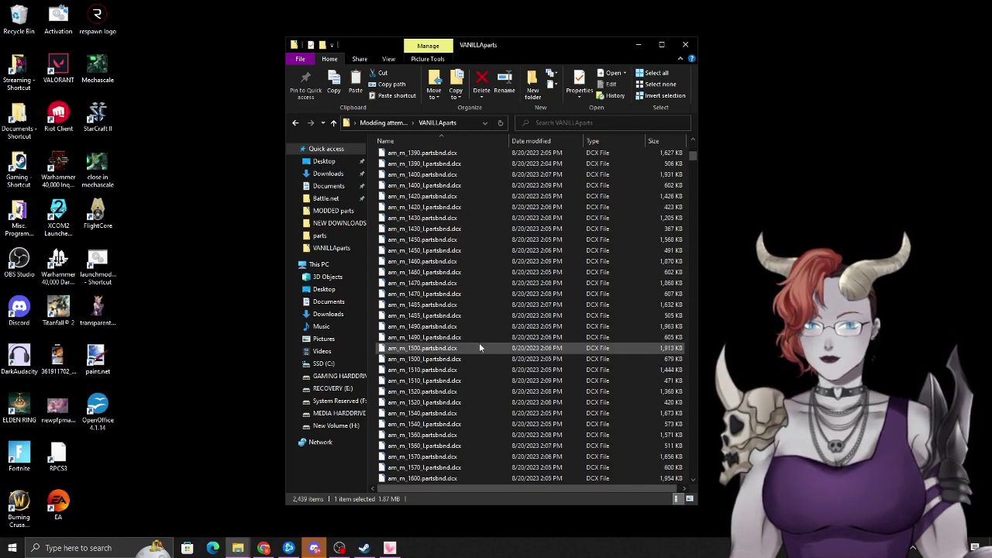
{"action": "scroll", "coordinate": [478, 342], "scroll_direction": "down", "scroll_amount": 20}
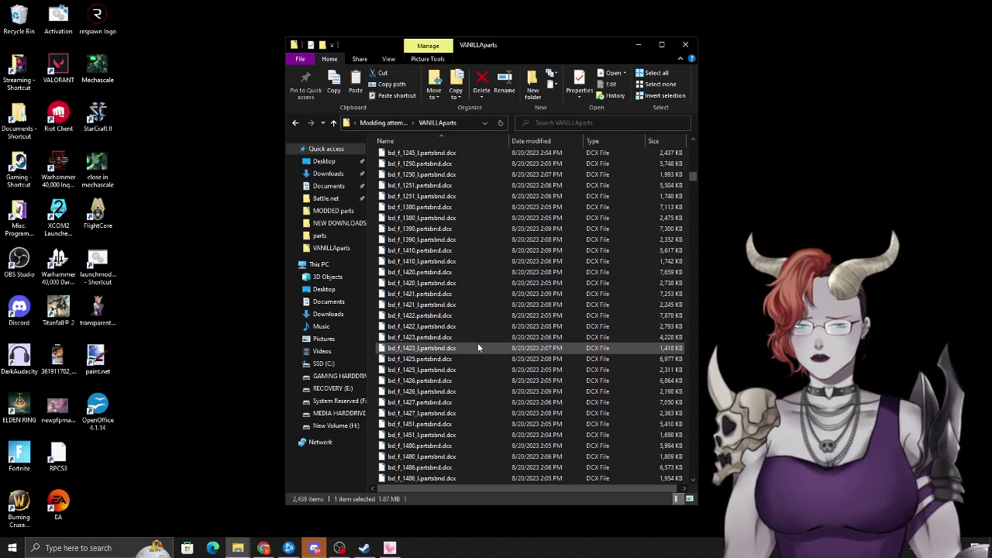
{"action": "scroll", "coordinate": [476, 341], "scroll_direction": "up", "scroll_amount": 10}
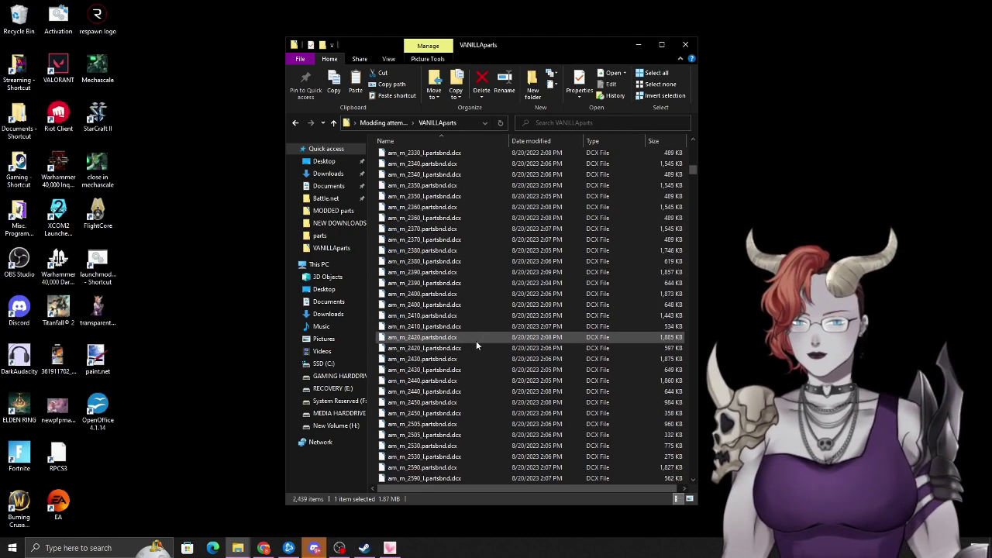
{"action": "scroll", "coordinate": [476, 340], "scroll_direction": "down", "scroll_amount": 20}
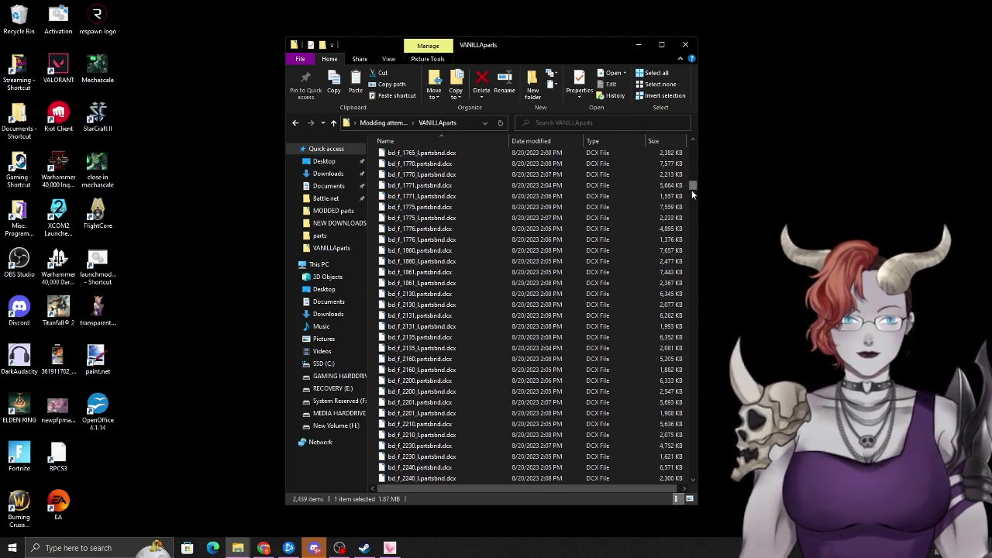
Find the Heater Shield file wp_a_2020.partsbnd.dcx among the weapon files in VANILLAparts and copy it.
{"action": "left_click", "coordinate": [277, 552]}
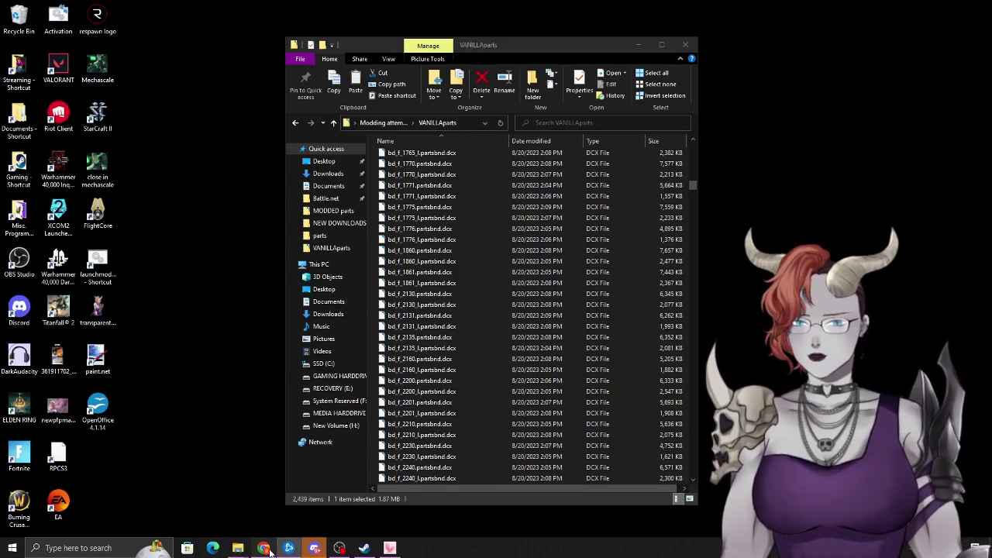
{"action": "left_click", "coordinate": [268, 551]}
{"action": "left_click", "coordinate": [268, 551]}
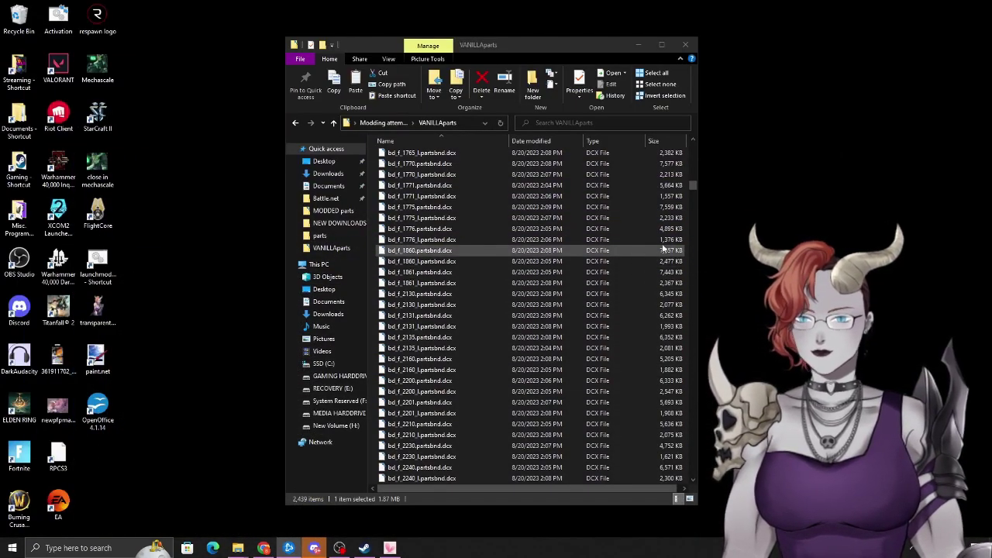
{"action": "left_click", "coordinate": [689, 183]}
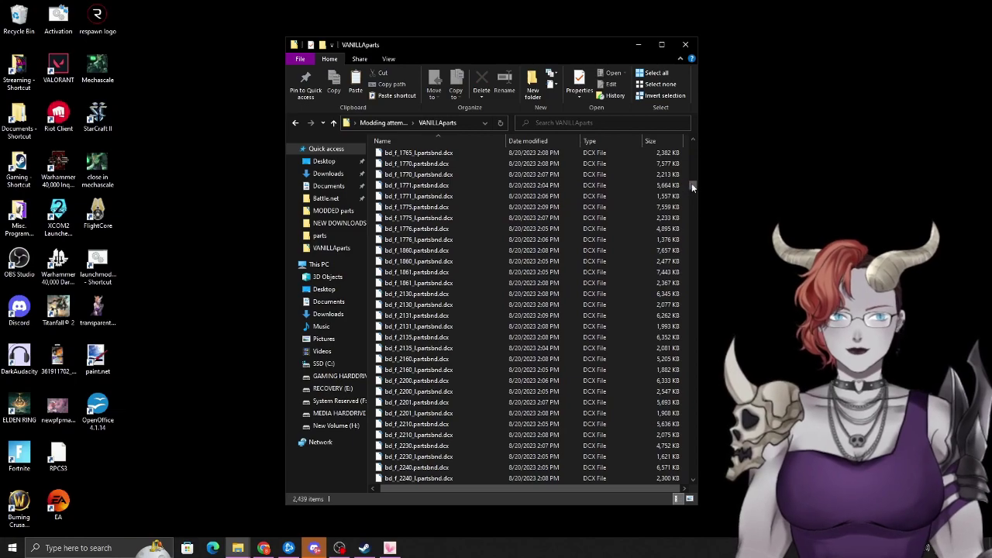
{"action": "left_click_drag", "start_coordinate": [691, 186], "coordinate": [674, 453]}
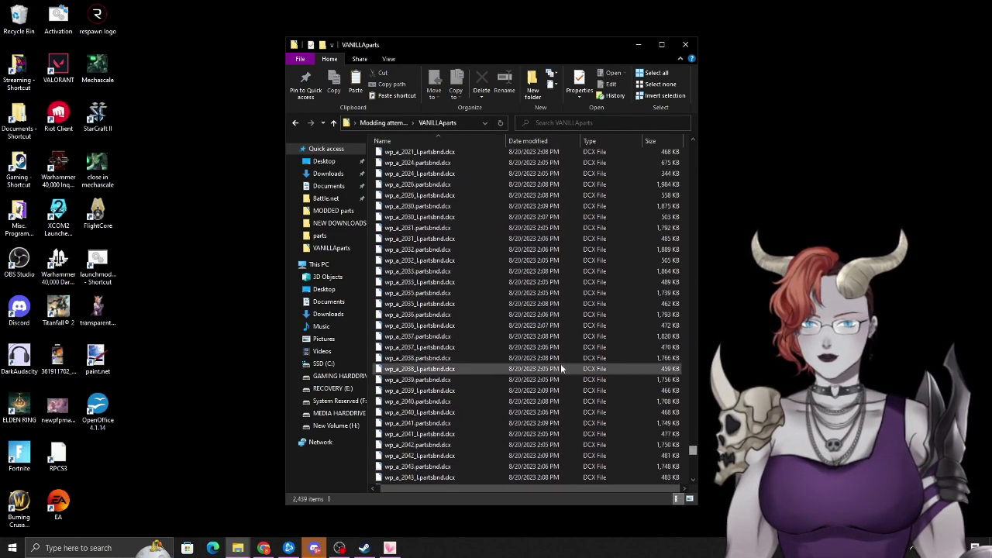
{"action": "scroll", "coordinate": [542, 341], "scroll_direction": "up", "scroll_amount": 4}
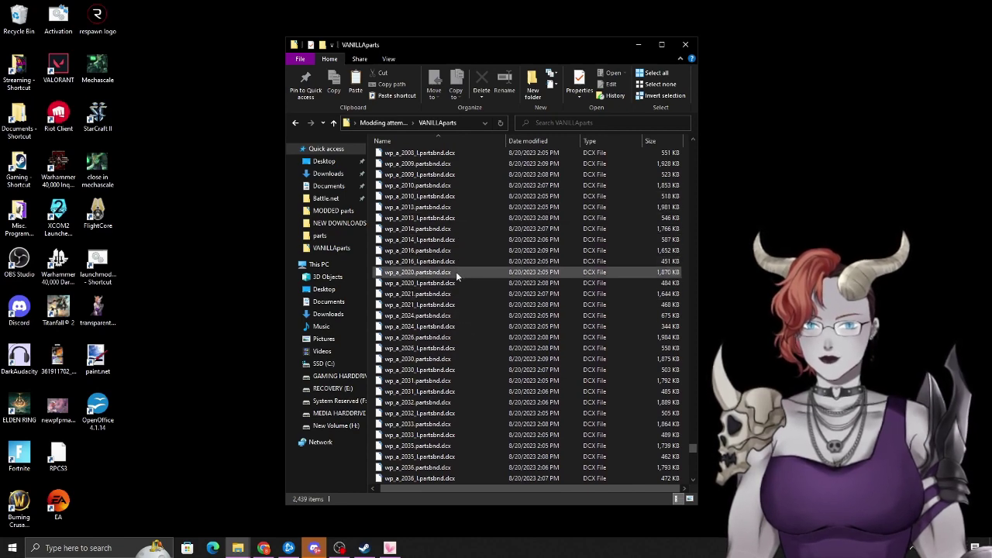
{"action": "left_click", "coordinate": [455, 272]}
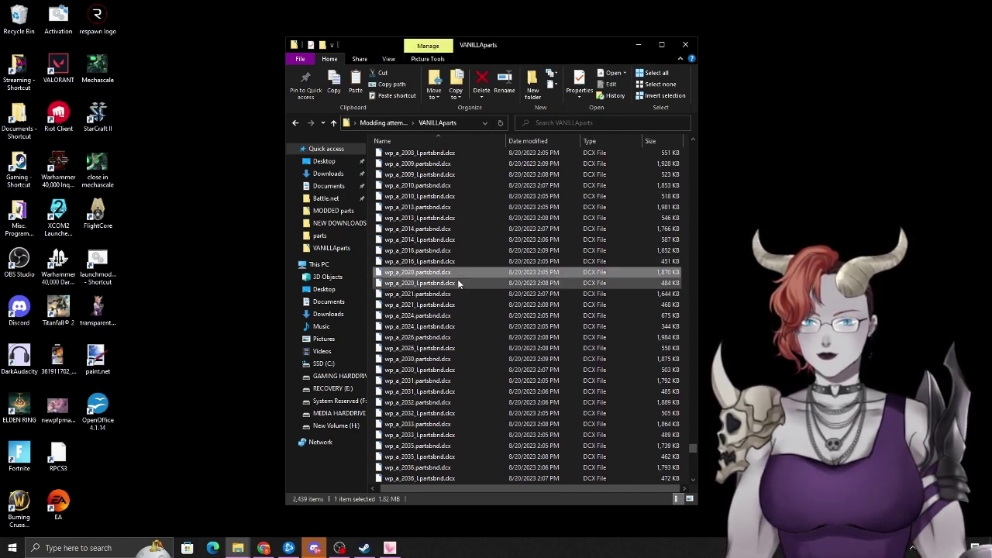
{"action": "key", "text": "F2"}
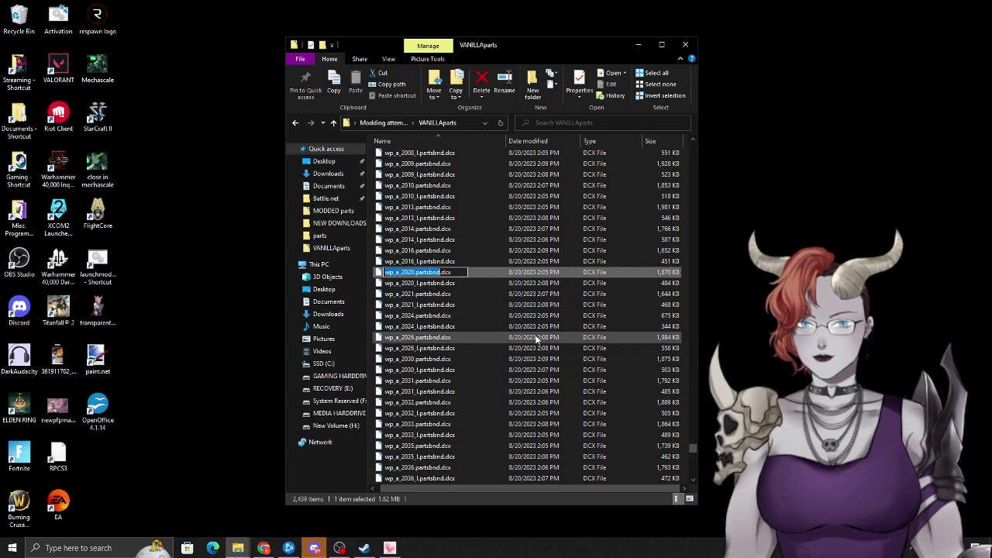
{"action": "left_click", "coordinate": [486, 275]}
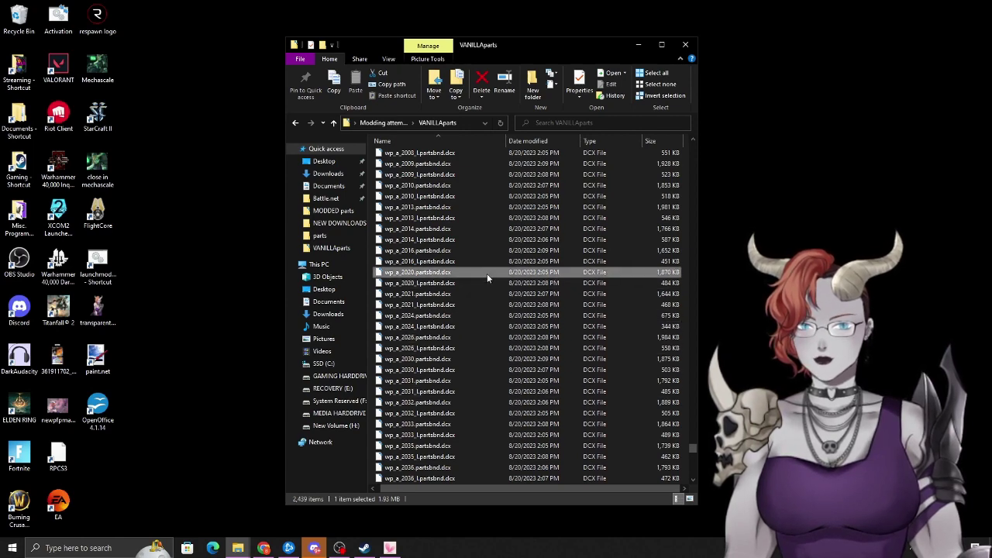
Go to the MODDED parts folder in Modding attempts and create a new folder named RespawnHeater.
{"action": "left_click", "coordinate": [333, 122]}
{"action": "double_click", "coordinate": [463, 154]}
{"action": "right_click", "coordinate": [432, 235]}
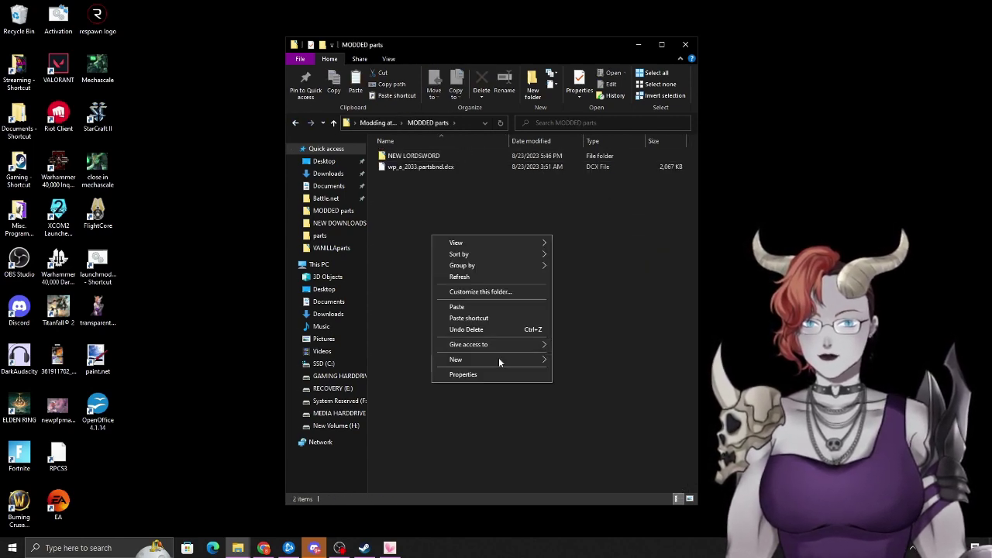
{"action": "mouse_move", "coordinate": [506, 359]}
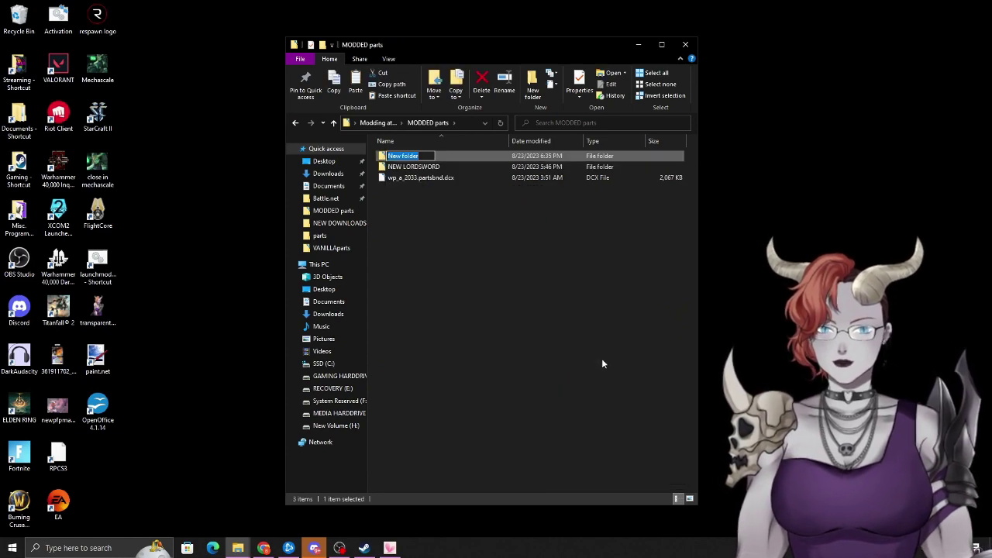
{"action": "type", "text": "Res"}
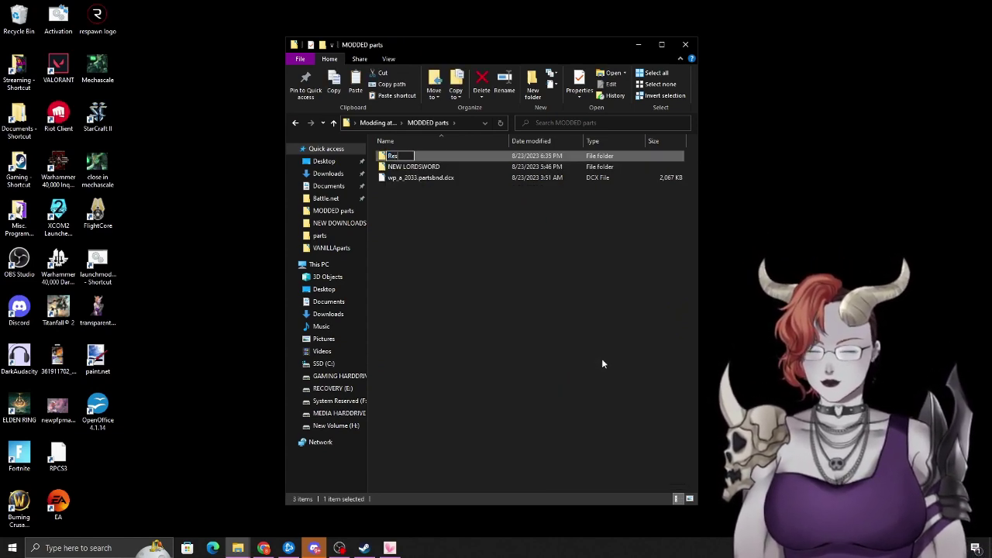
{"action": "type", "text": "pawnHeater"}
{"action": "key", "text": "Return"}
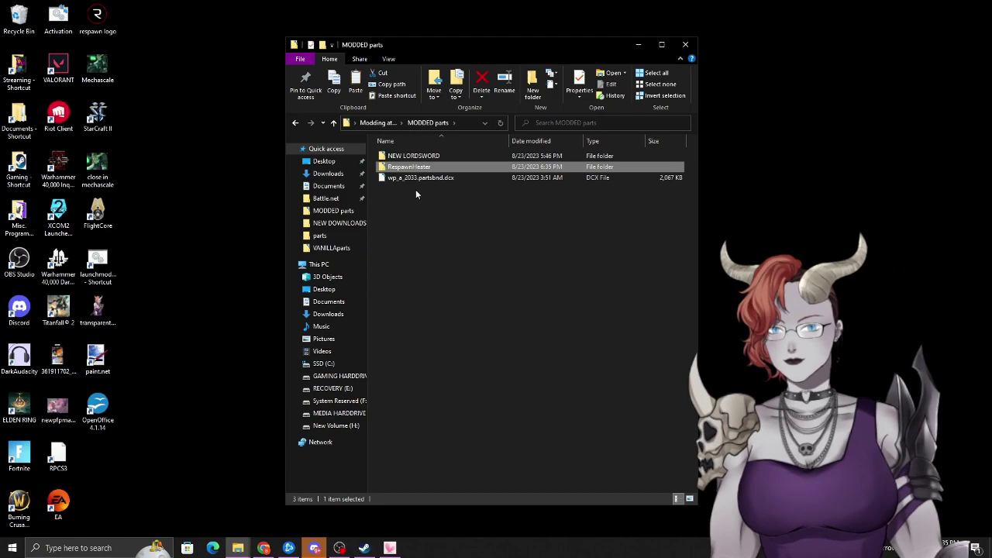
Paste wp_a_2020.partsbnd.dcx into the RespawnHeater folder and move the window down to uncover the Yabber shortcut.
{"action": "key", "text": "Return"}
{"action": "key", "text": "ctrl+v"}
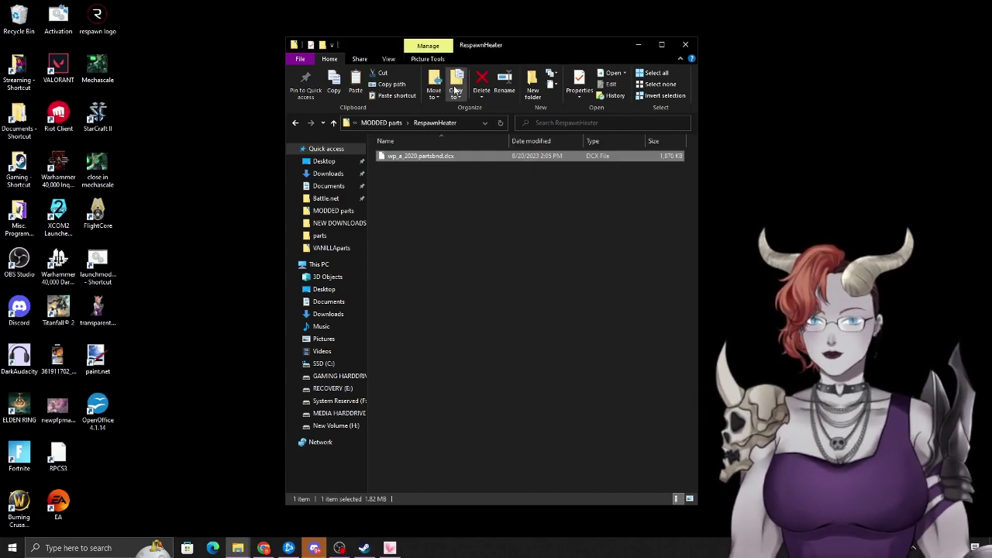
{"action": "left_click_drag", "start_coordinate": [537, 43], "coordinate": [473, 195]}
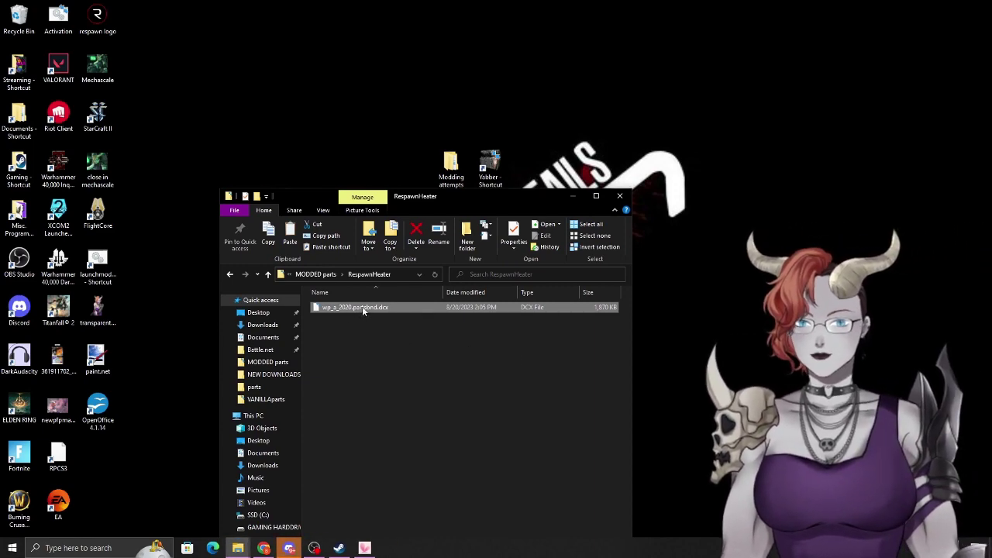
Unpack wp_a_2020.partsbnd.dcx with Yabber and go down through the extracted folders to parts > Weapon > WP_A_2020.
{"action": "left_click_drag", "start_coordinate": [362, 306], "coordinate": [493, 167]}
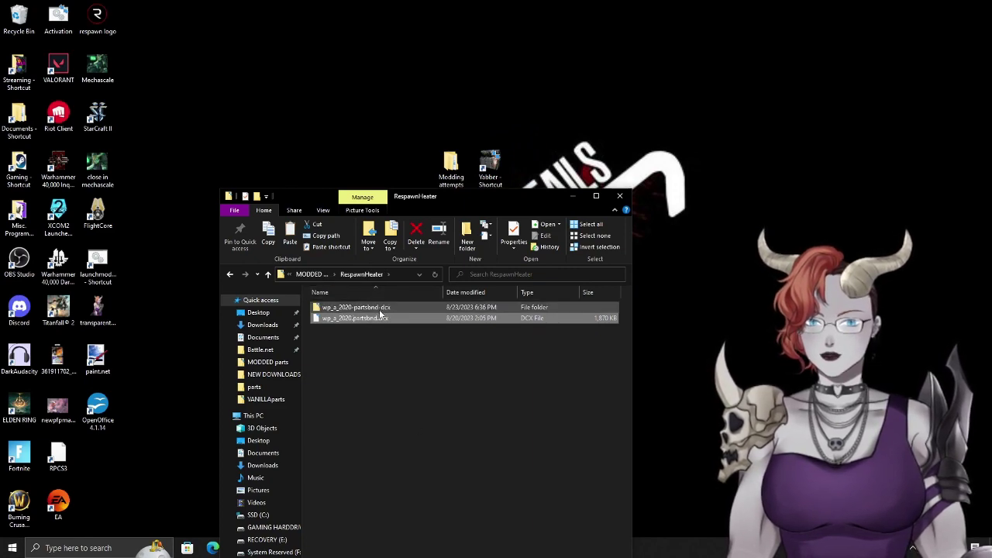
{"action": "left_click", "coordinate": [382, 308]}
{"action": "double_click", "coordinate": [382, 310]}
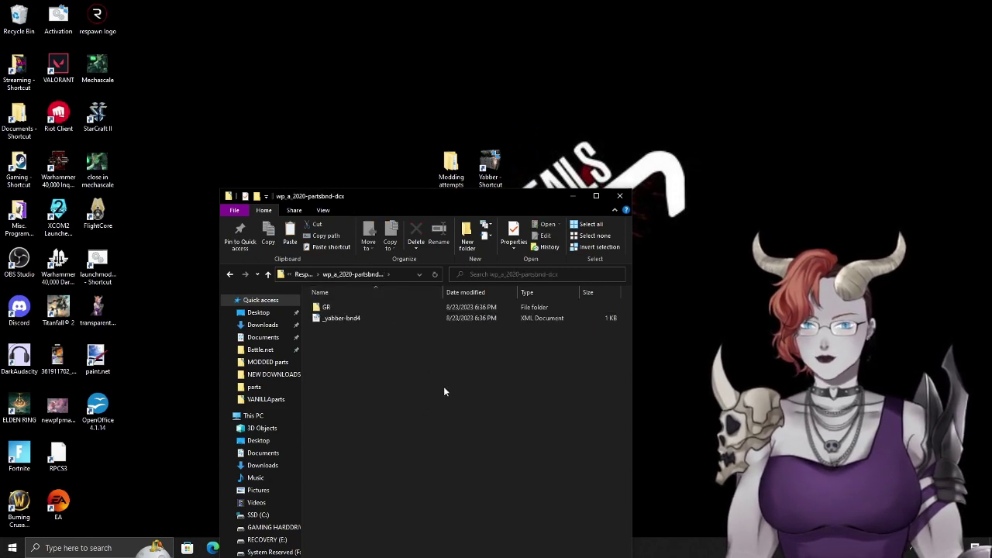
{"action": "double_click", "coordinate": [365, 310]}
{"action": "double_click", "coordinate": [365, 308]}
{"action": "double_click", "coordinate": [365, 308]}
{"action": "double_click", "coordinate": [365, 308]}
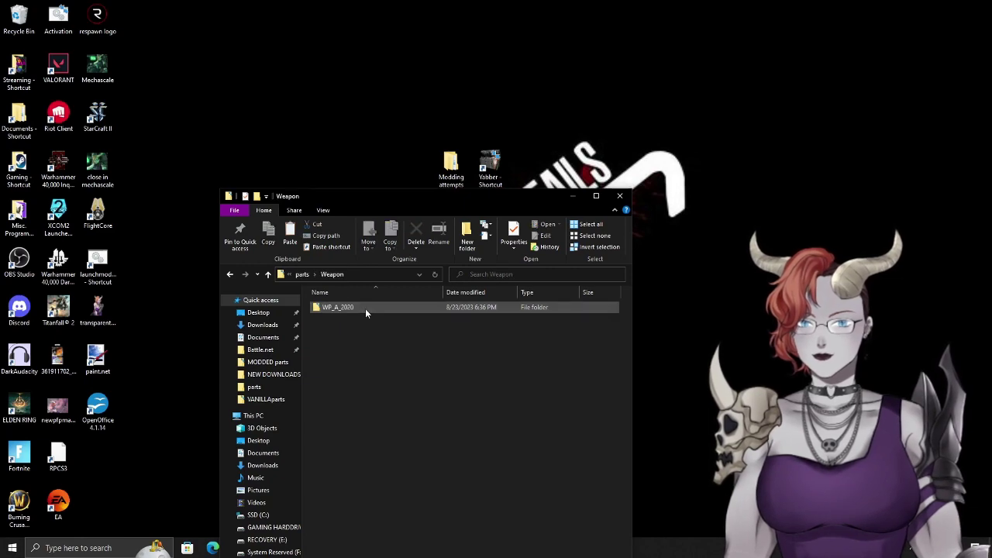
{"action": "double_click", "coordinate": [365, 308]}
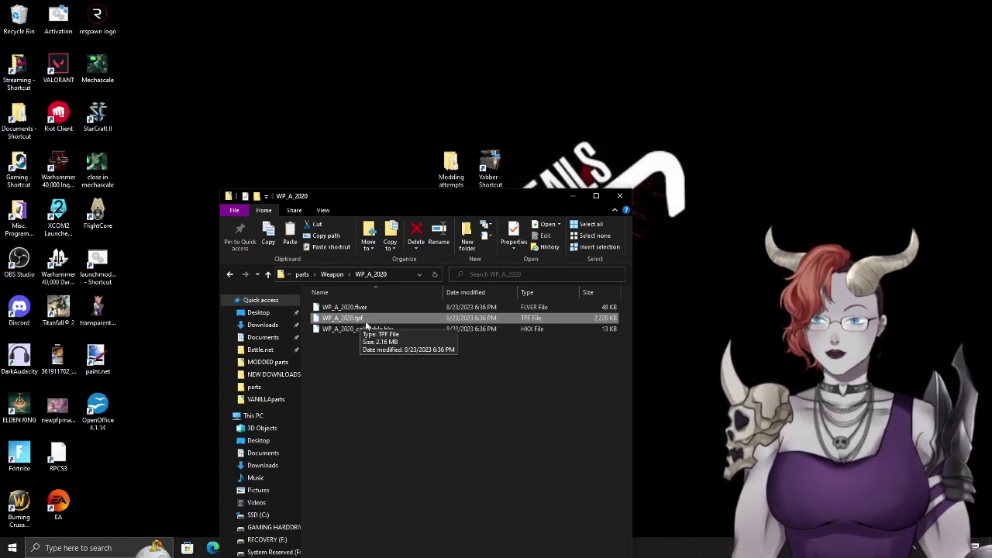
Unpack WP_A_2020.tpf with Yabber and look over the a, m and n texture files in the extracted WP_A_2020-tpf folder.
{"action": "left_click_drag", "start_coordinate": [365, 321], "coordinate": [495, 177]}
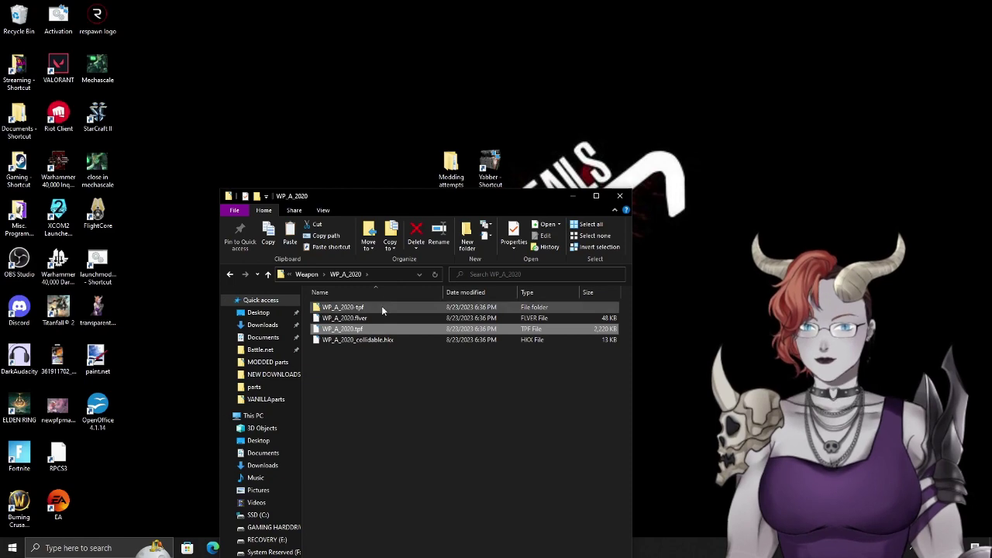
{"action": "double_click", "coordinate": [382, 308]}
{"action": "left_click", "coordinate": [400, 318]}
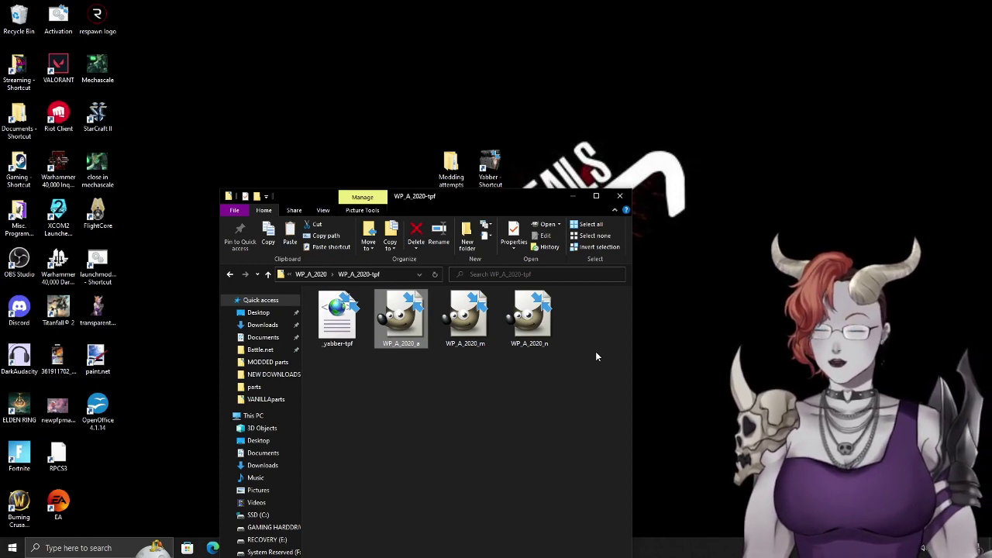
{"action": "left_click", "coordinate": [469, 341]}
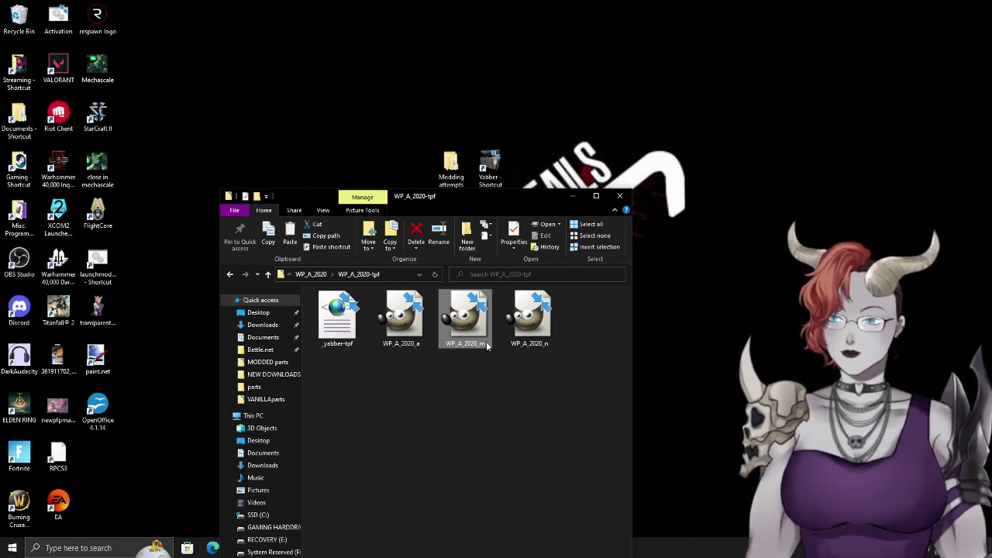
{"action": "left_click", "coordinate": [545, 335]}
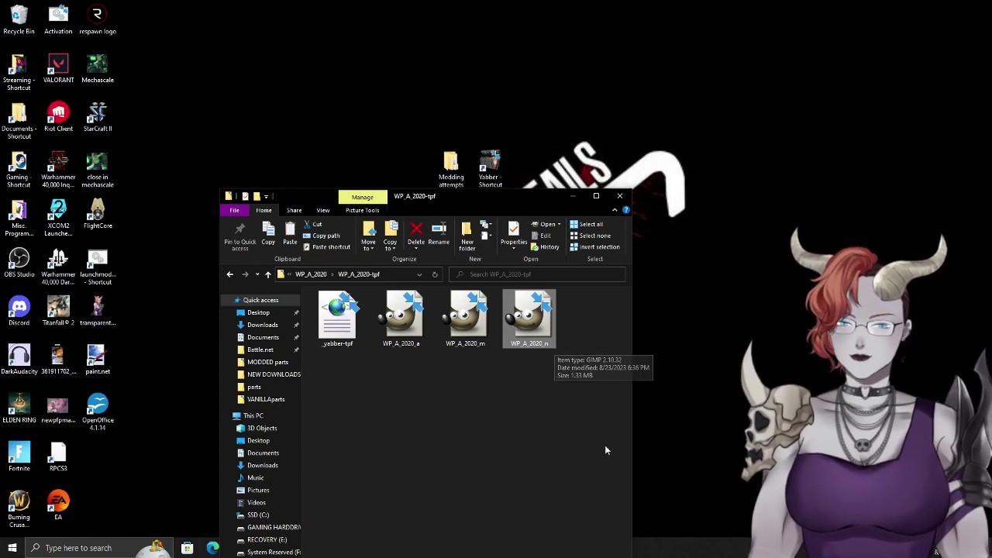
{"action": "left_click", "coordinate": [575, 434]}
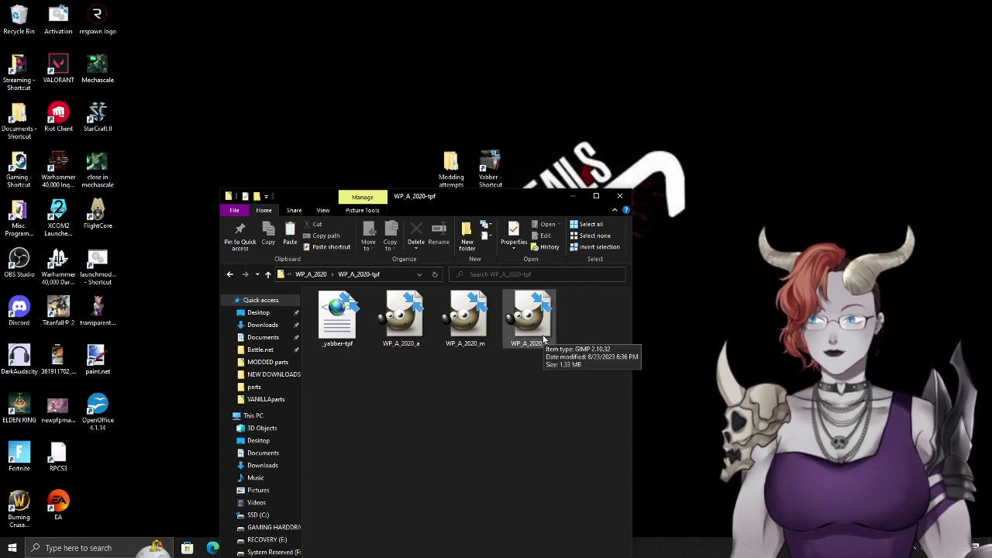
{"action": "left_click", "coordinate": [404, 334]}
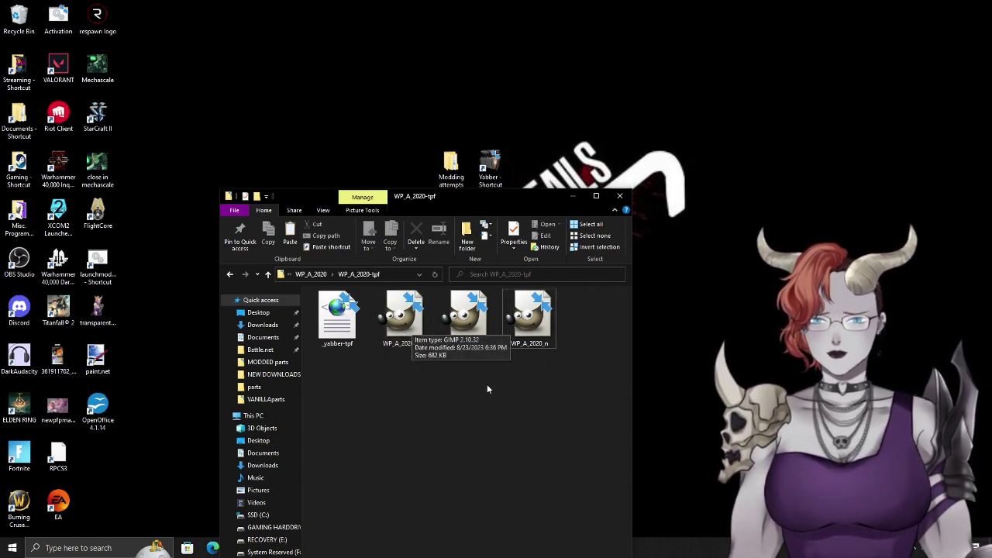
{"action": "left_click", "coordinate": [478, 423]}
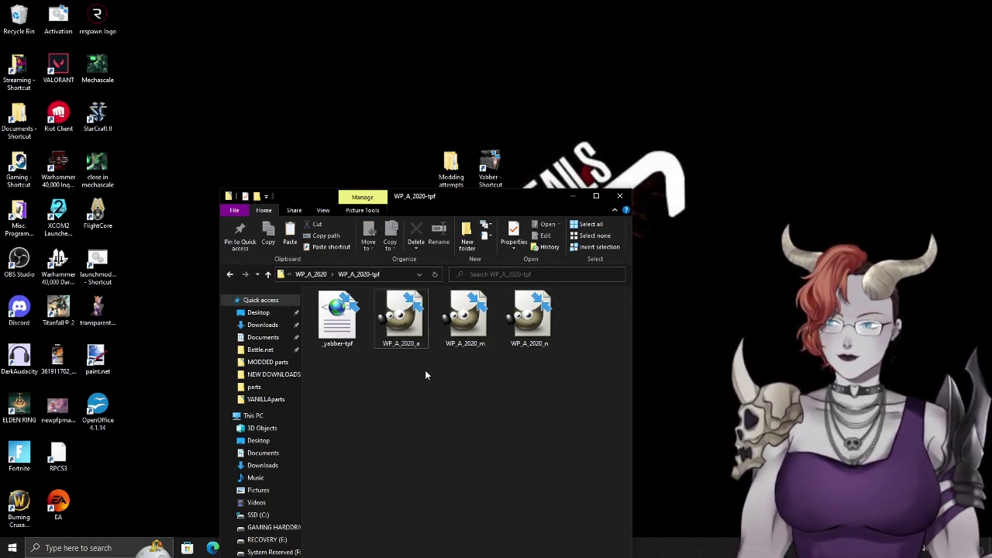
Open the WP_A_2020_a texture in GIMP with mipmap loading turned off and maximize the image window.
{"action": "right_click", "coordinate": [402, 328]}
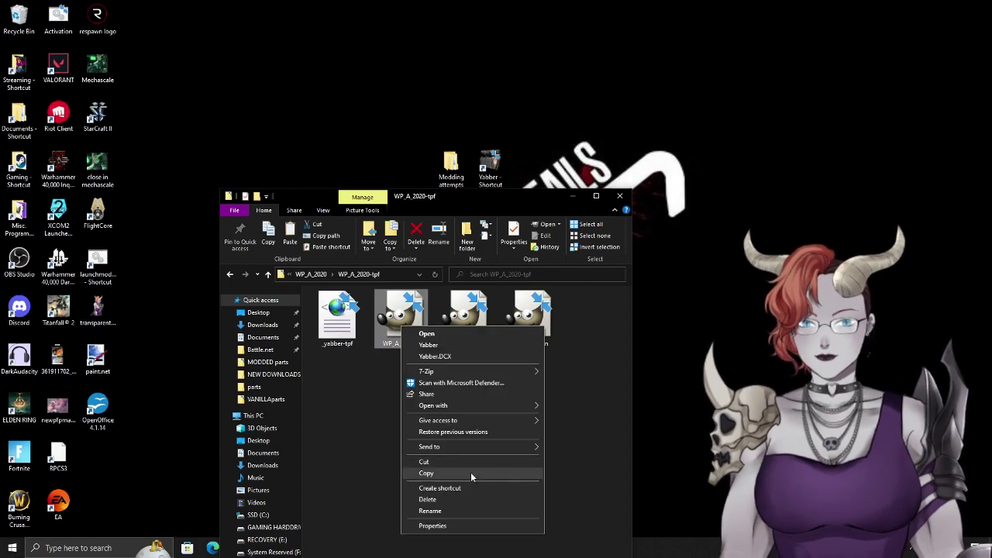
{"action": "left_click", "coordinate": [471, 472]}
{"action": "left_click", "coordinate": [399, 331]}
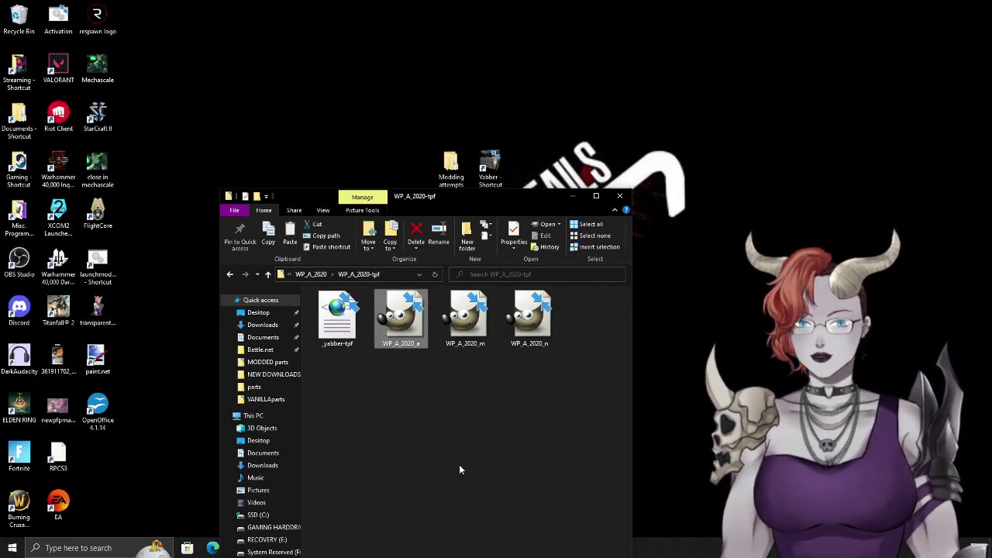
{"action": "right_click", "coordinate": [408, 320]}
{"action": "mouse_move", "coordinate": [504, 400]}
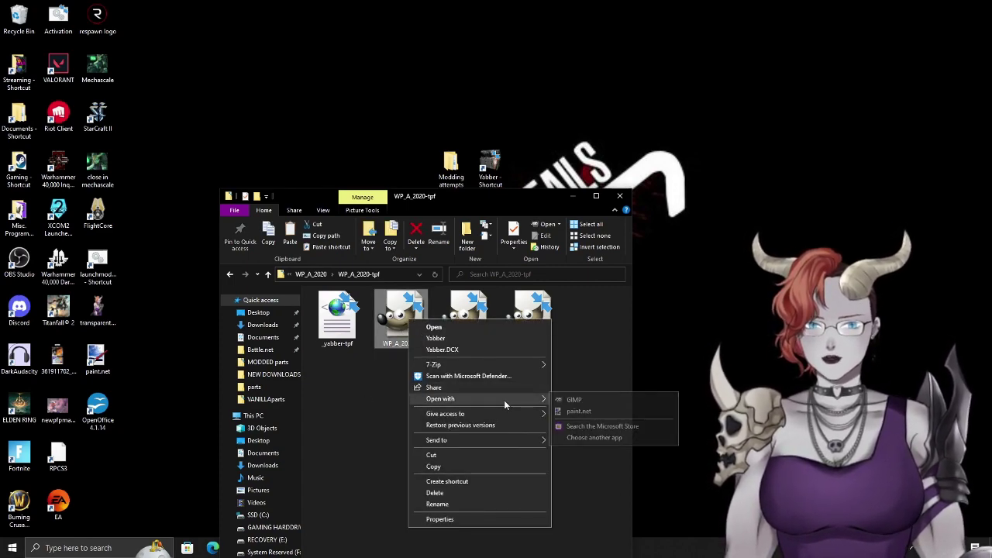
{"action": "left_click", "coordinate": [606, 400]}
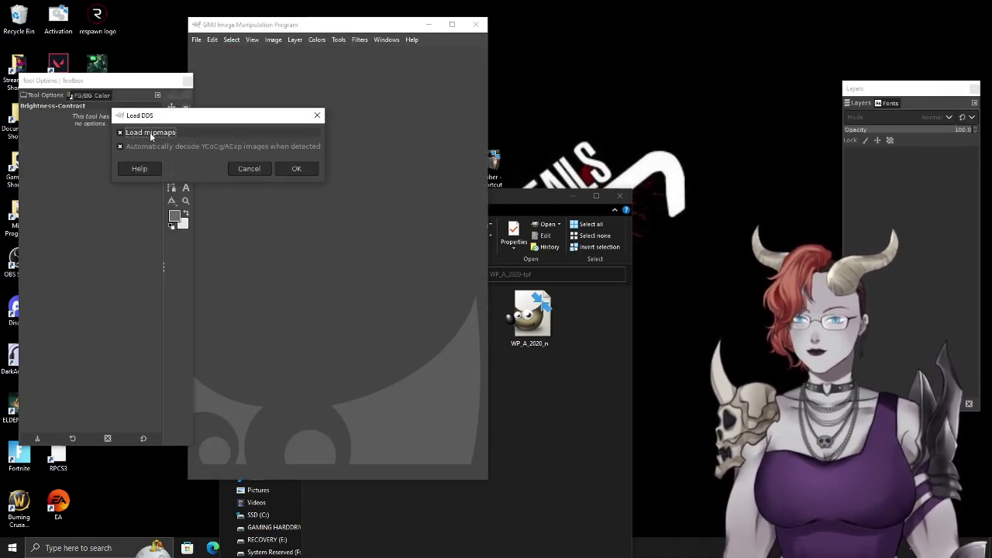
{"action": "left_click", "coordinate": [149, 133]}
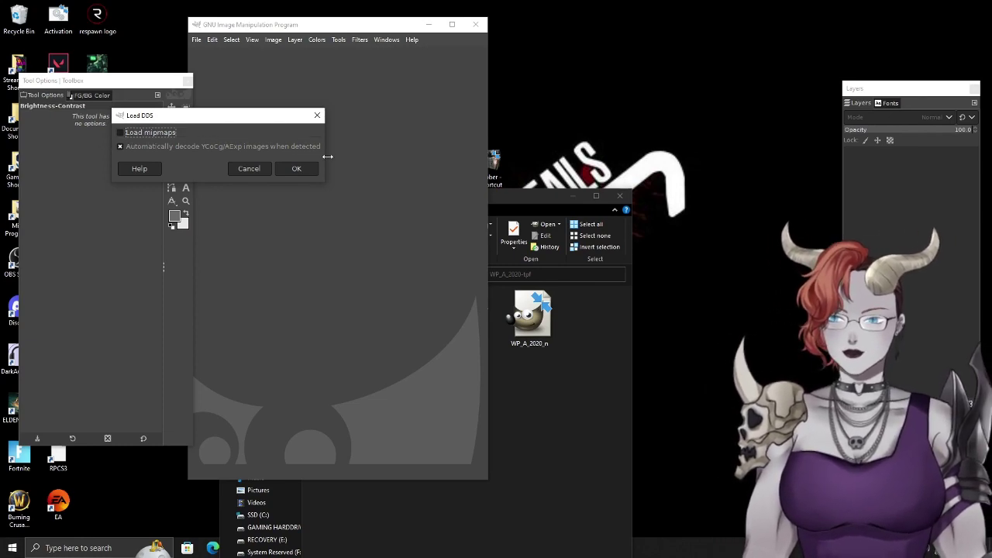
{"action": "left_click", "coordinate": [300, 169]}
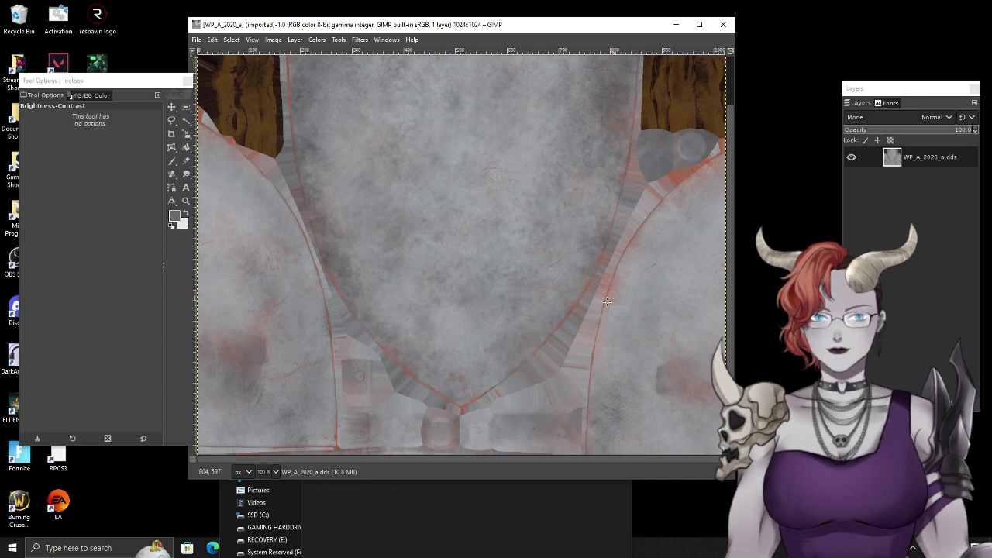
{"action": "scroll", "coordinate": [607, 301], "scroll_direction": "up", "scroll_amount": 3}
{"action": "left_click", "coordinate": [699, 24]}
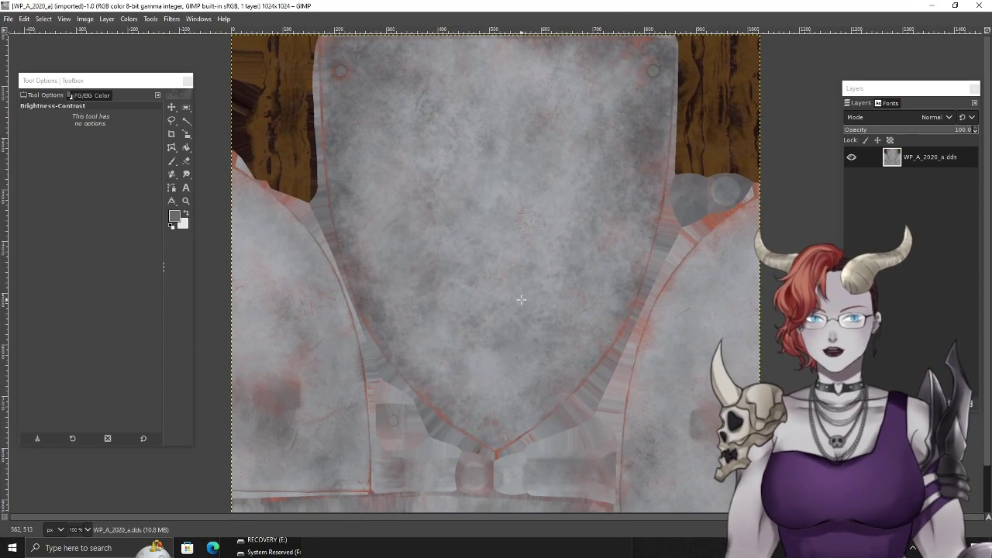
Select the central shield face with the Free Select tool, tracing its outline all the way round from the bottom tip.
{"action": "left_click", "coordinate": [172, 120]}
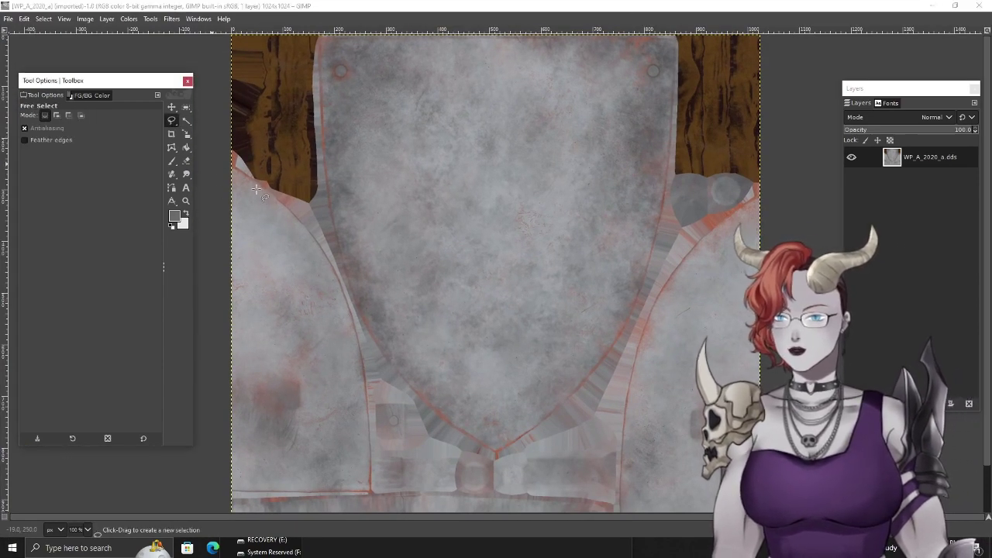
{"action": "left_click", "coordinate": [496, 452]}
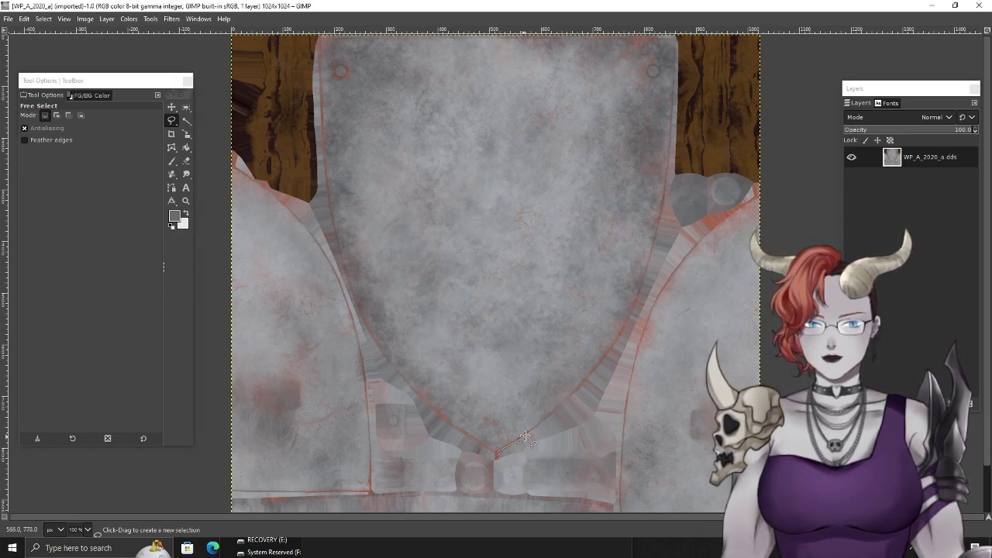
{"action": "left_click", "coordinate": [535, 428]}
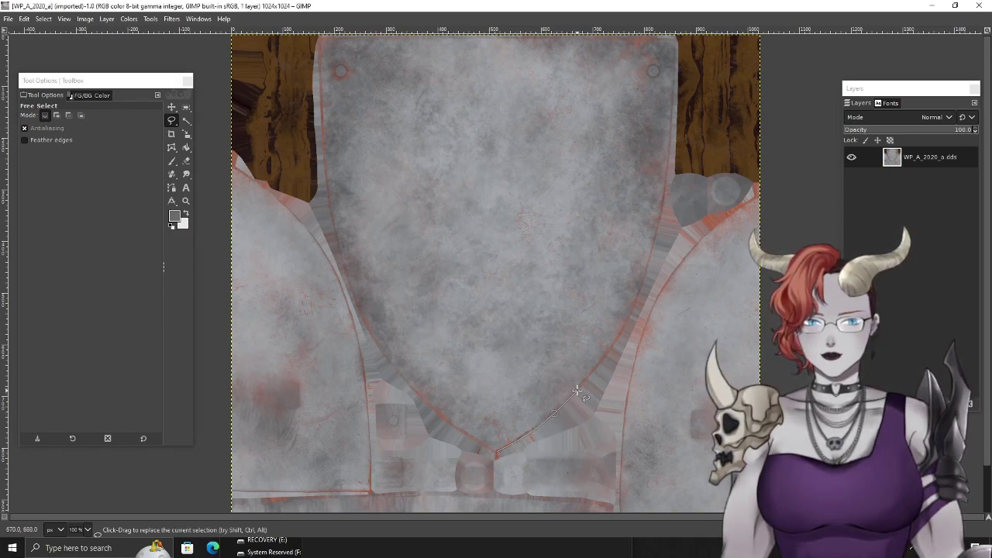
{"action": "left_click", "coordinate": [599, 366]}
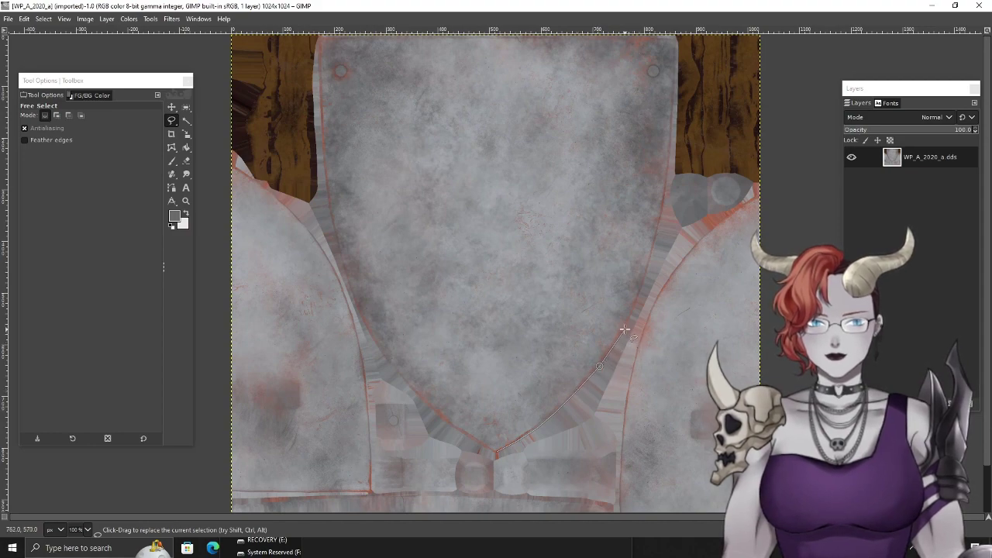
{"action": "left_click", "coordinate": [655, 275]}
{"action": "left_click", "coordinate": [660, 231]}
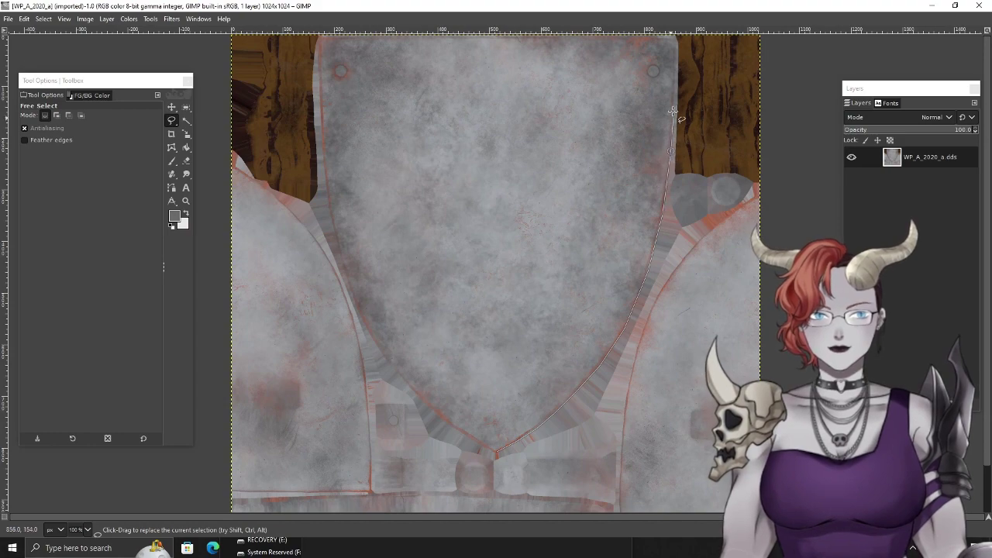
{"action": "left_click", "coordinate": [674, 68]}
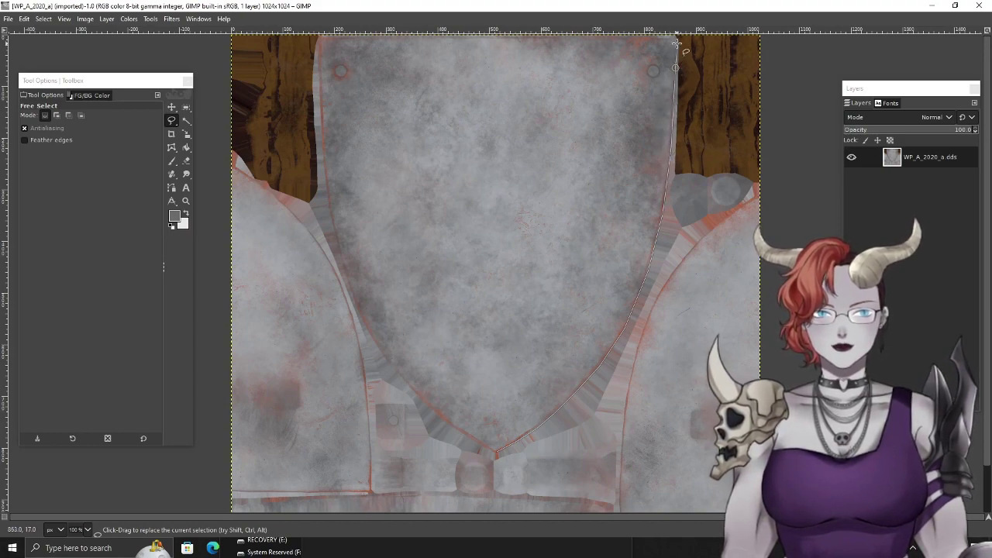
{"action": "left_click", "coordinate": [672, 39]}
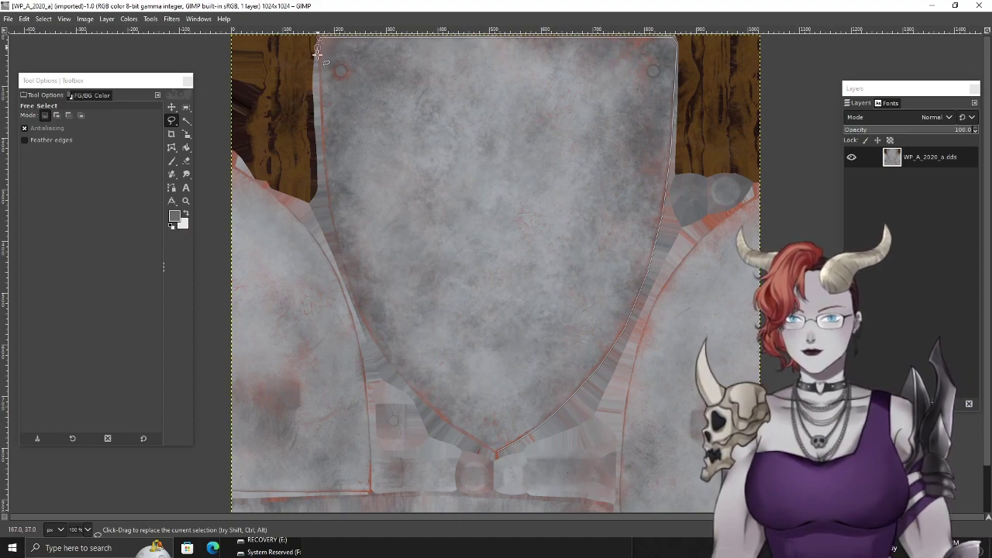
{"action": "left_click", "coordinate": [325, 187]}
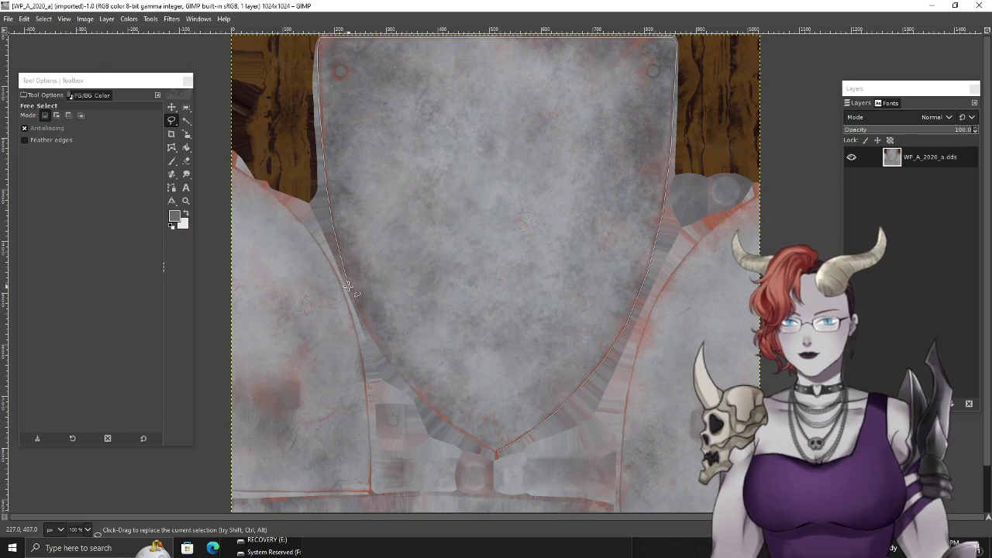
{"action": "left_click", "coordinate": [367, 334]}
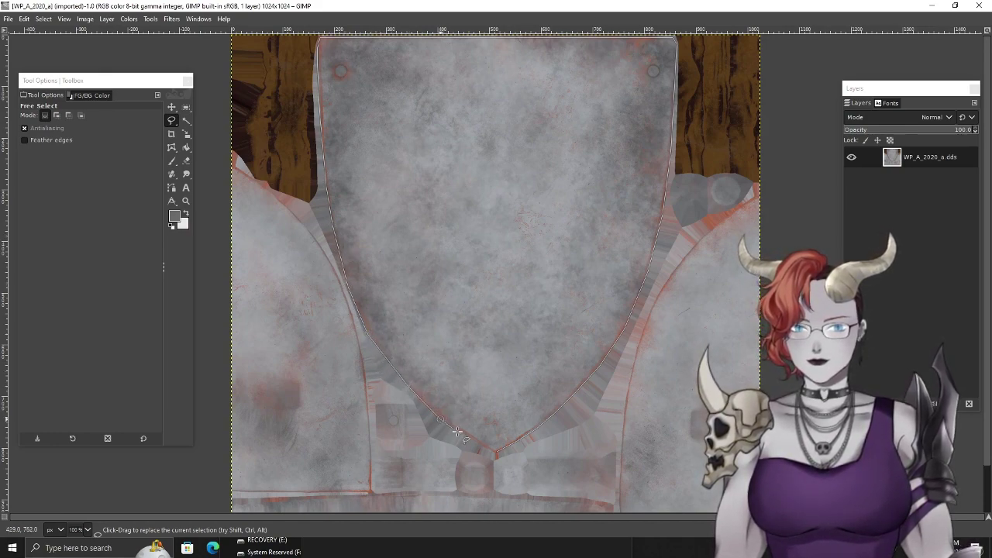
{"action": "left_click", "coordinate": [484, 447]}
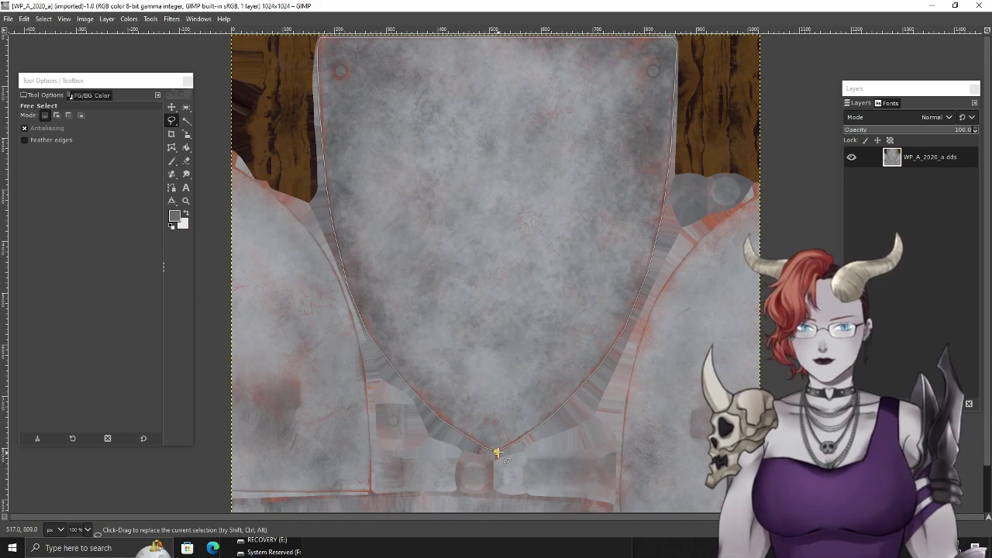
{"action": "key", "text": "Return"}
Colorize the selected shield face with the dark gray colour 2e2e2e.
{"action": "left_click", "coordinate": [128, 18]}
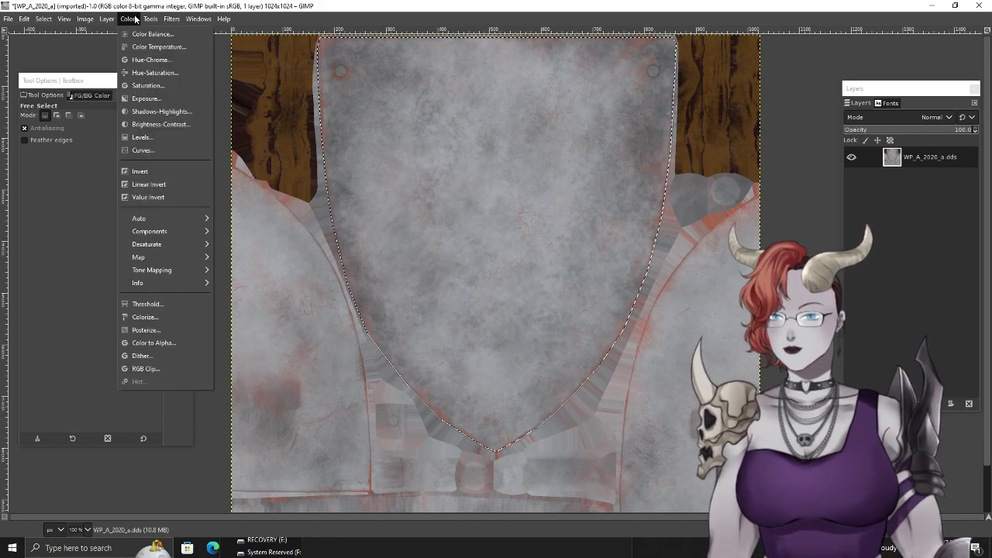
{"action": "left_click", "coordinate": [179, 320]}
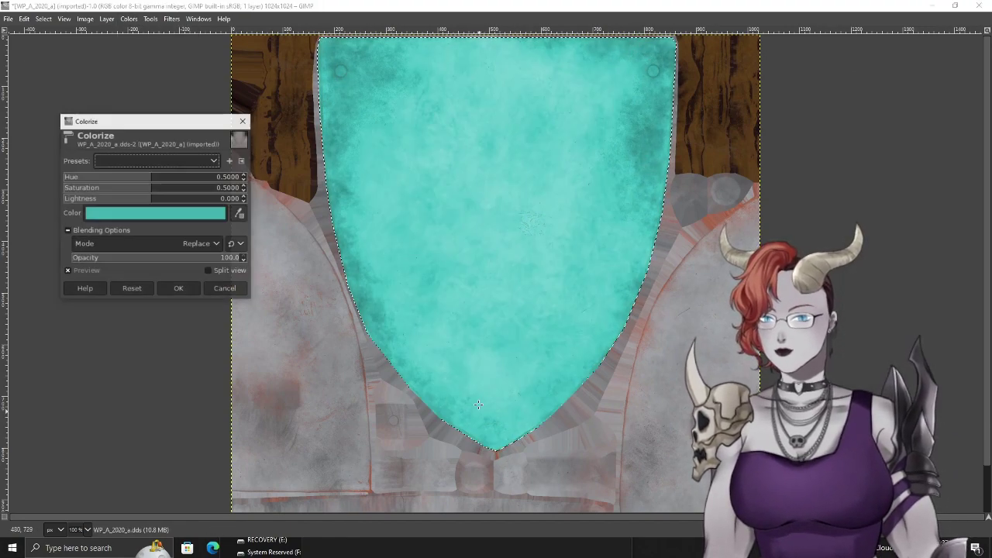
{"action": "left_click", "coordinate": [164, 215]}
{"action": "left_click_drag", "start_coordinate": [102, 233], "coordinate": [95, 242]}
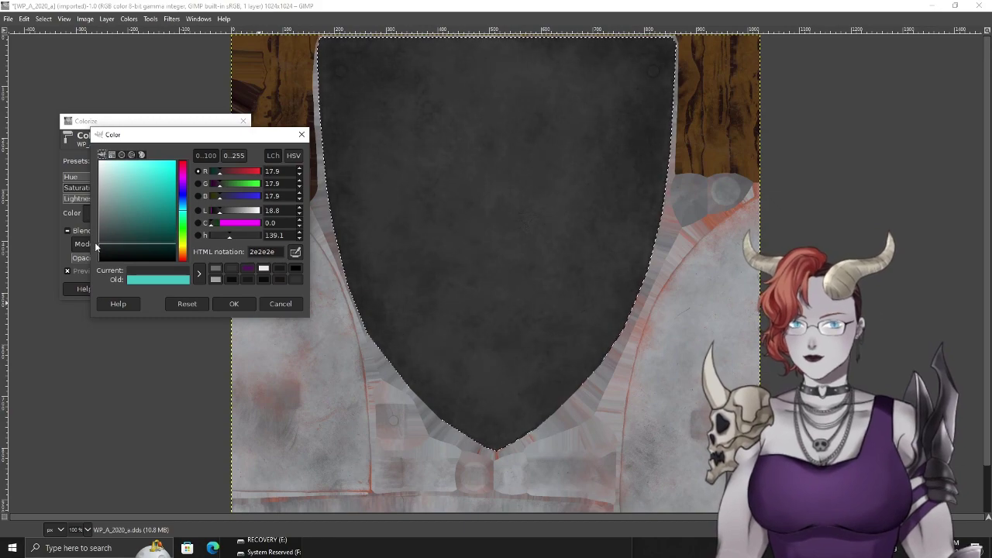
{"action": "left_click", "coordinate": [226, 306]}
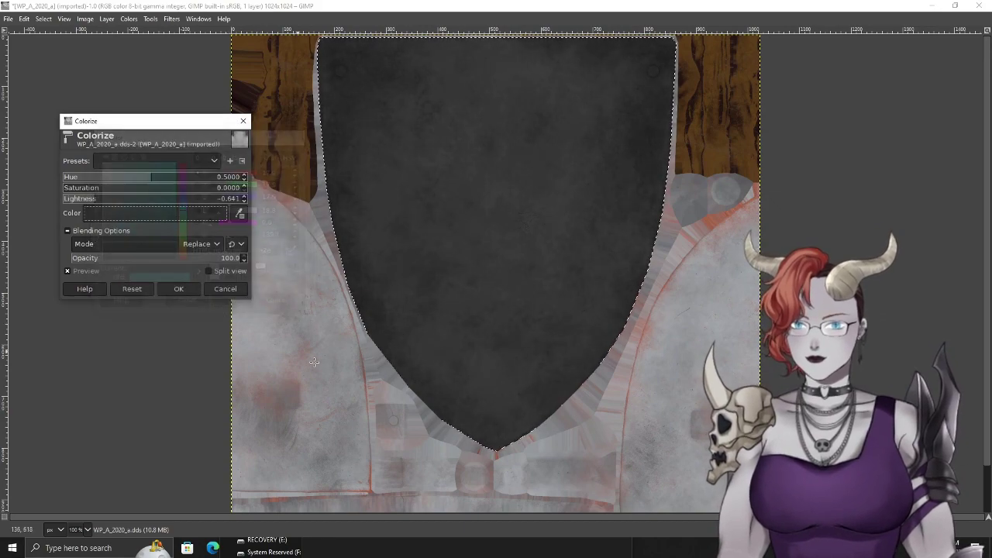
{"action": "left_click", "coordinate": [191, 292]}
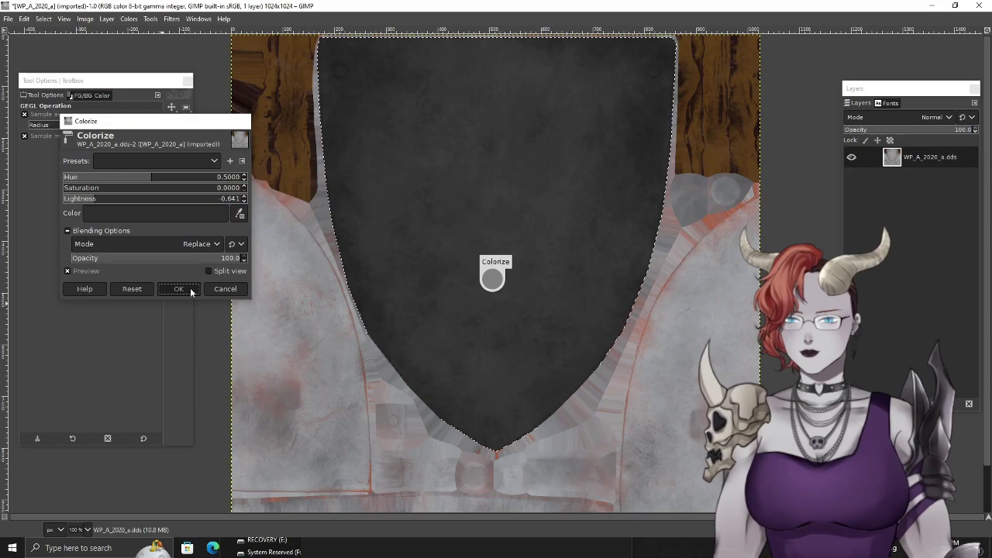
{"action": "left_click", "coordinate": [8, 19]}
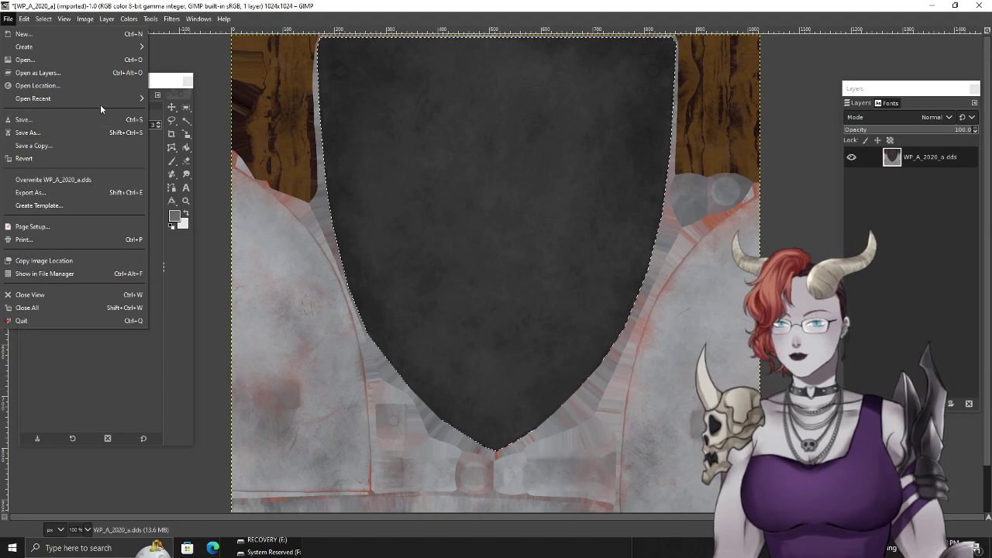
{"action": "key", "text": "Escape"}
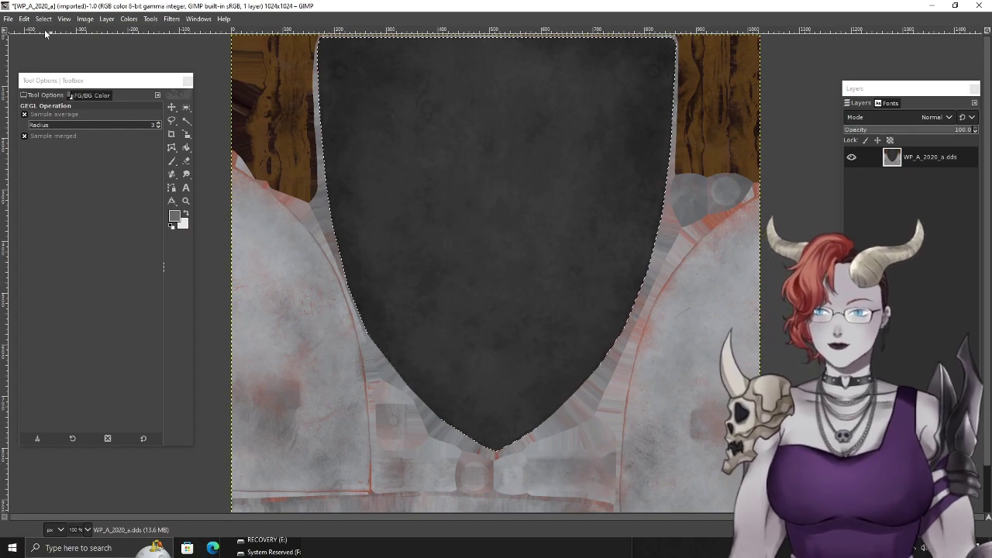
Import respawn logo.png from the Desktop as a new layer over the shield texture.
{"action": "left_click", "coordinate": [9, 21]}
{"action": "left_click", "coordinate": [10, 20]}
{"action": "left_click", "coordinate": [10, 21]}
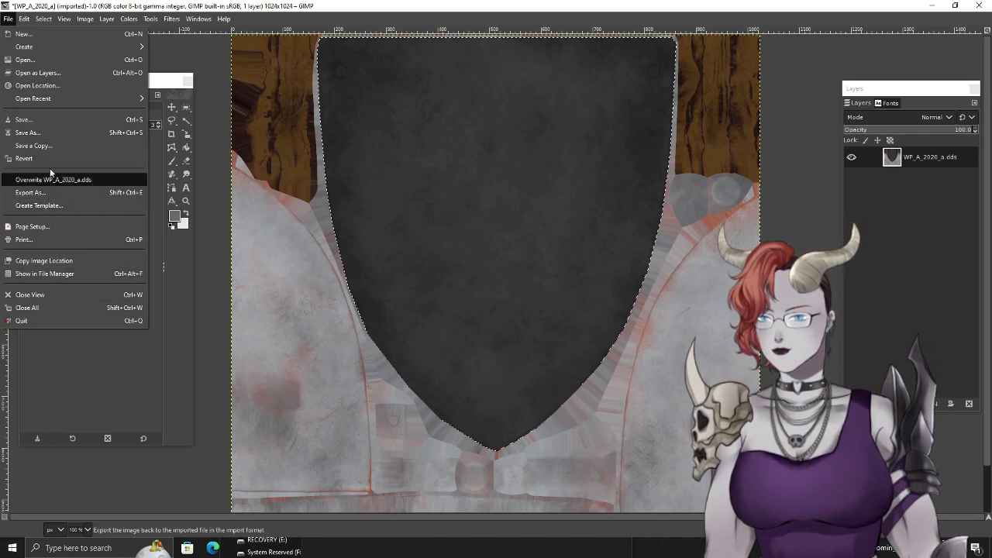
{"action": "left_click", "coordinate": [39, 73]}
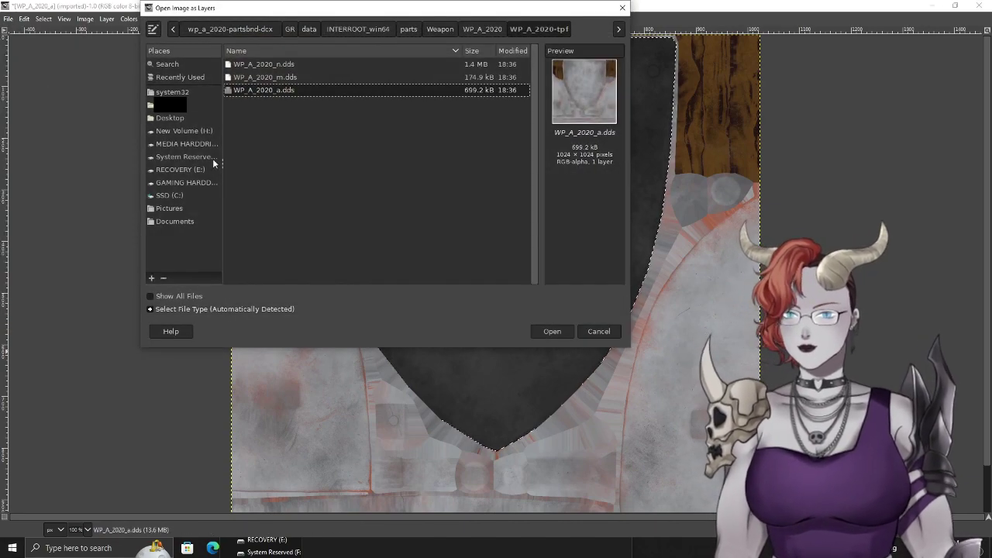
{"action": "left_click", "coordinate": [170, 117]}
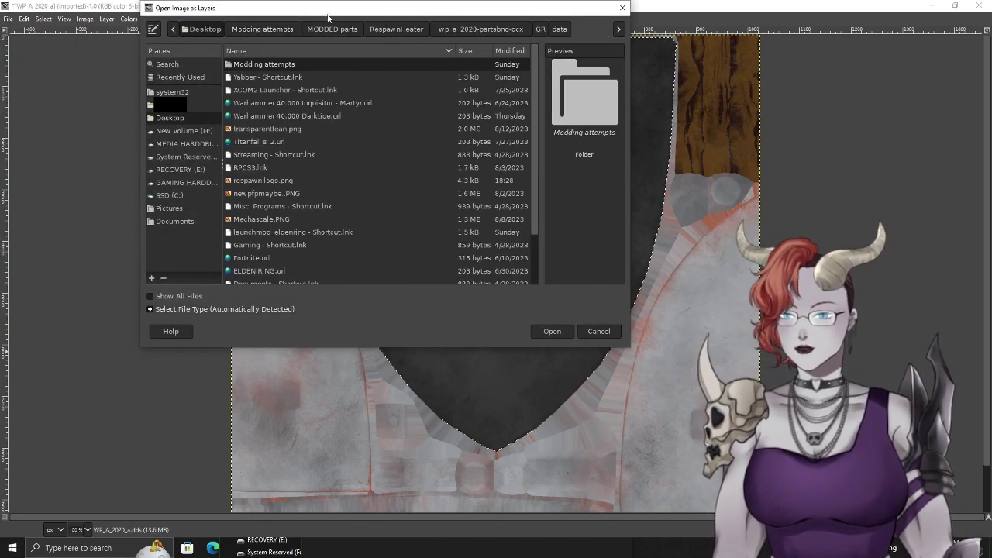
{"action": "left_click_drag", "start_coordinate": [327, 17], "coordinate": [126, 105]}
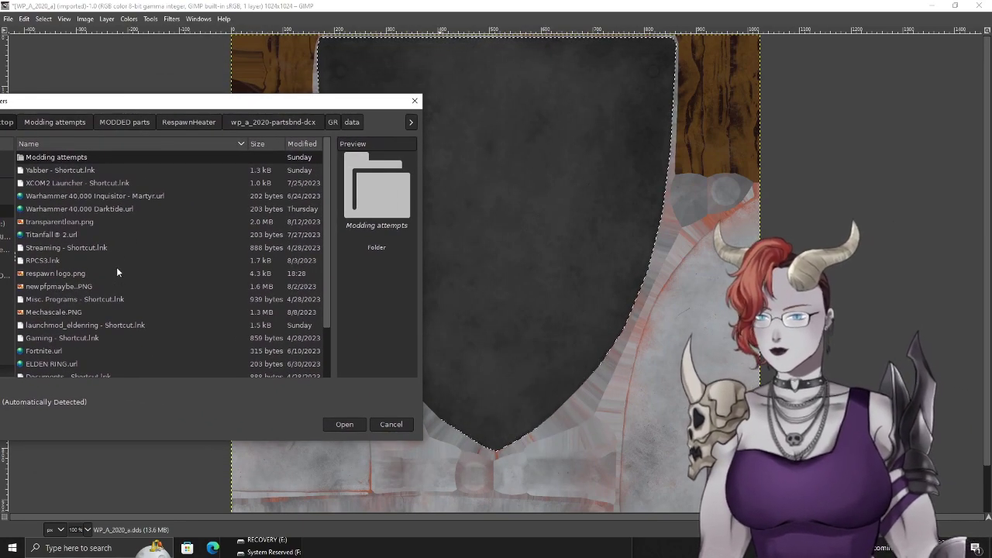
{"action": "scroll", "coordinate": [122, 247], "scroll_direction": "down", "scroll_amount": 3}
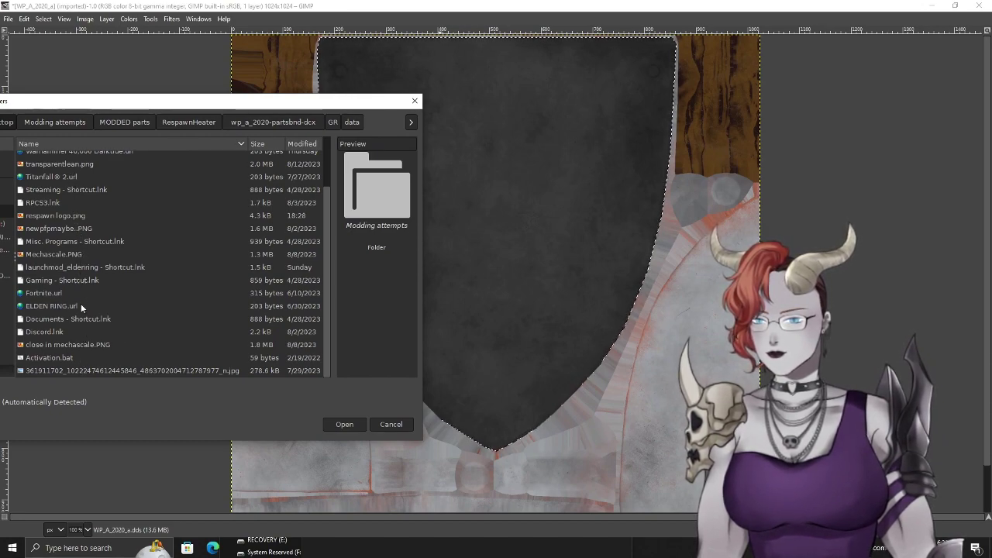
{"action": "scroll", "coordinate": [78, 334], "scroll_direction": "up", "scroll_amount": 2}
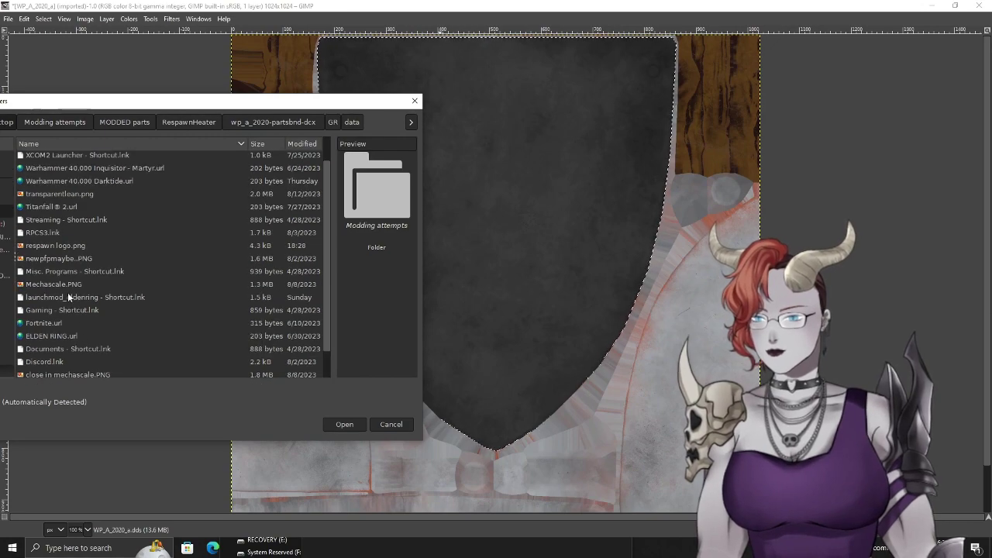
{"action": "left_click", "coordinate": [75, 248]}
{"action": "left_click", "coordinate": [342, 423]}
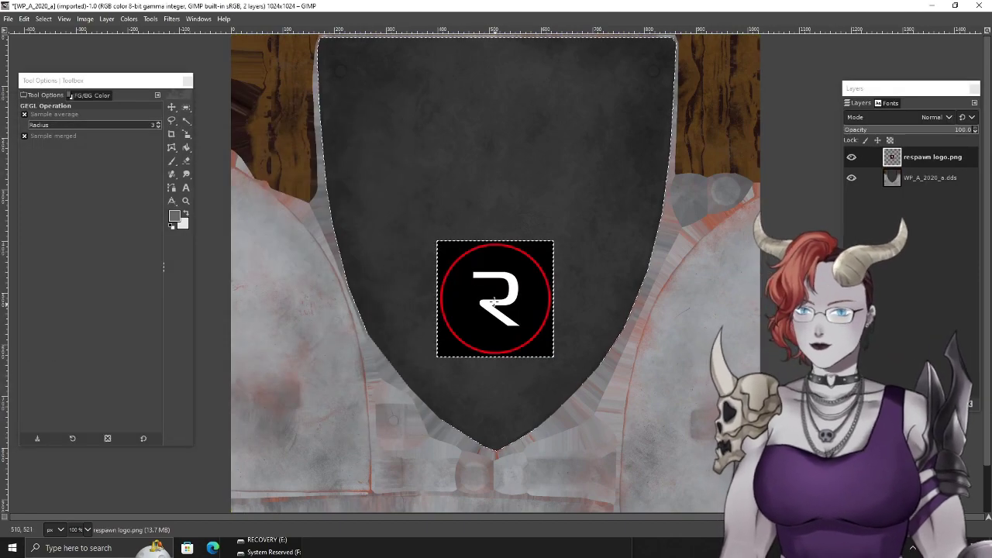
Move the logo layer up to the middle of the dark shield face.
{"action": "key", "text": "m"}
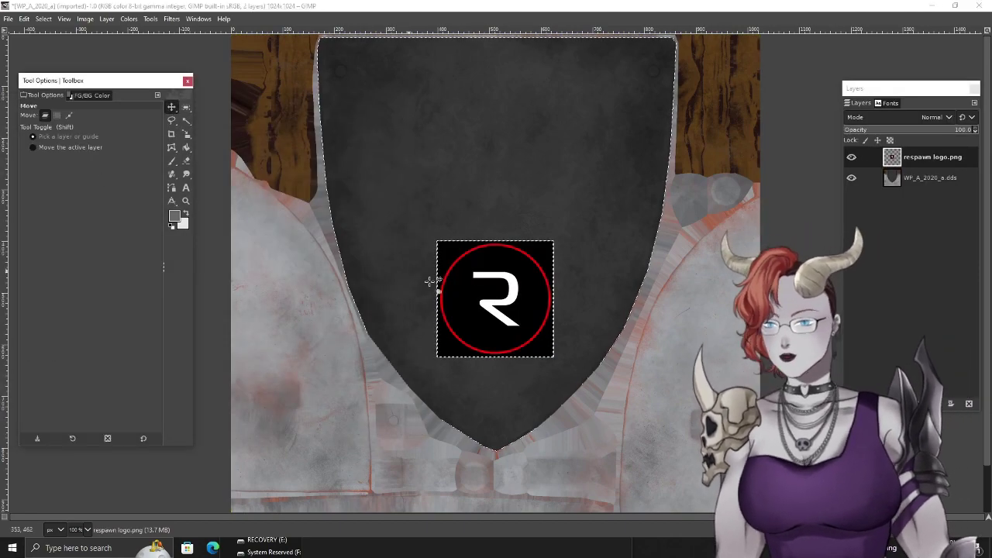
{"action": "left_click_drag", "start_coordinate": [496, 298], "coordinate": [484, 193]}
{"action": "scroll", "coordinate": [490, 203], "scroll_direction": "up", "scroll_amount": 1}
{"action": "left_click_drag", "start_coordinate": [440, 167], "coordinate": [447, 184]}
Try to erase the black area outside the logo's red ring with the Eraser and the 2. Hardness 100 brush.
{"action": "left_click", "coordinate": [186, 161]}
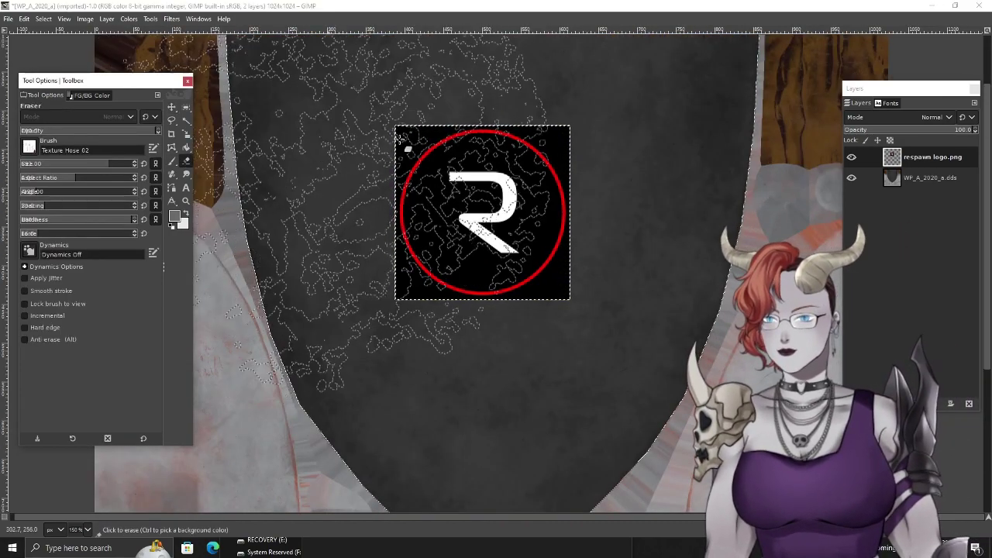
{"action": "left_click", "coordinate": [28, 146]}
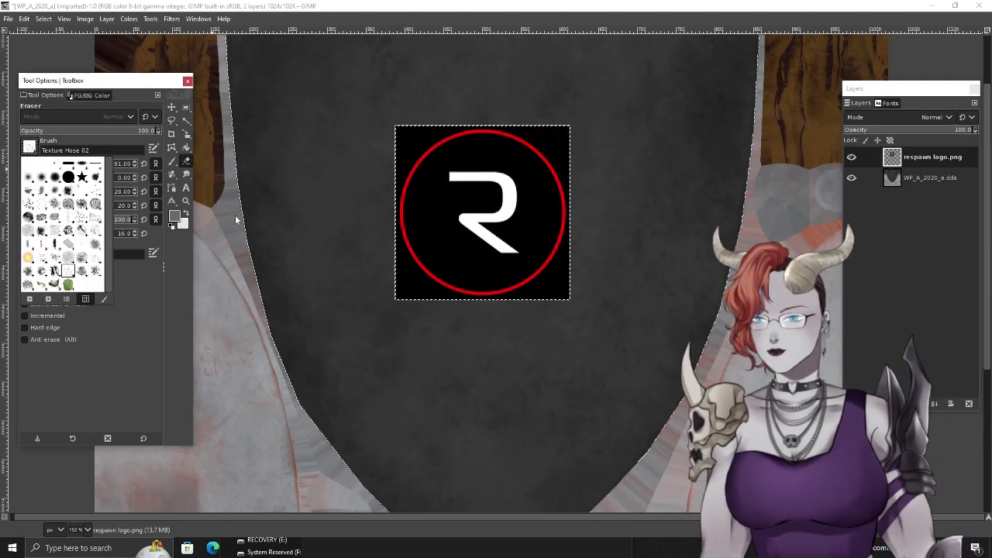
{"action": "left_click", "coordinate": [66, 177]}
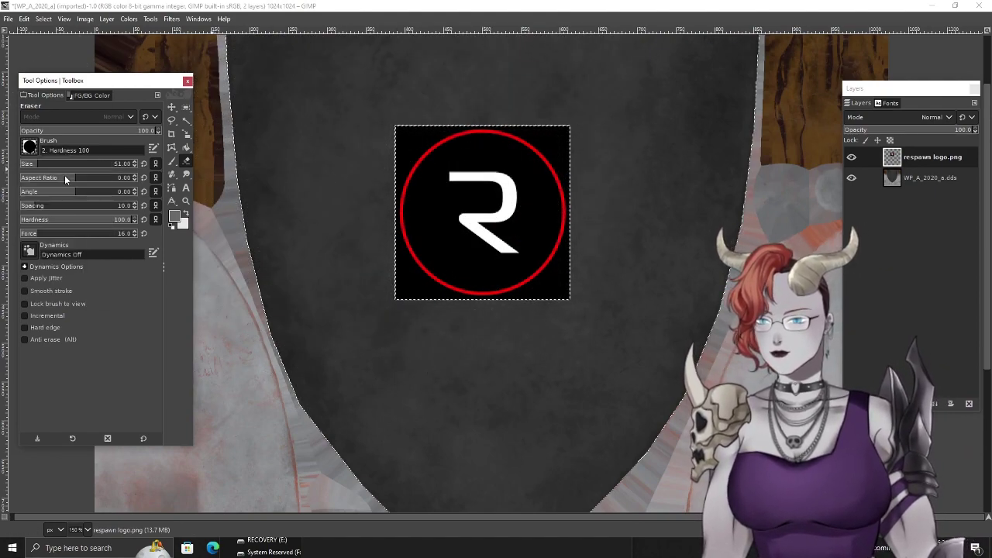
{"action": "mouse_move", "coordinate": [400, 133]}
{"action": "left_mouse_down"}
{"action": "mouse_move", "coordinate": [398, 124]}
{"action": "mouse_move", "coordinate": [403, 140]}
{"action": "mouse_move", "coordinate": [415, 118]}
{"action": "mouse_move", "coordinate": [460, 110]}
{"action": "mouse_move", "coordinate": [412, 137]}
{"action": "mouse_move", "coordinate": [397, 168]}
{"action": "mouse_move", "coordinate": [400, 153]}
{"action": "mouse_move", "coordinate": [383, 173]}
{"action": "mouse_move", "coordinate": [394, 277]}
{"action": "mouse_move", "coordinate": [416, 300]}
{"action": "mouse_move", "coordinate": [443, 303]}
{"action": "mouse_move", "coordinate": [411, 279]}
{"action": "mouse_move", "coordinate": [398, 248]}
{"action": "mouse_move", "coordinate": [442, 299]}
{"action": "mouse_move", "coordinate": [401, 277]}
{"action": "left_mouse_up"}
{"action": "key", "text": "ctrl+z"}
{"action": "mouse_move", "coordinate": [413, 287]}
{"action": "left_mouse_down"}
{"action": "mouse_move", "coordinate": [383, 229]}
{"action": "mouse_move", "coordinate": [381, 180]}
{"action": "mouse_move", "coordinate": [384, 197]}
{"action": "mouse_move", "coordinate": [390, 155]}
{"action": "mouse_move", "coordinate": [443, 116]}
{"action": "mouse_move", "coordinate": [405, 147]}
{"action": "mouse_move", "coordinate": [379, 178]}
{"action": "left_mouse_up"}
{"action": "mouse_move", "coordinate": [555, 144]}
{"action": "left_mouse_down"}
{"action": "mouse_move", "coordinate": [579, 183]}
{"action": "mouse_move", "coordinate": [581, 248]}
{"action": "mouse_move", "coordinate": [550, 299]}
{"action": "mouse_move", "coordinate": [483, 315]}
{"action": "mouse_move", "coordinate": [436, 300]}
{"action": "mouse_move", "coordinate": [515, 309]}
{"action": "mouse_move", "coordinate": [561, 286]}
{"action": "mouse_move", "coordinate": [512, 308]}
{"action": "mouse_move", "coordinate": [548, 291]}
{"action": "mouse_move", "coordinate": [598, 191]}
{"action": "left_mouse_up"}
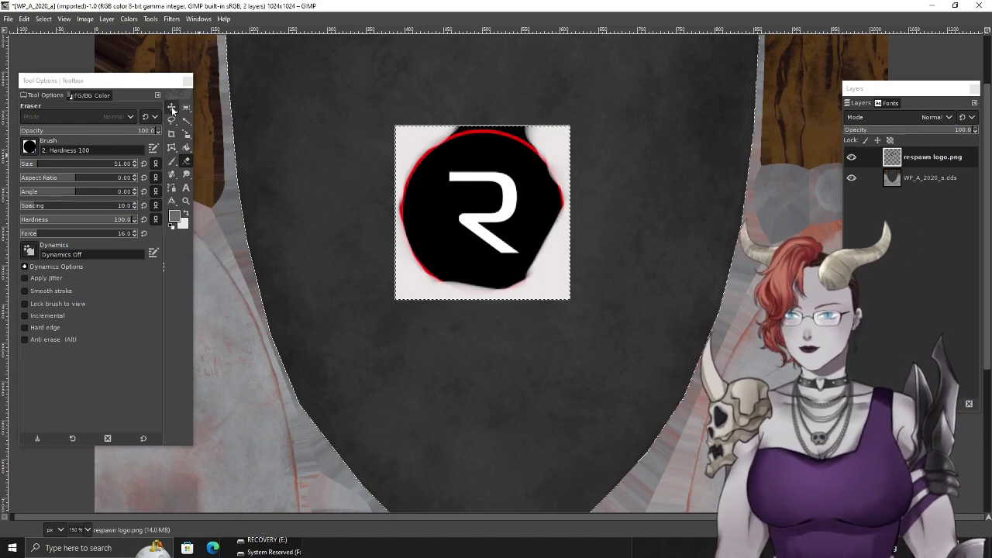
Undo the eraser strokes around the logo.
{"action": "key", "text": "m"}
{"action": "key", "text": "ctrl+z"}
{"action": "key", "text": "ctrl+z"}
{"action": "key", "text": "ctrl+z"}
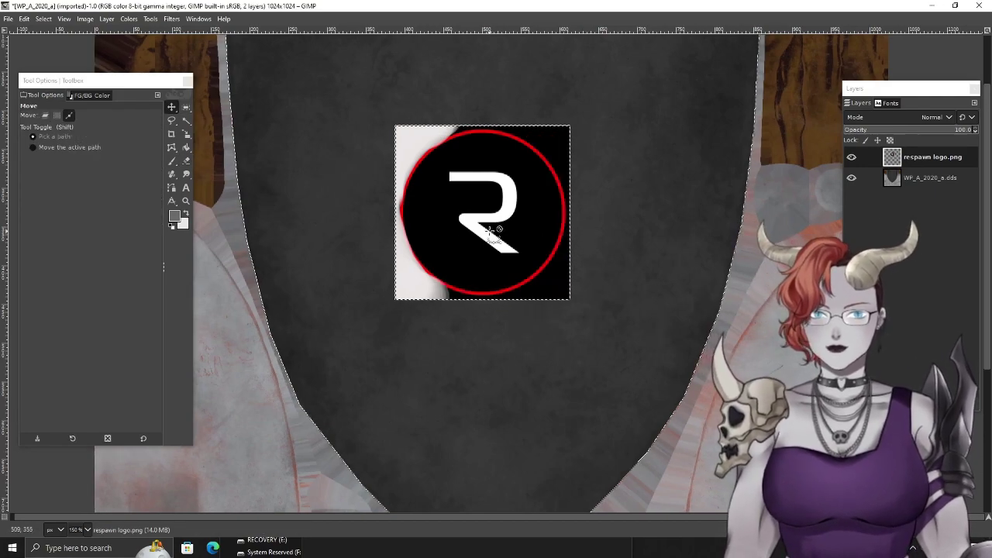
Outline the logo with the Free Select tool, tracing the outer edge of its red ring all the way round.
{"action": "left_click", "coordinate": [171, 121]}
{"action": "scroll", "coordinate": [462, 146], "scroll_direction": "up", "scroll_amount": 3}
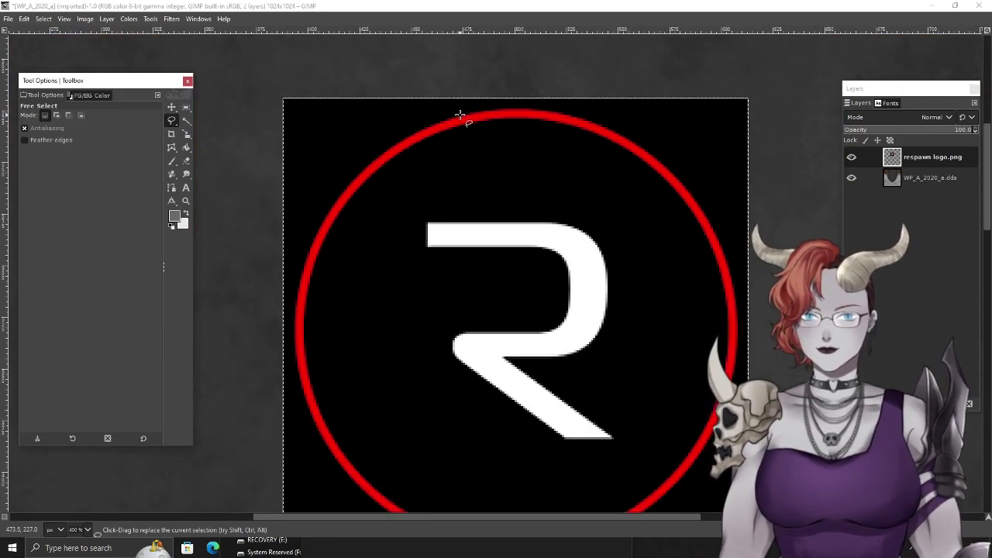
{"action": "left_click", "coordinate": [459, 115]}
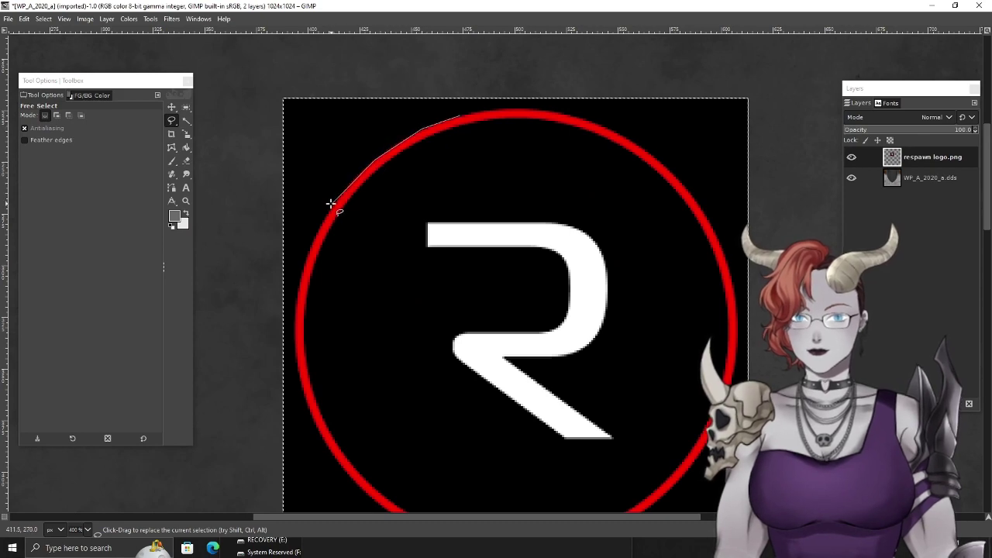
{"action": "left_click", "coordinate": [313, 237]}
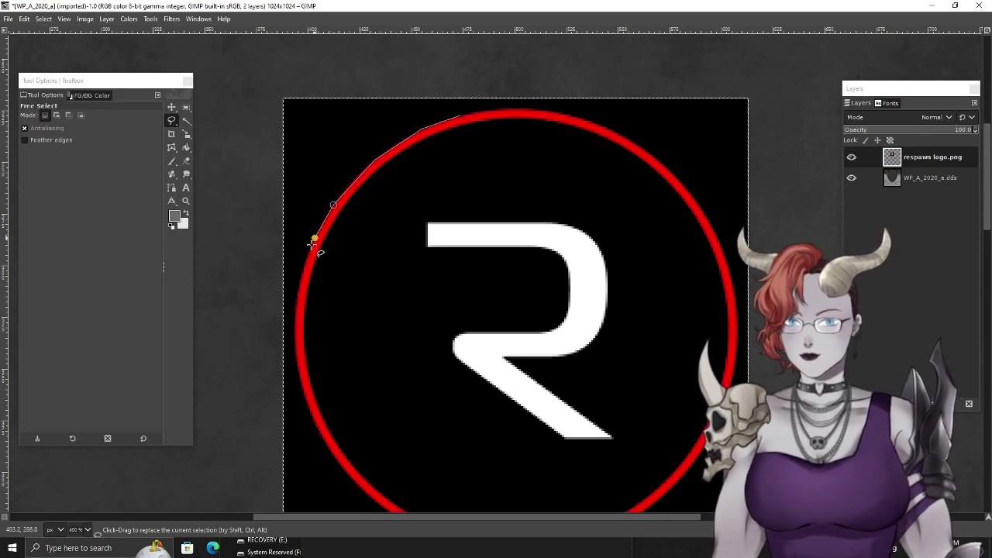
{"action": "scroll", "coordinate": [308, 304], "scroll_direction": "down", "scroll_amount": 3}
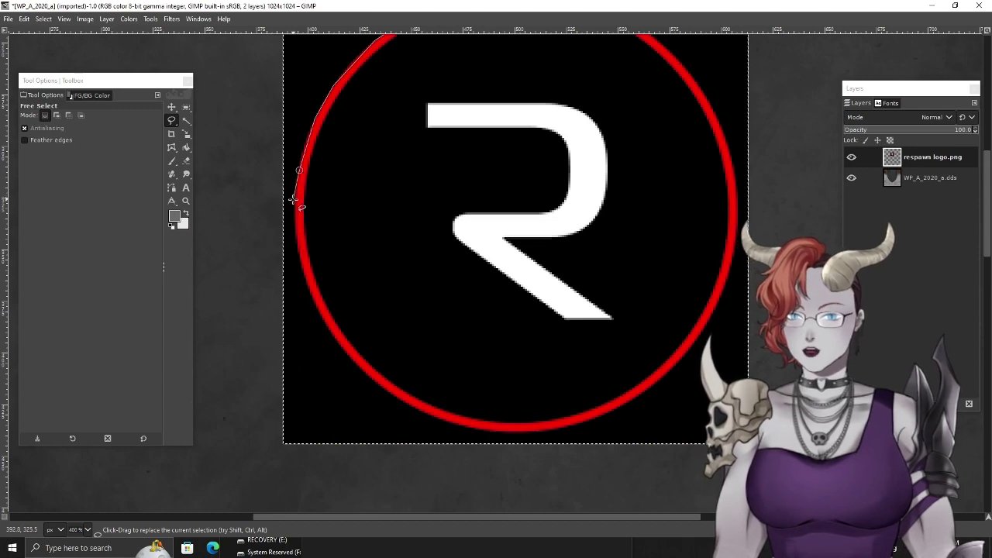
{"action": "left_click_drag", "start_coordinate": [297, 256], "coordinate": [330, 329]}
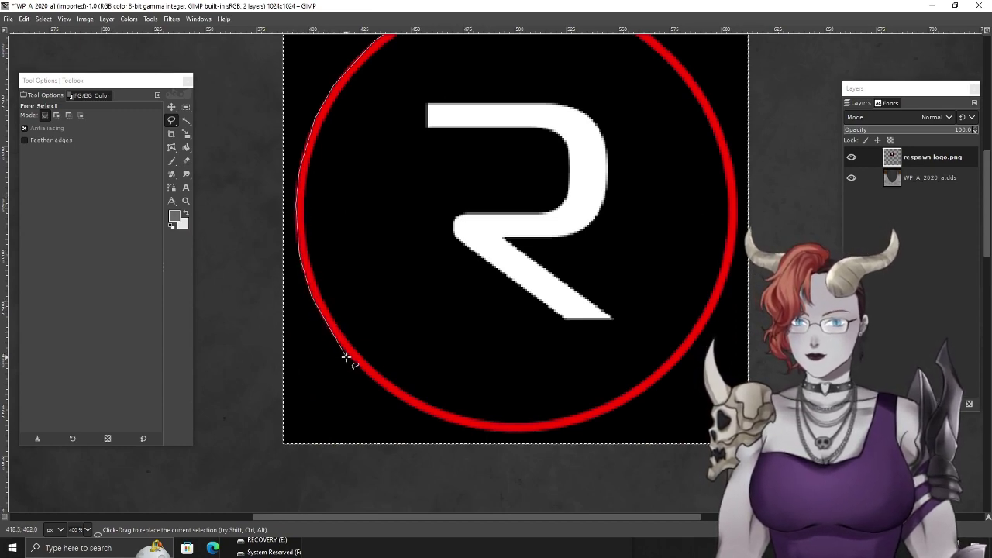
{"action": "left_click_drag", "start_coordinate": [346, 355], "coordinate": [380, 388]}
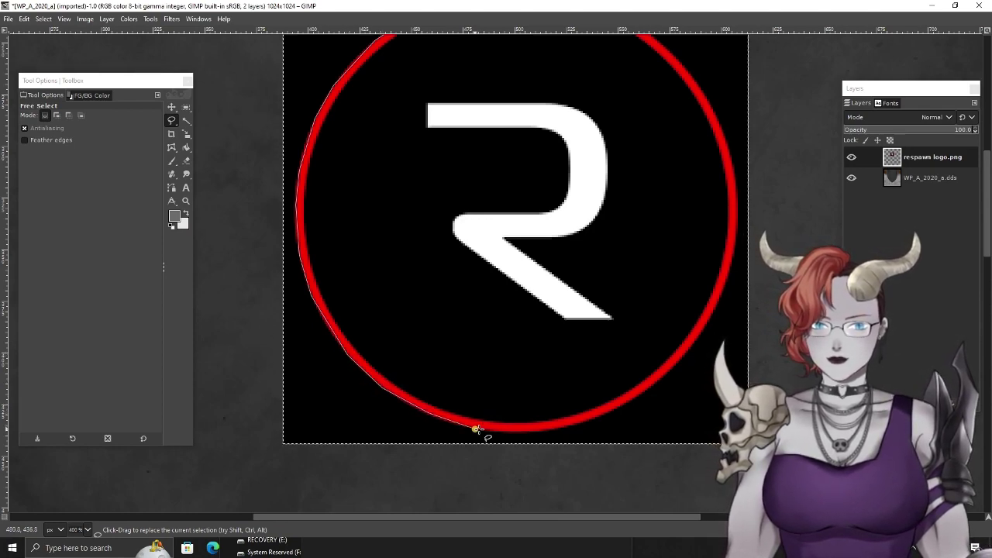
{"action": "mouse_move", "coordinate": [586, 421]}
{"action": "left_mouse_down"}
{"action": "mouse_move", "coordinate": [637, 399]}
{"action": "mouse_move", "coordinate": [686, 355]}
{"action": "left_mouse_up"}
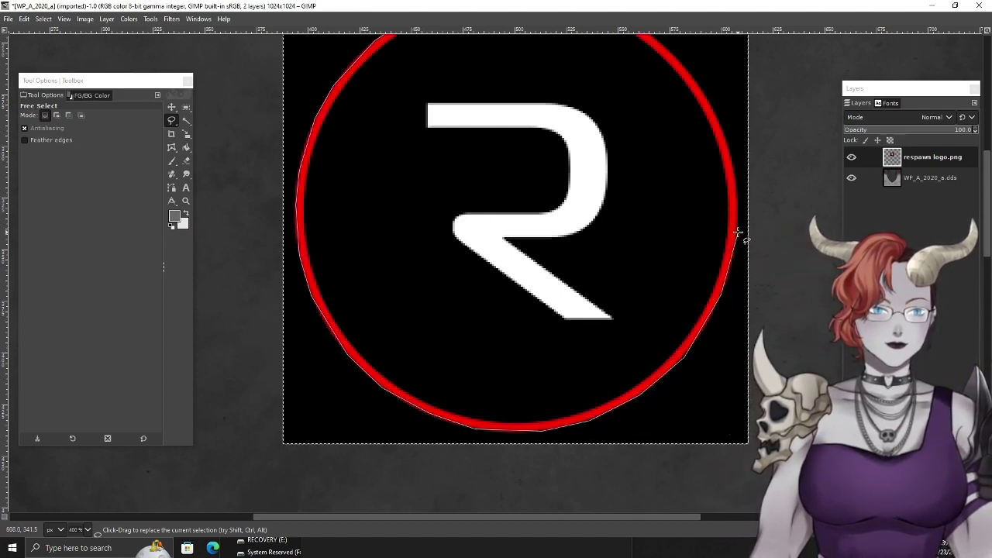
{"action": "left_click_drag", "start_coordinate": [738, 233], "coordinate": [735, 182]}
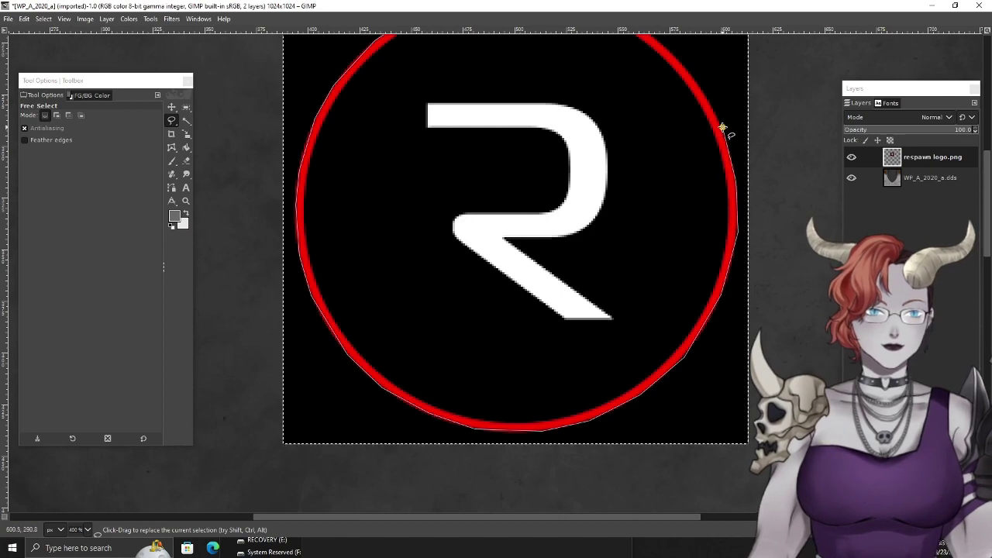
{"action": "scroll", "coordinate": [722, 127], "scroll_direction": "up", "scroll_amount": 3}
{"action": "mouse_move", "coordinate": [722, 126]}
{"action": "left_mouse_down"}
{"action": "mouse_move", "coordinate": [717, 182]}
{"action": "mouse_move", "coordinate": [701, 191]}
{"action": "mouse_move", "coordinate": [580, 111]}
{"action": "mouse_move", "coordinate": [590, 124]}
{"action": "mouse_move", "coordinate": [542, 104]}
{"action": "mouse_move", "coordinate": [462, 115]}
{"action": "left_mouse_up"}
Cut the selected round logo to the clipboard and delete the leftover respawn logo.png layer.
{"action": "key", "text": "ctrl+x"}
{"action": "scroll", "coordinate": [620, 225], "scroll_direction": "down", "scroll_amount": 5}
{"action": "scroll", "coordinate": [614, 224], "scroll_direction": "down", "scroll_amount": 2}
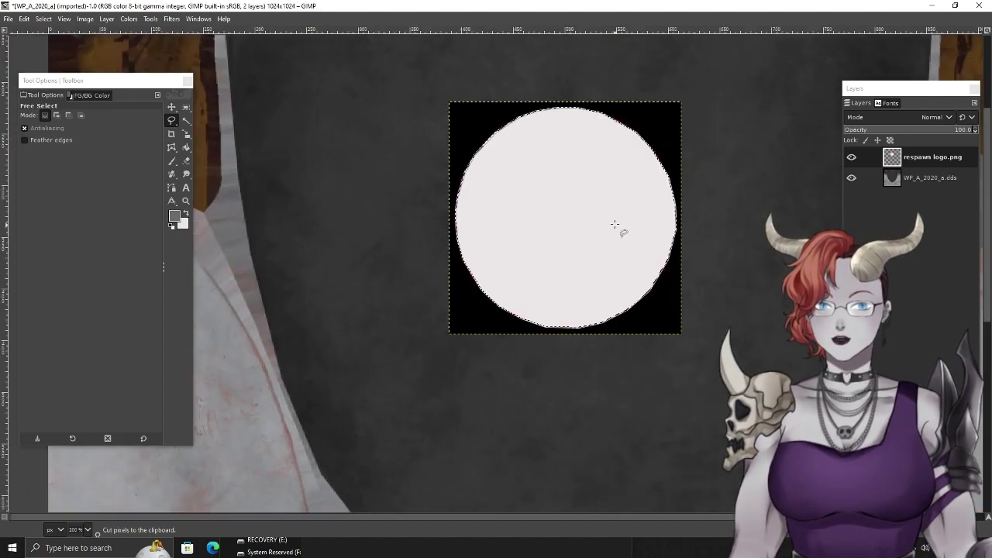
{"action": "left_click", "coordinate": [929, 87]}
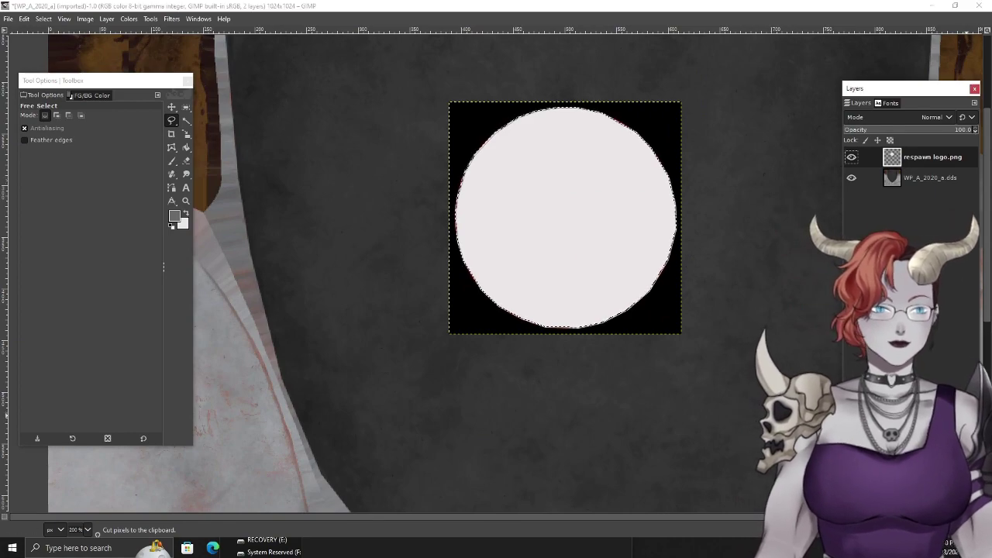
{"action": "key", "text": "Delete"}
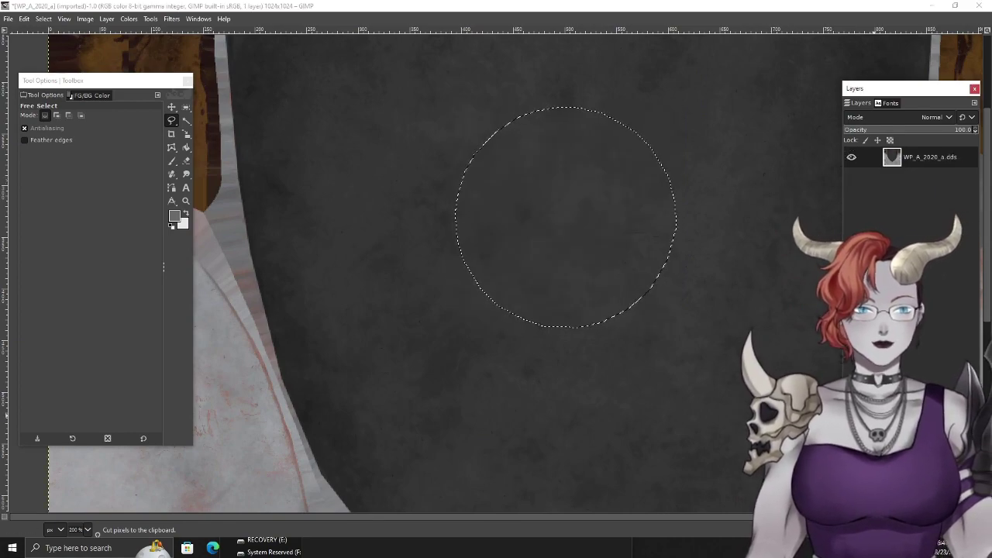
Paste the round logo as its own layer above the shield texture and delete the extra empty layer.
{"action": "key", "text": "ctrl+shift+n"}
{"action": "key", "text": "Return"}
{"action": "key", "text": "ctrl+v"}
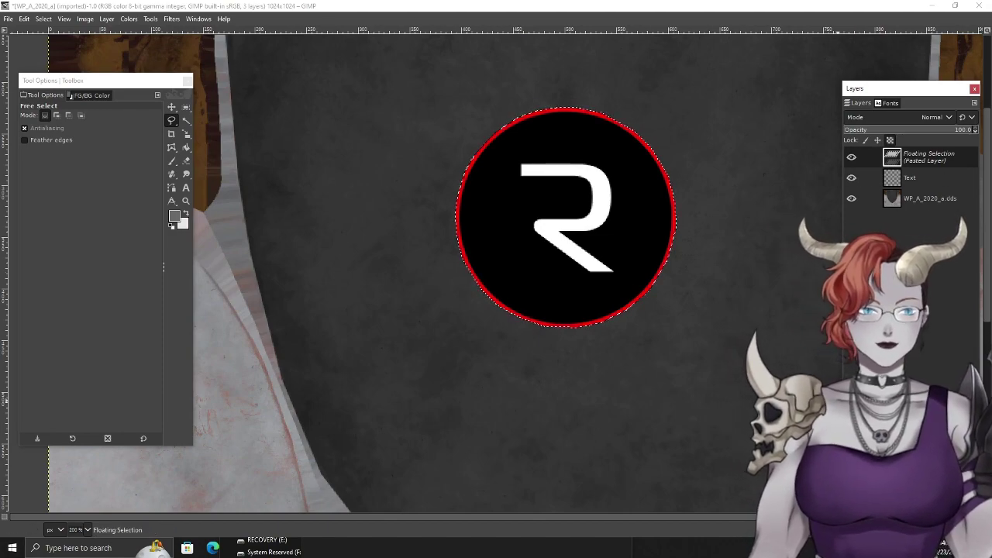
{"action": "key", "text": "ctrl+shift+n"}
{"action": "left_click", "coordinate": [909, 178]}
{"action": "key", "text": "Delete"}
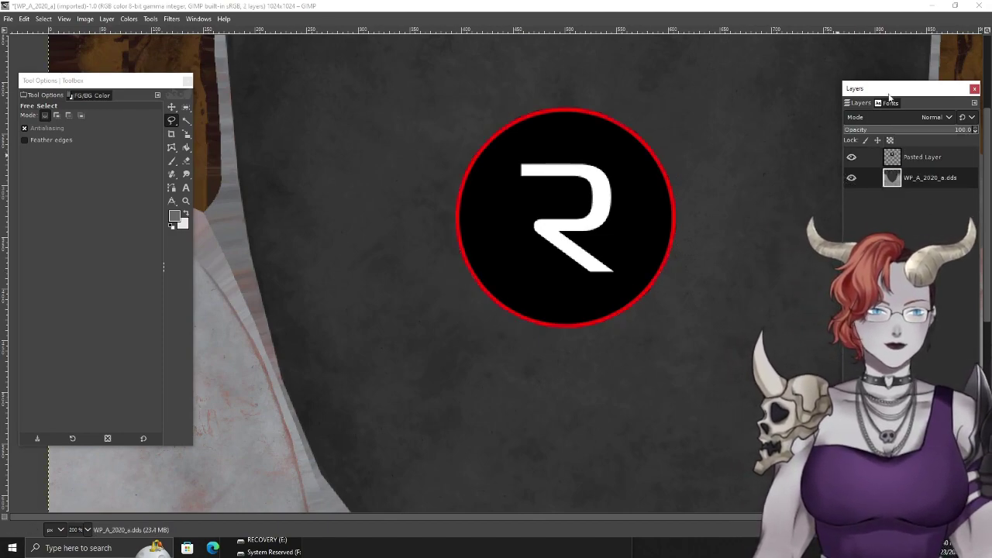
Scale the pasted logo layer to about 418 × 418 pixels and center it across the upper part of the shield face.
{"action": "left_click_drag", "start_coordinate": [890, 97], "coordinate": [140, 141]}
{"action": "scroll", "coordinate": [483, 179], "scroll_direction": "down", "scroll_amount": 2}
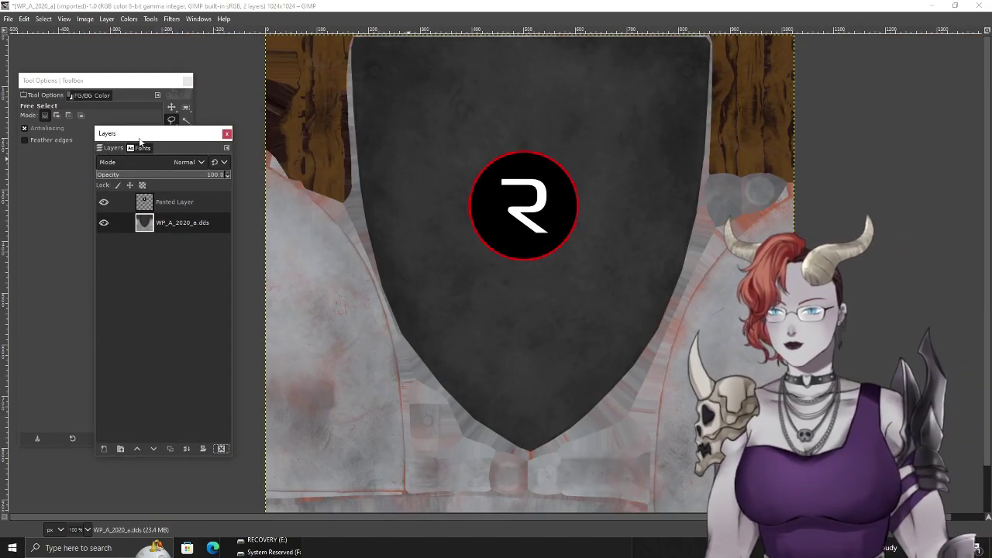
{"action": "left_click", "coordinate": [133, 79]}
{"action": "left_click", "coordinate": [171, 107]}
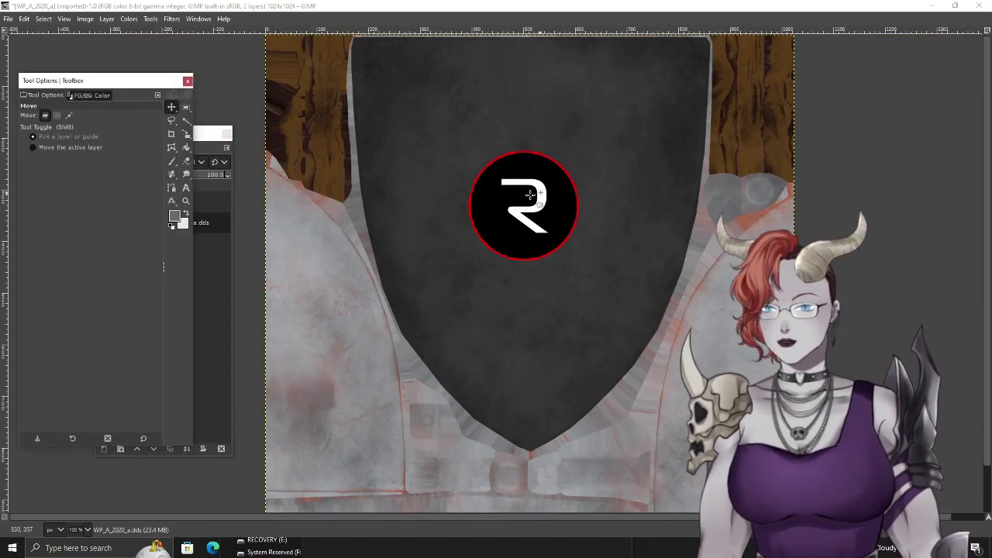
{"action": "key", "text": "shift+s"}
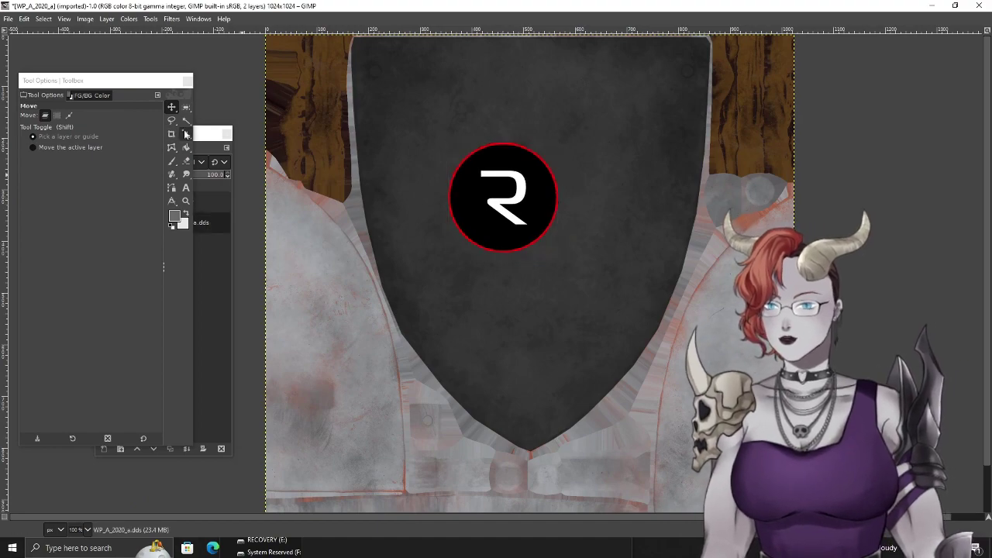
{"action": "left_click", "coordinate": [589, 268]}
{"action": "left_click", "coordinate": [212, 289]}
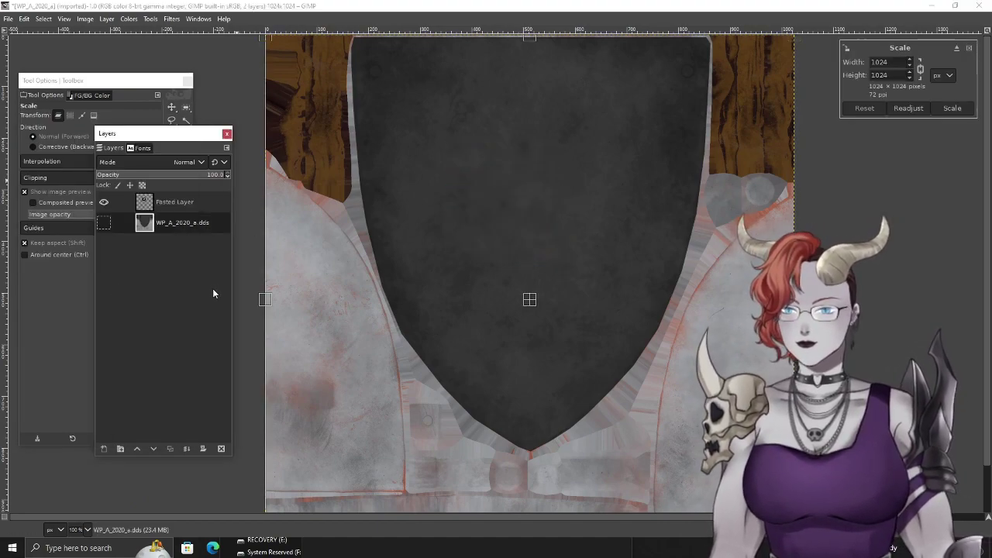
{"action": "left_click", "coordinate": [193, 204]}
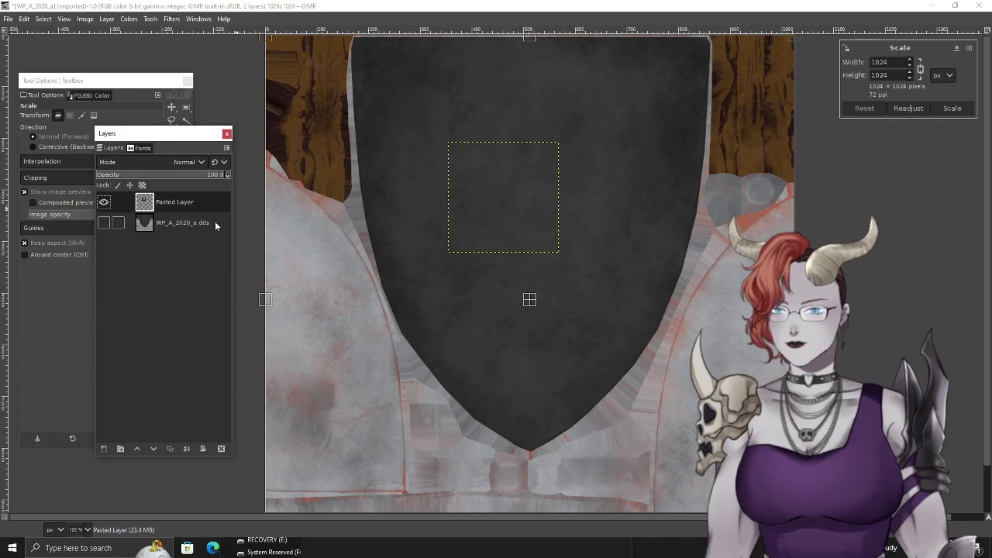
{"action": "left_click", "coordinate": [532, 224]}
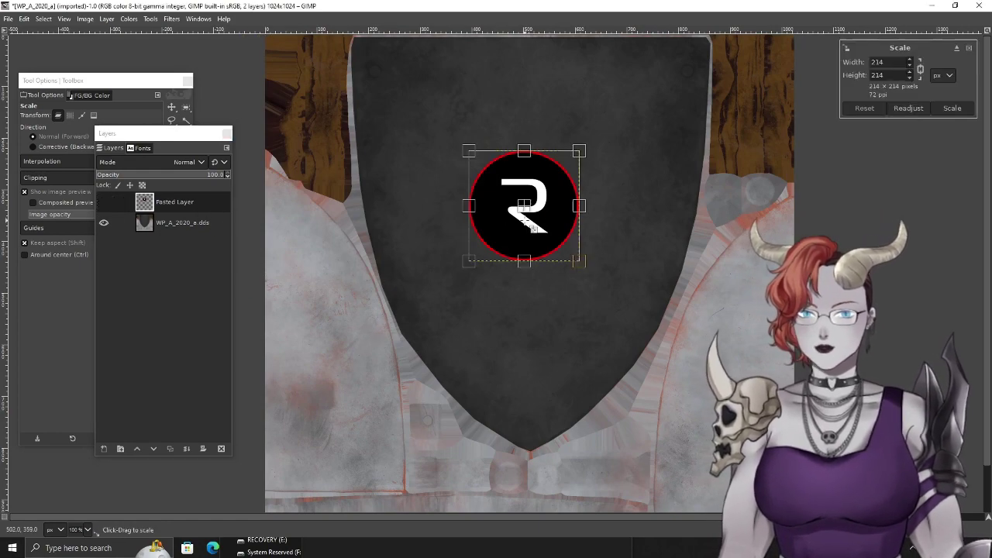
{"action": "left_click_drag", "start_coordinate": [578, 269], "coordinate": [659, 388]}
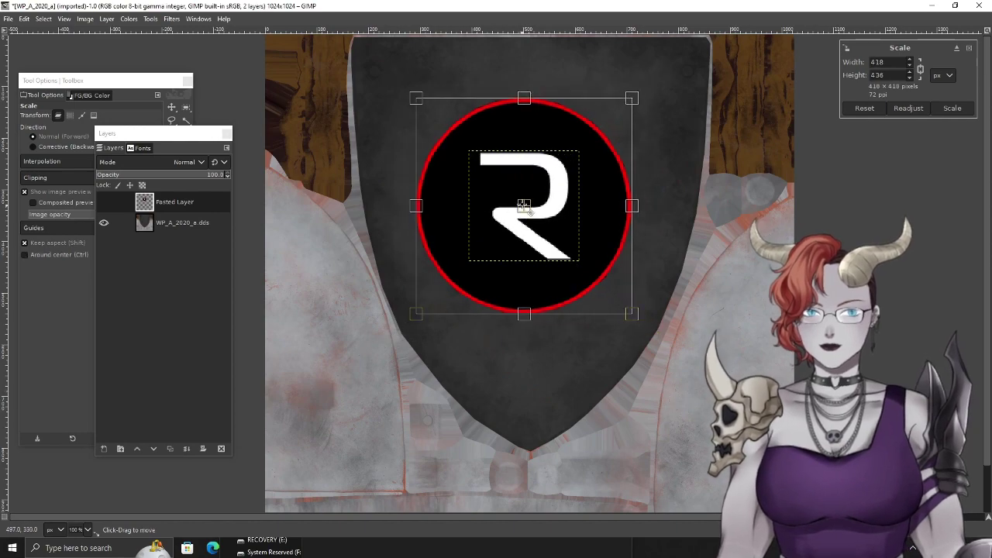
{"action": "left_click_drag", "start_coordinate": [524, 204], "coordinate": [530, 194]}
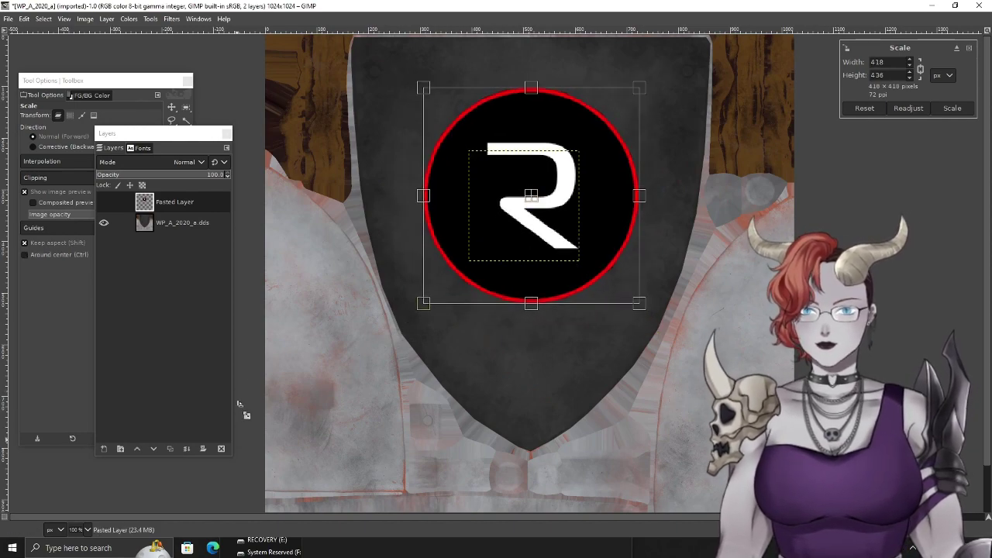
{"action": "key", "text": "Return"}
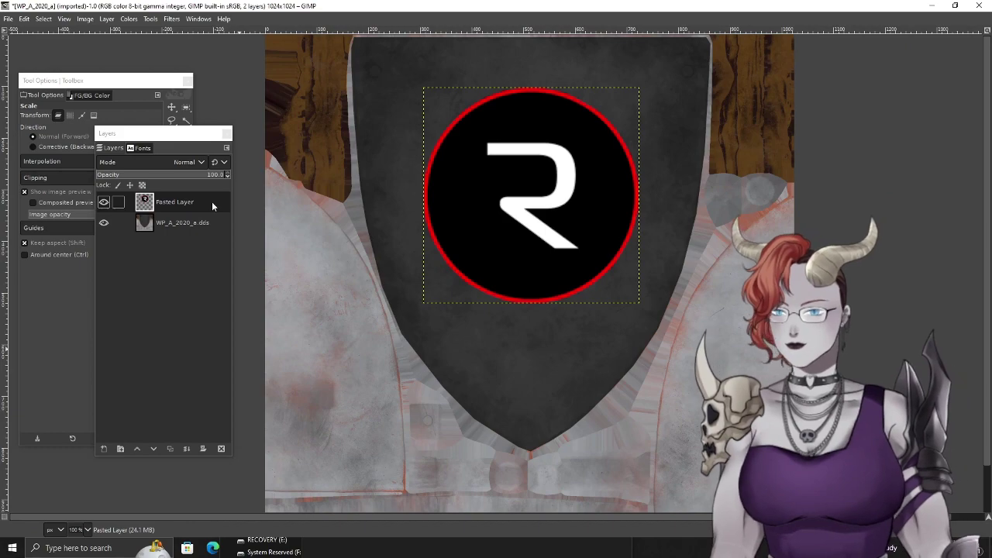
Merge the pasted logo layer down into the shield texture and flatten the image.
{"action": "left_click", "coordinate": [186, 449]}
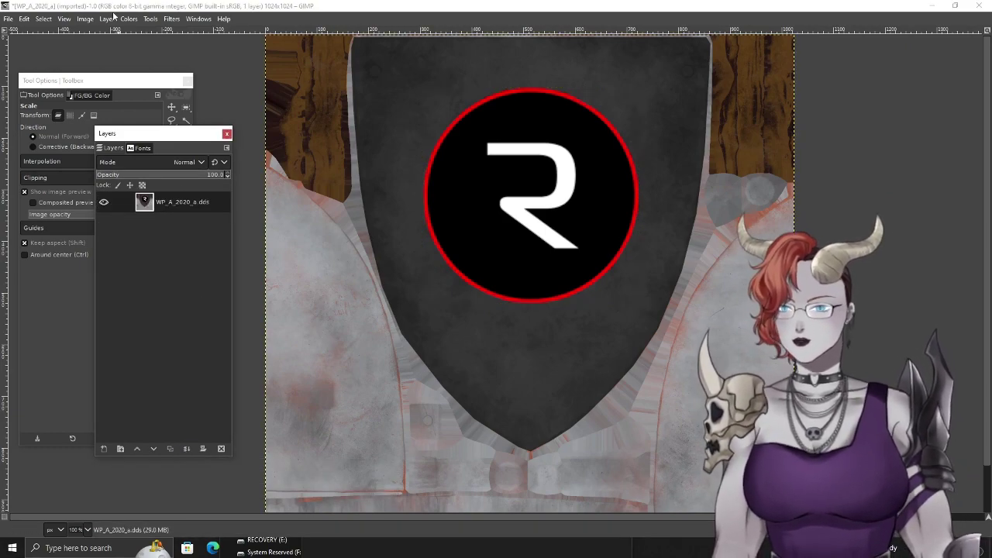
{"action": "left_click", "coordinate": [85, 19]}
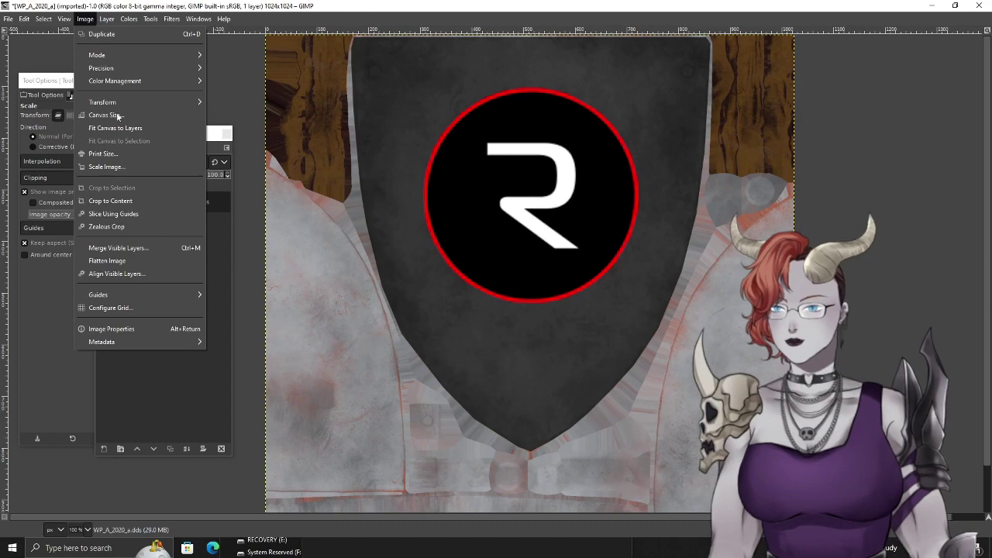
{"action": "left_click", "coordinate": [143, 262]}
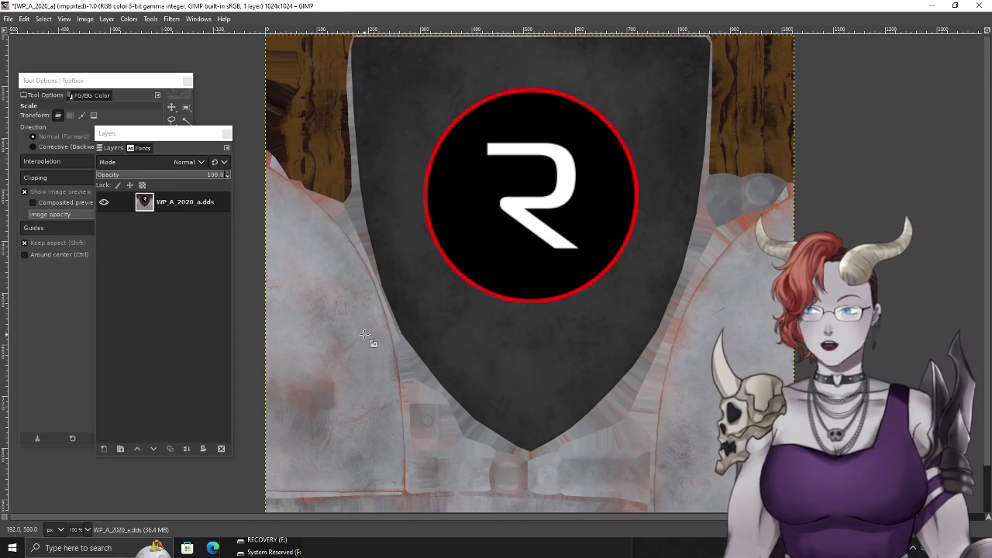
Export the texture over the existing WP_A_2020_a.dds with BC3 / DXT5 compression and generated mipmaps.
{"action": "left_click", "coordinate": [8, 18]}
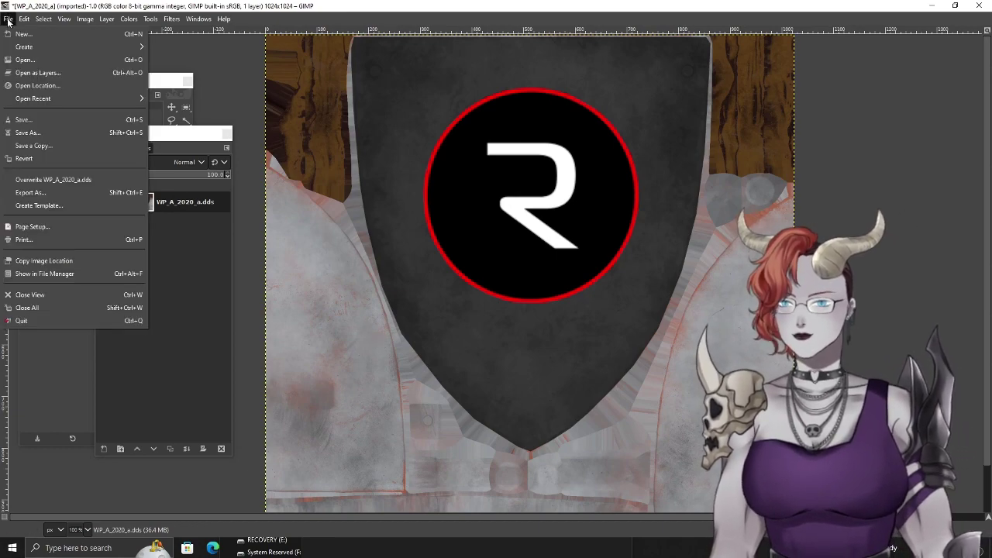
{"action": "left_click", "coordinate": [86, 192]}
{"action": "left_click", "coordinate": [538, 411]}
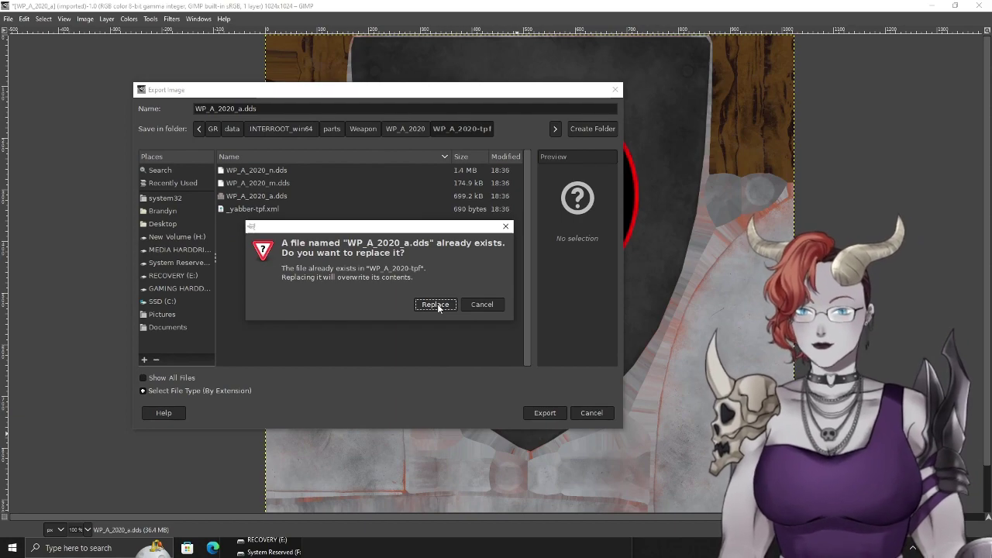
{"action": "left_click", "coordinate": [437, 304]}
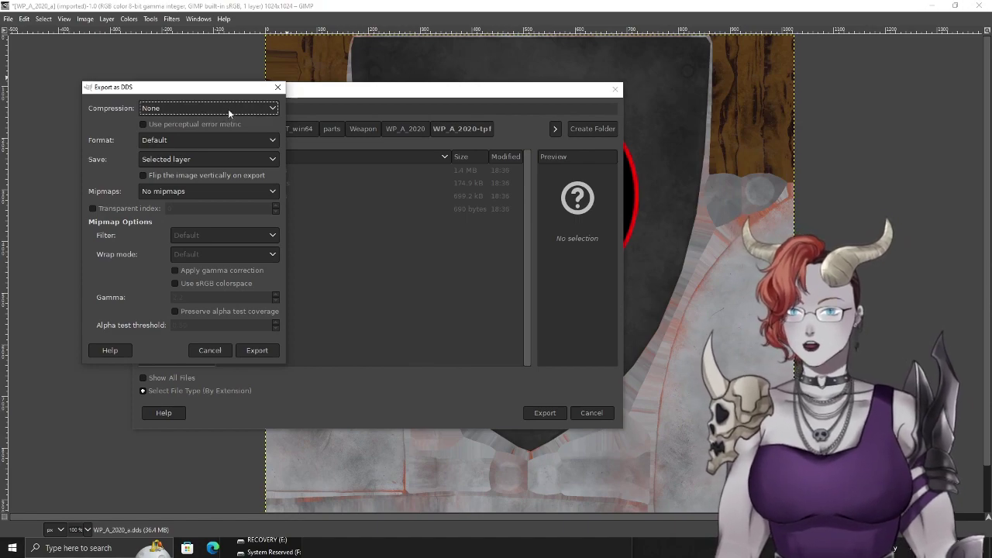
{"action": "left_click", "coordinate": [227, 108]}
{"action": "left_click", "coordinate": [188, 161]}
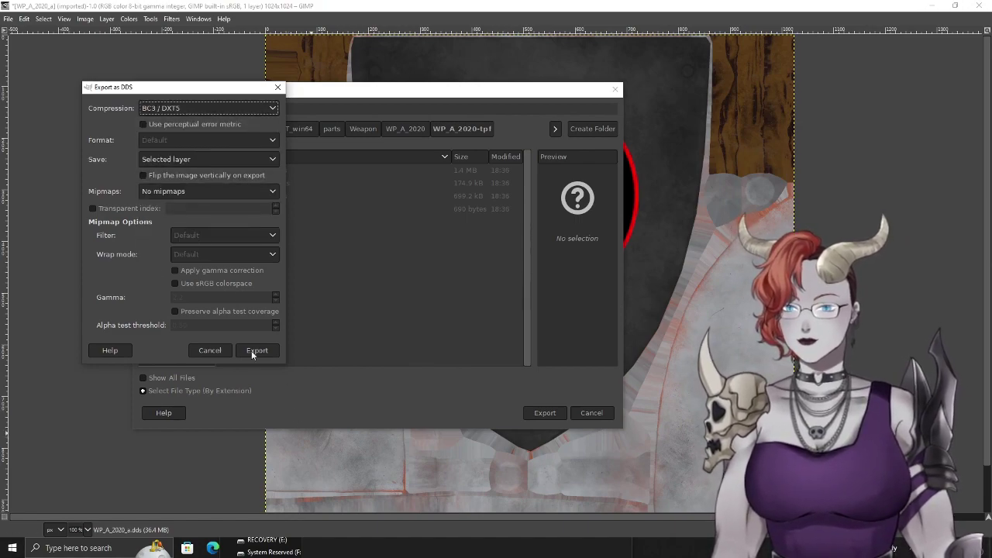
{"action": "left_click", "coordinate": [177, 190]}
{"action": "left_click", "coordinate": [203, 219]}
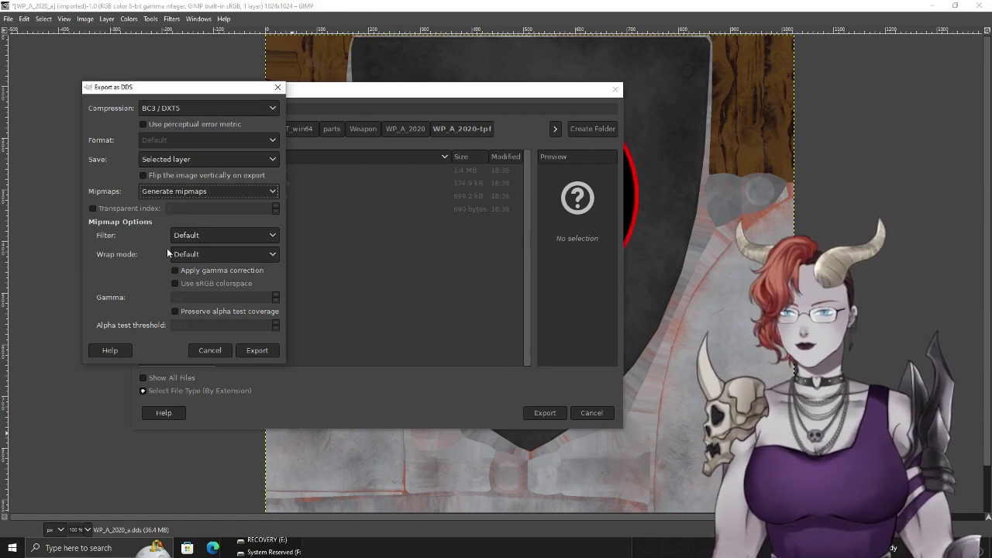
{"action": "left_click", "coordinate": [256, 353]}
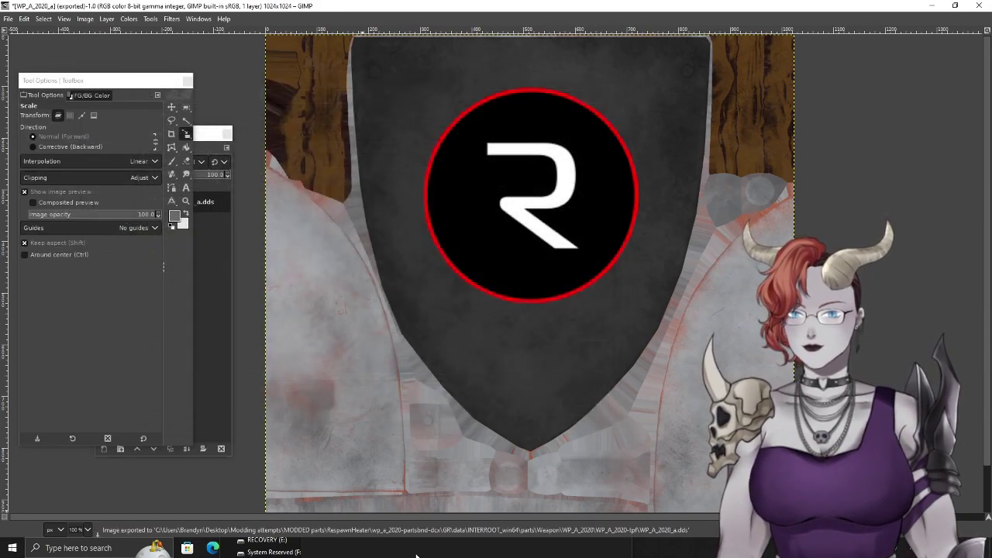
Close the exported image, discarding the unsaved project changes, and quit GIMP.
{"action": "left_click", "coordinate": [978, 6]}
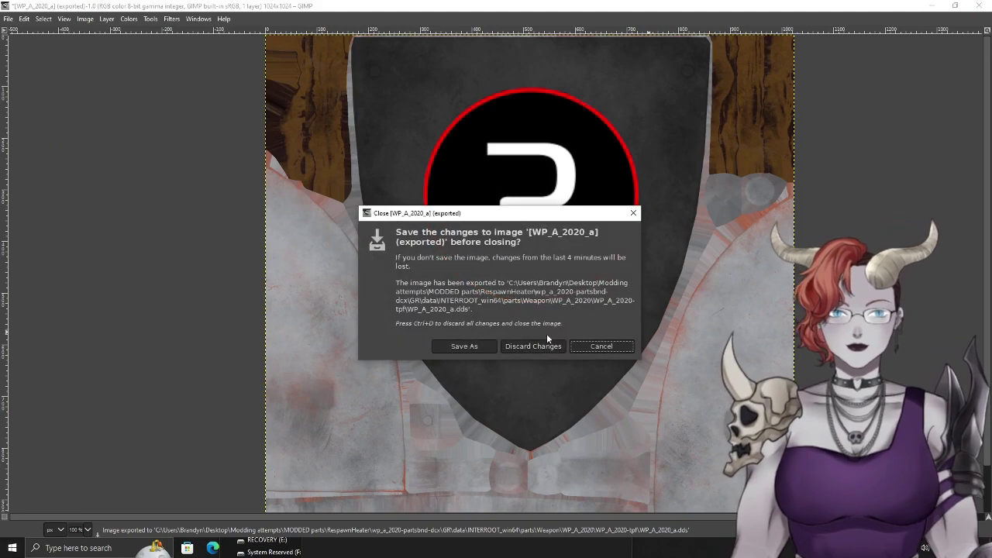
{"action": "left_click", "coordinate": [542, 348]}
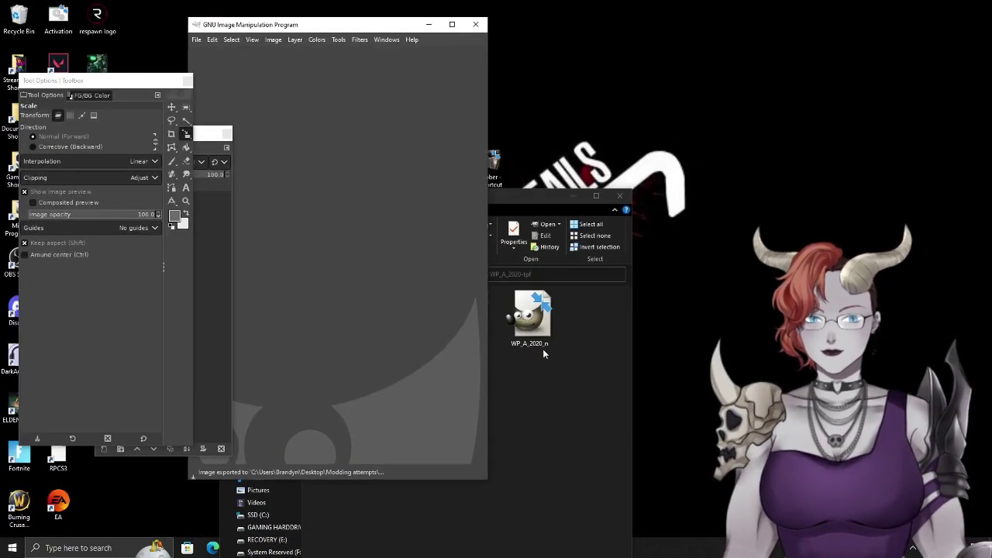
{"action": "left_click", "coordinate": [475, 24]}
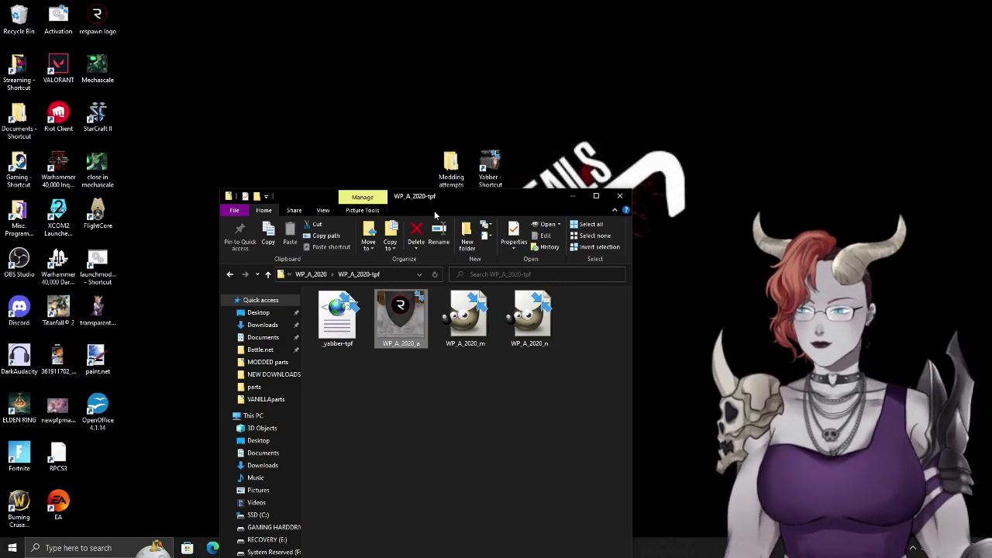
Open the WP_A_2020_a texture from the WP_A_2020-tpf folder in paint.net.
{"action": "left_click_drag", "start_coordinate": [462, 201], "coordinate": [516, 70]}
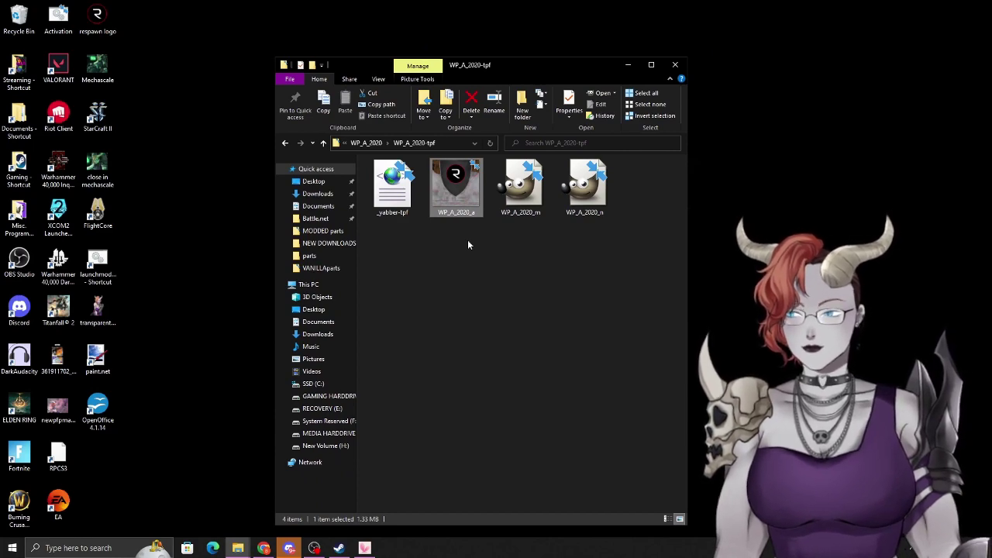
{"action": "right_click", "coordinate": [466, 199]}
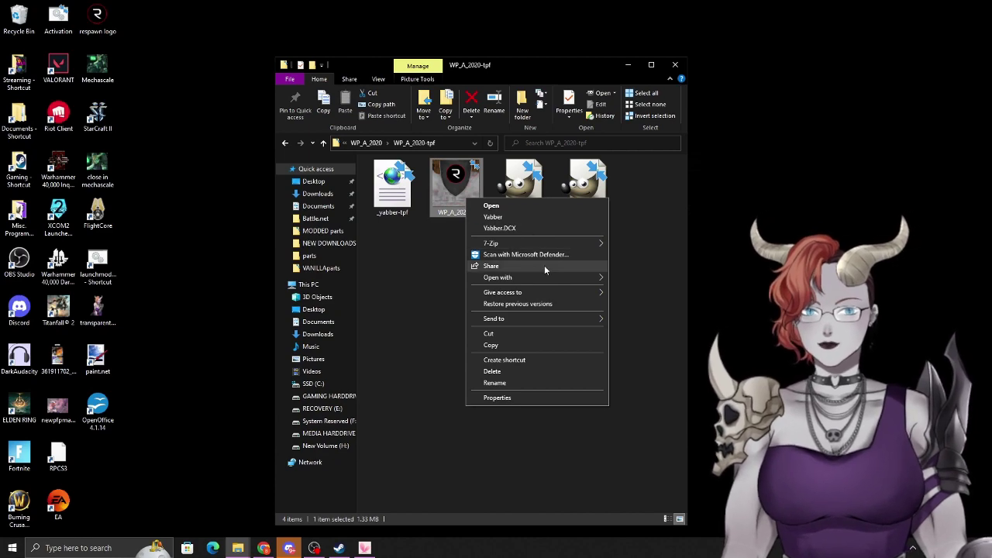
{"action": "left_click", "coordinate": [454, 232]}
{"action": "right_click", "coordinate": [453, 195]}
{"action": "mouse_move", "coordinate": [509, 267]}
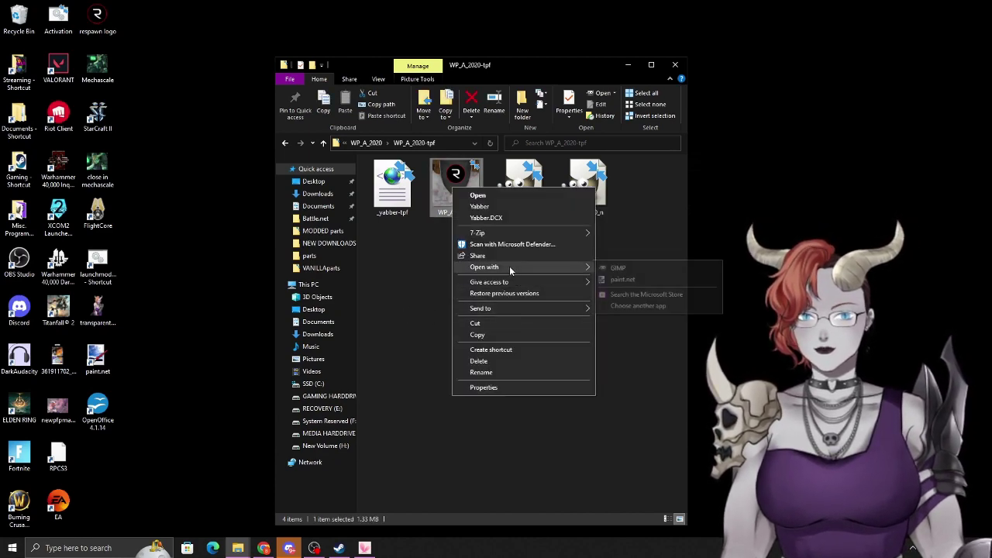
{"action": "left_click", "coordinate": [623, 280]}
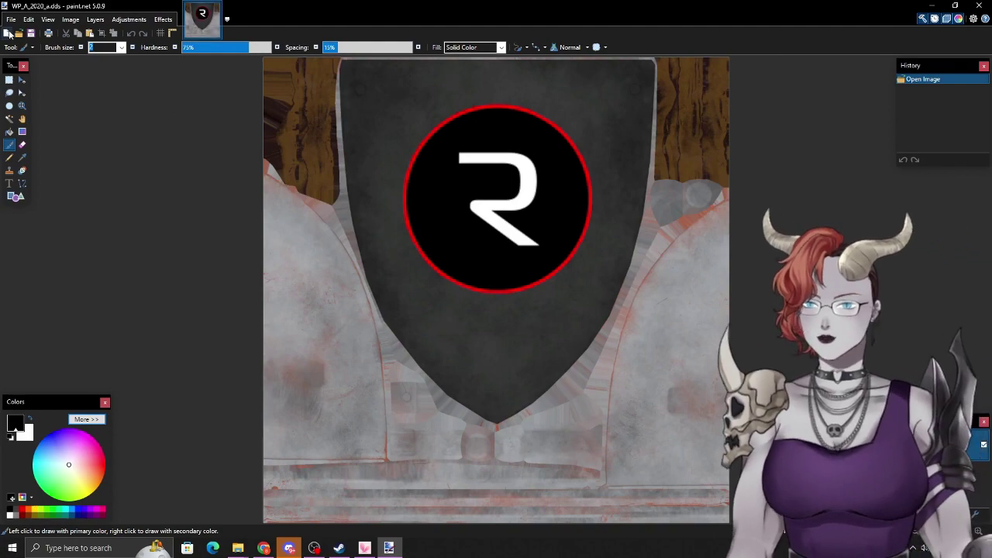
Save the texture over WP_A_2020_a.dds in BC7 (sRGB, DX 11+) format without mip maps and close paint.net.
{"action": "left_click", "coordinate": [11, 19]}
{"action": "left_click", "coordinate": [31, 99]}
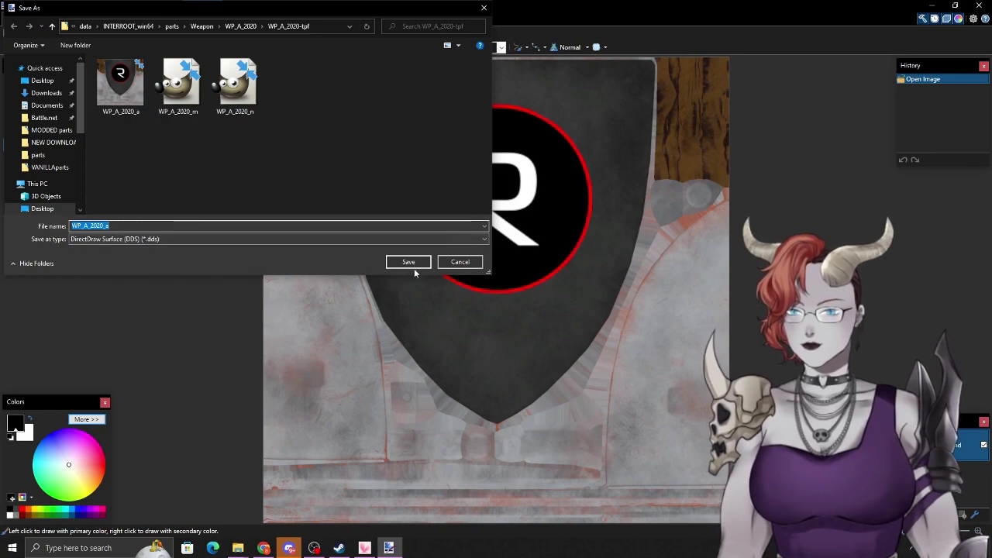
{"action": "left_click", "coordinate": [409, 263]}
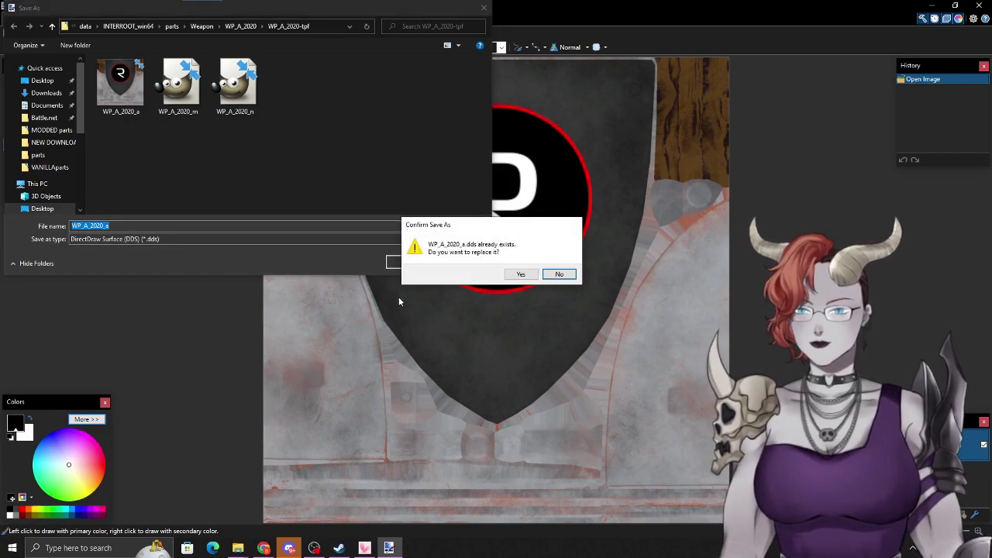
{"action": "left_click", "coordinate": [518, 274]}
{"action": "left_click", "coordinate": [140, 130]}
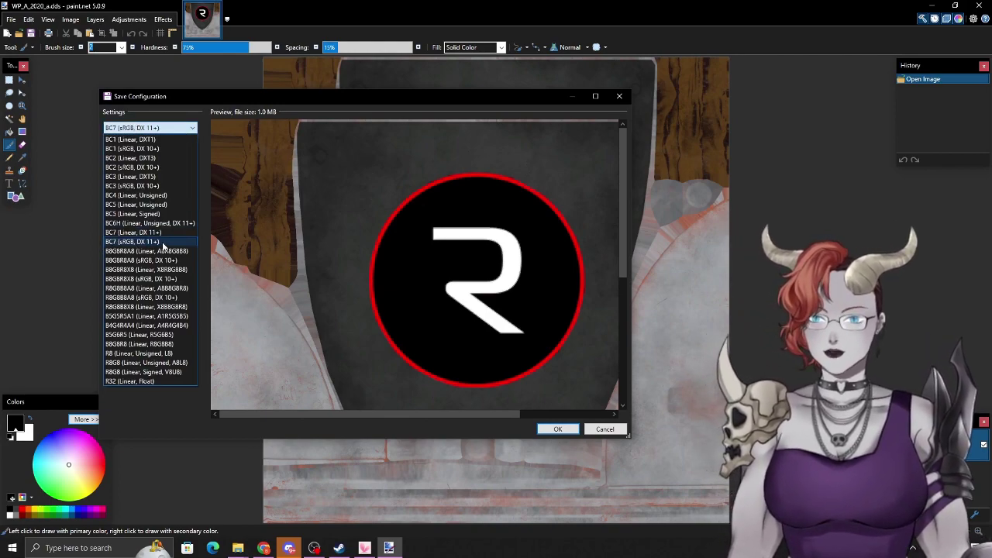
{"action": "left_click", "coordinate": [163, 242]}
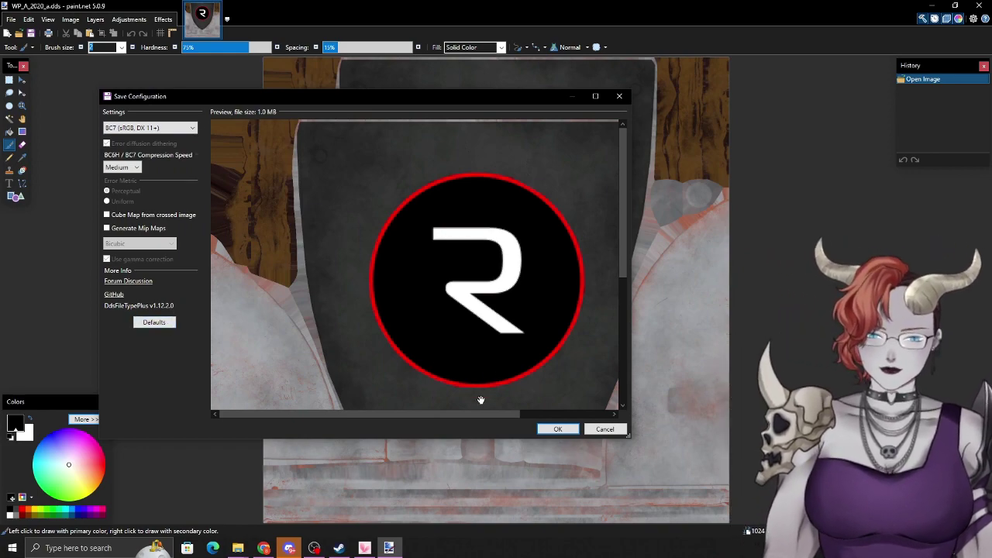
{"action": "left_click", "coordinate": [557, 429]}
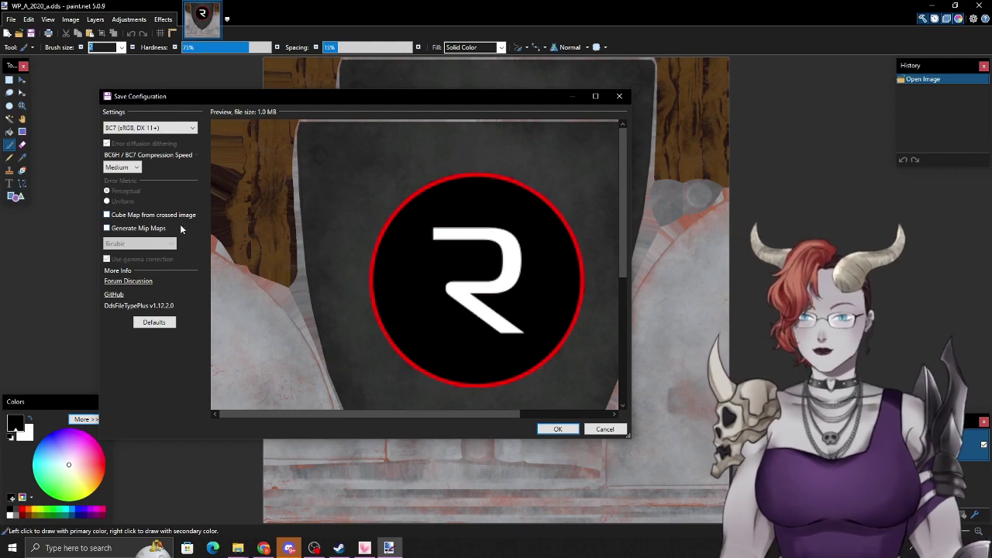
{"action": "left_click", "coordinate": [558, 430]}
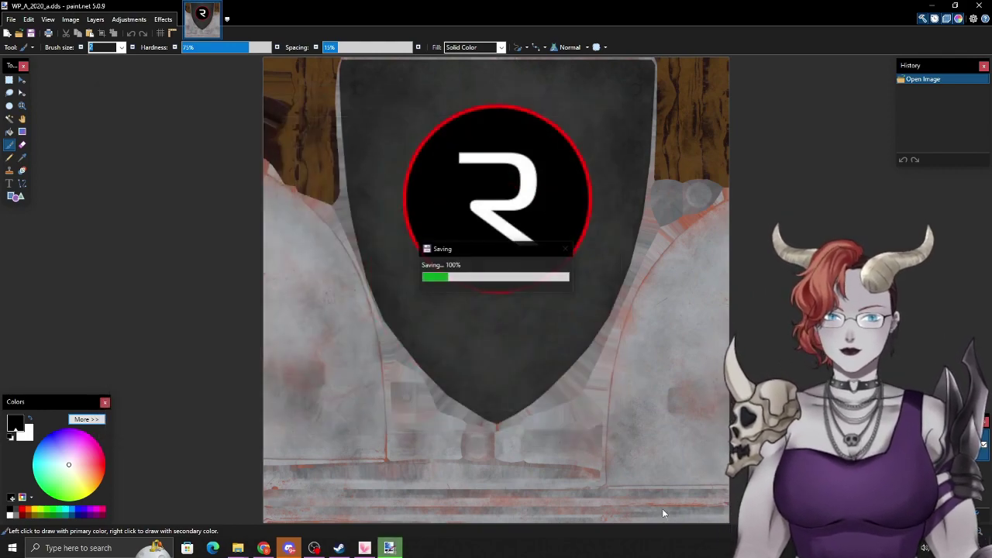
{"action": "left_click", "coordinate": [978, 5]}
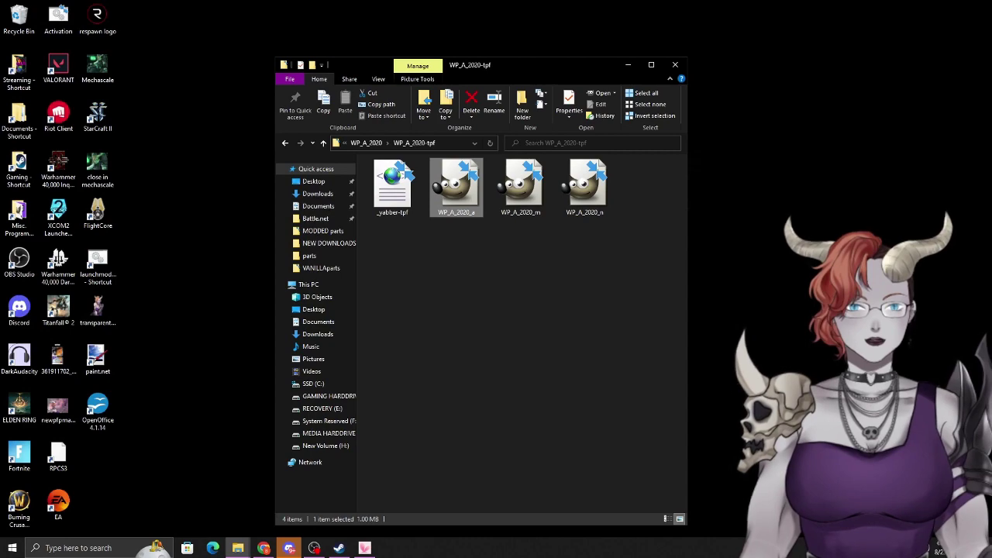
Go back to the WP_A_2020 folder and delete the old WP_A_2020.tpf file.
{"action": "left_click", "coordinate": [284, 143]}
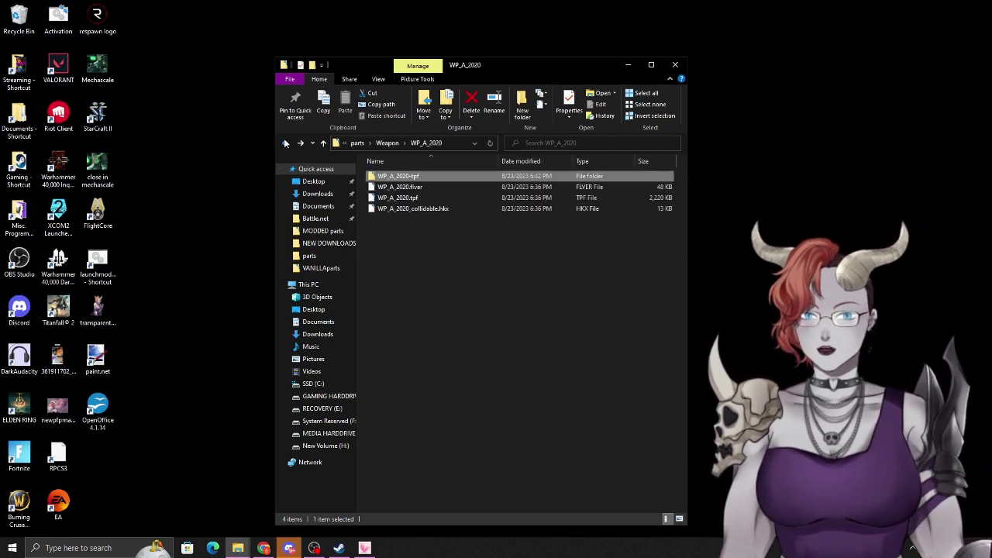
{"action": "left_click", "coordinate": [284, 142]}
{"action": "left_click", "coordinate": [300, 142]}
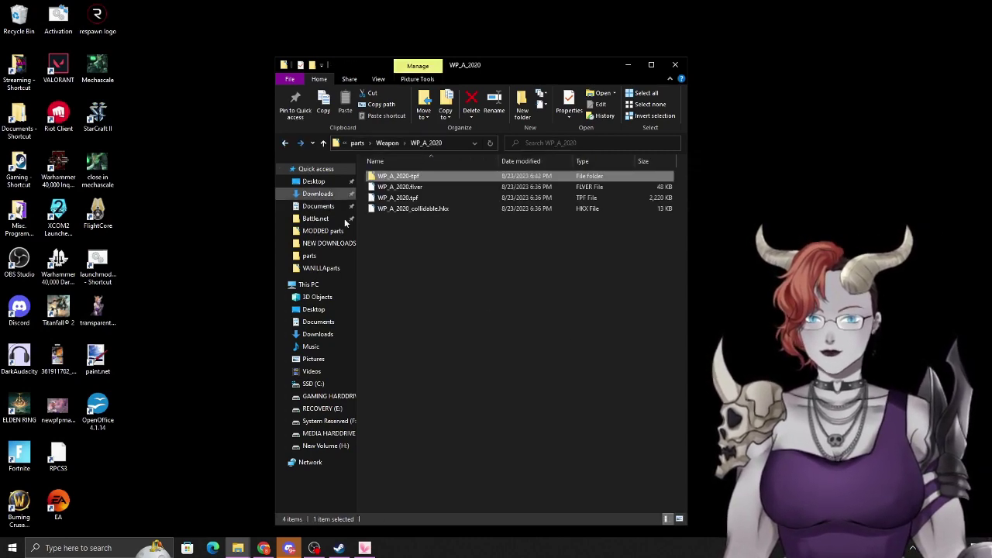
{"action": "left_click", "coordinate": [431, 197]}
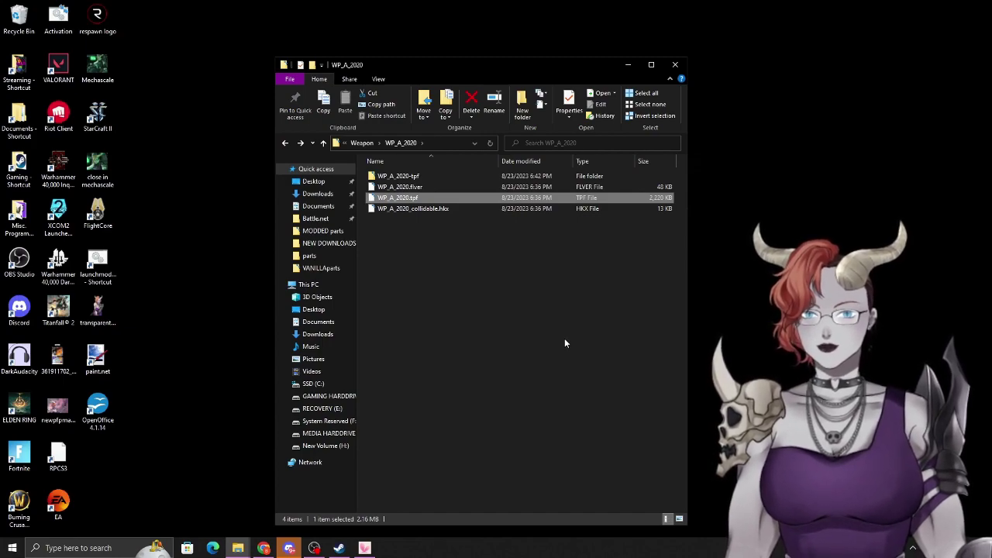
{"action": "key", "text": "Delete"}
Repack the WP_A_2020-tpf folder with the Yabber shortcut on the desktop.
{"action": "left_click_drag", "start_coordinate": [500, 59], "coordinate": [426, 205]}
{"action": "left_click", "coordinate": [404, 320]}
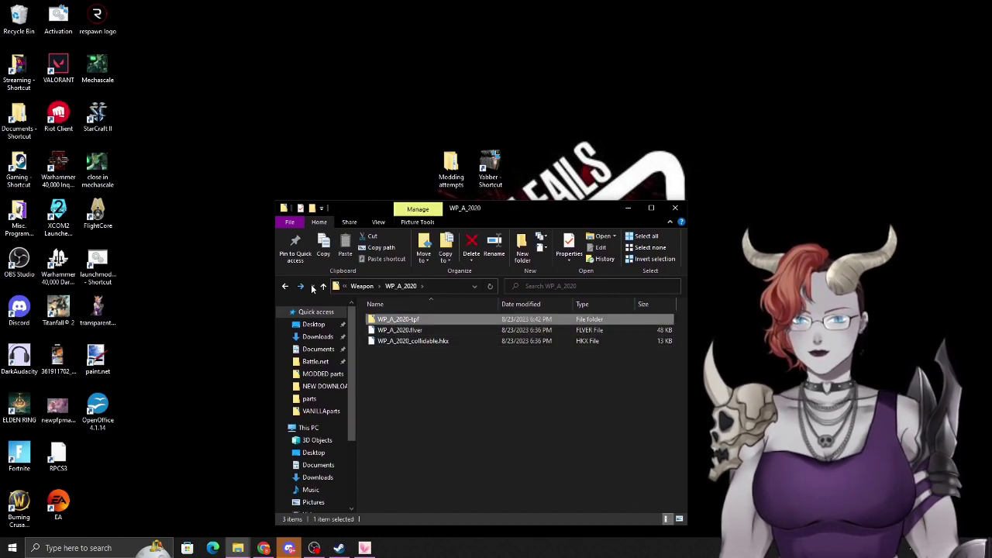
{"action": "left_click_drag", "start_coordinate": [394, 320], "coordinate": [492, 160]}
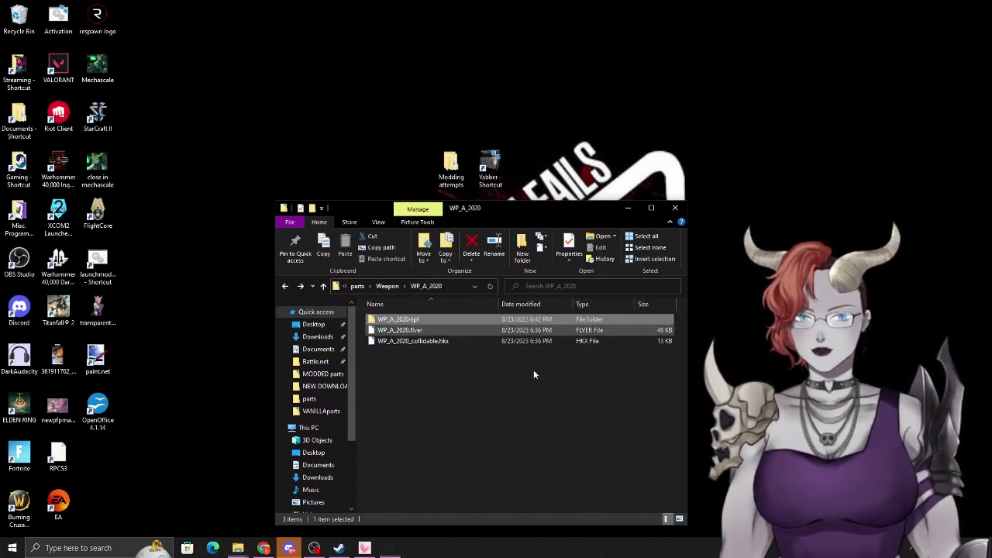
Delete the unpacked WP_A_2020-tpf folder from the WP_A_2020 folder.
{"action": "left_click", "coordinate": [428, 353]}
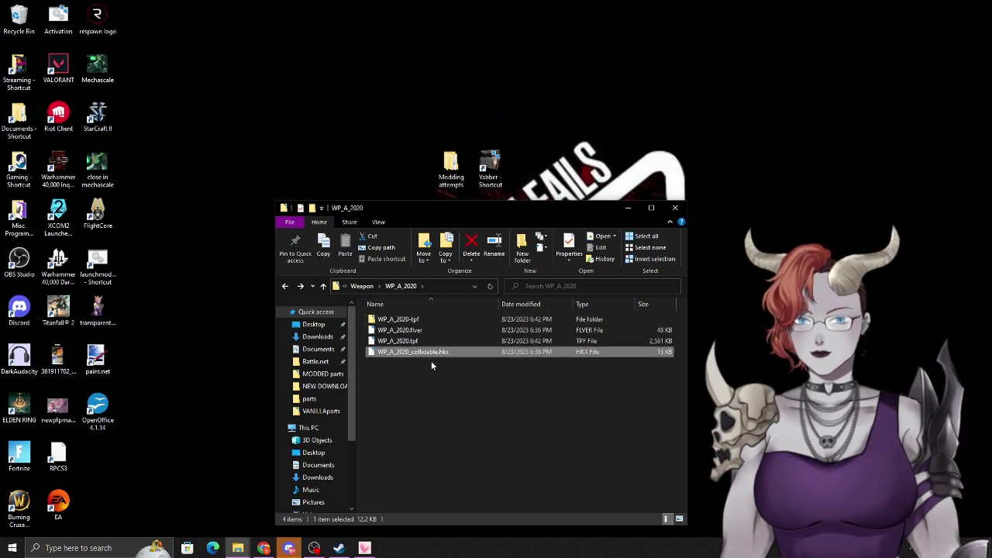
{"action": "left_click", "coordinate": [434, 319]}
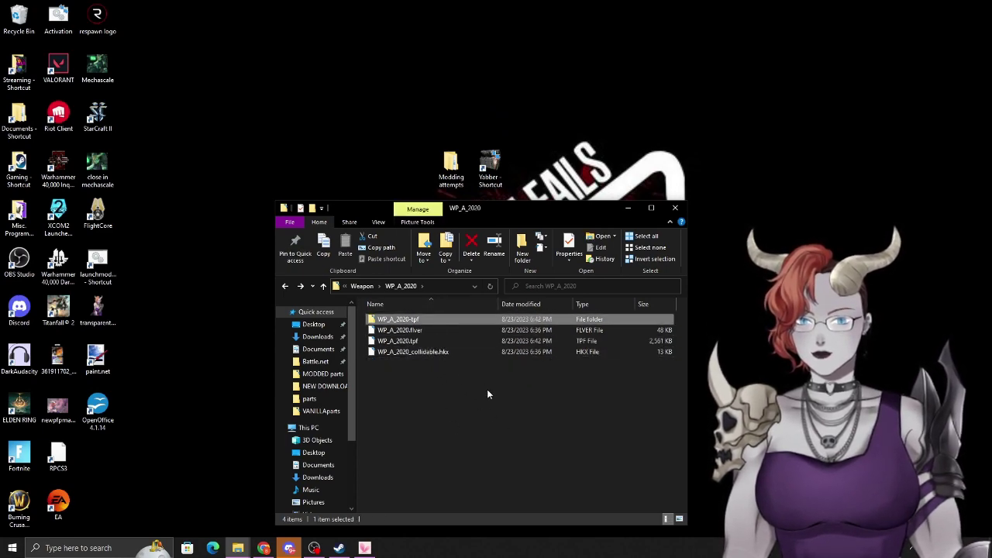
{"action": "key", "text": "Delete"}
In the RespawnHeater folder, delete the old wp_a_2020.partsbnd.dcx and repack the wp_a_2020-partsbnd-dcx folder with Yabber.
{"action": "left_click", "coordinate": [285, 286]}
{"action": "left_click", "coordinate": [285, 287]}
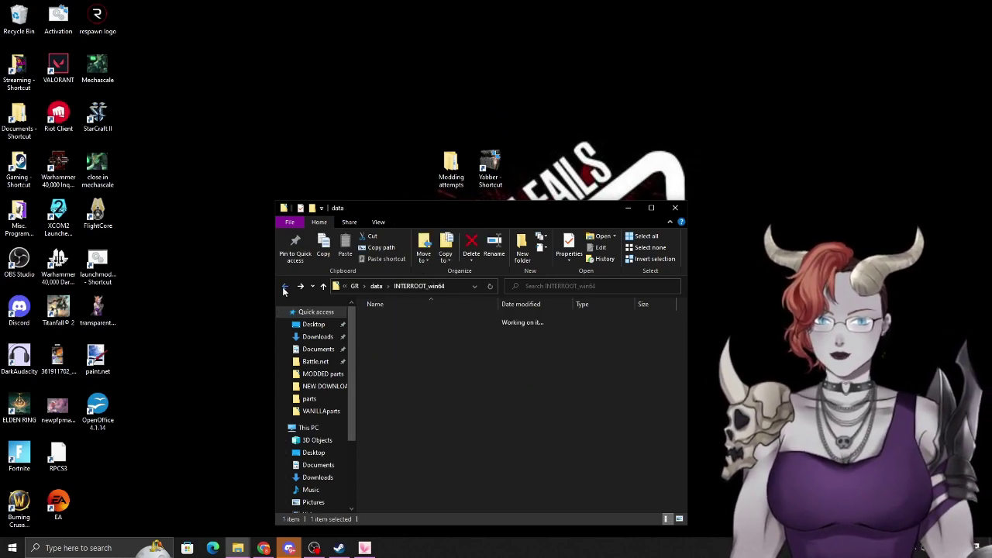
{"action": "left_click", "coordinate": [284, 287]}
{"action": "left_click", "coordinate": [284, 287]}
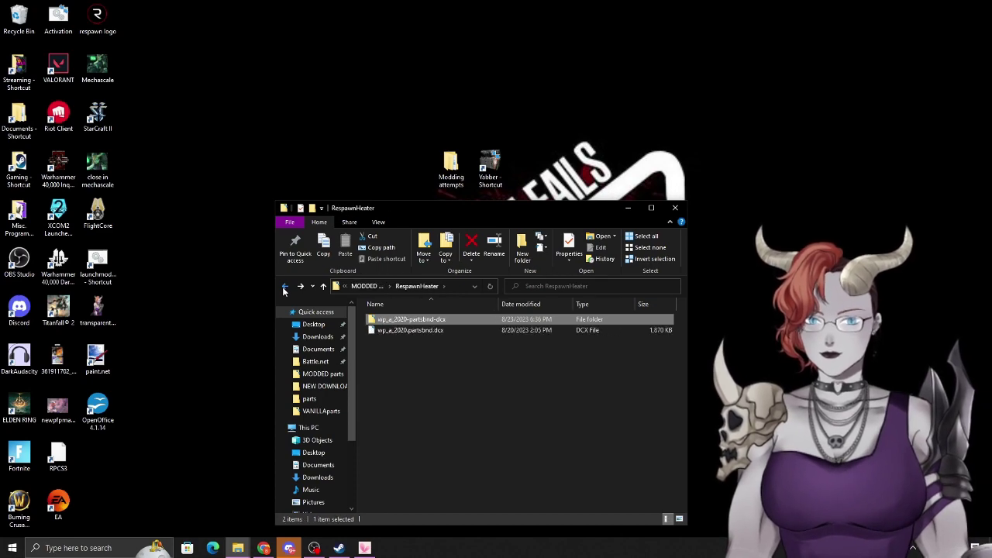
{"action": "left_click", "coordinate": [473, 331]}
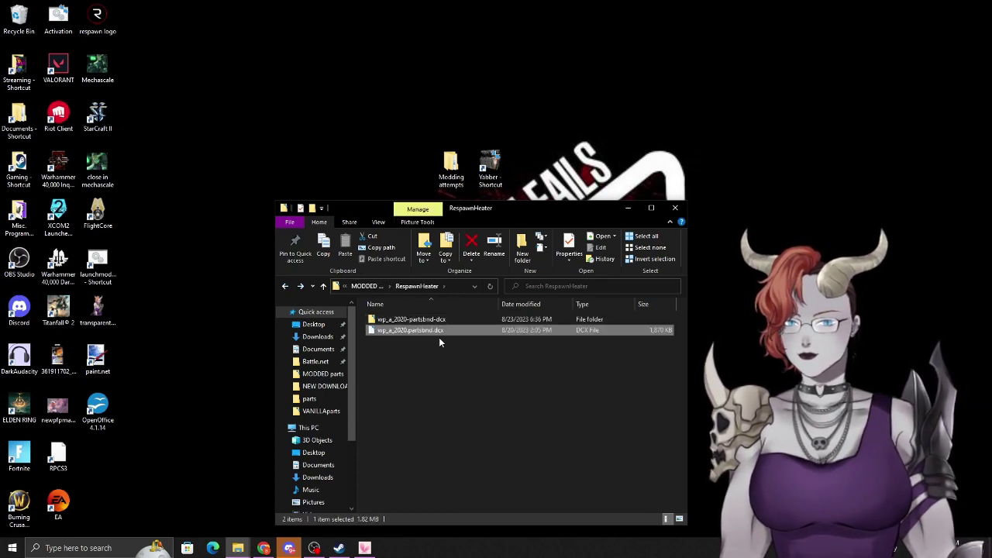
{"action": "key", "text": "Delete"}
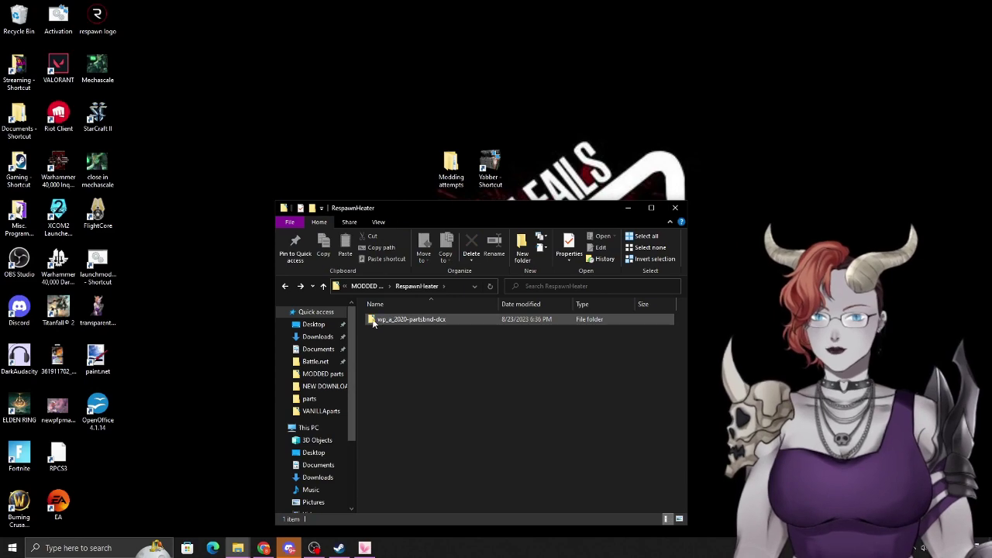
{"action": "left_click_drag", "start_coordinate": [399, 322], "coordinate": [500, 166]}
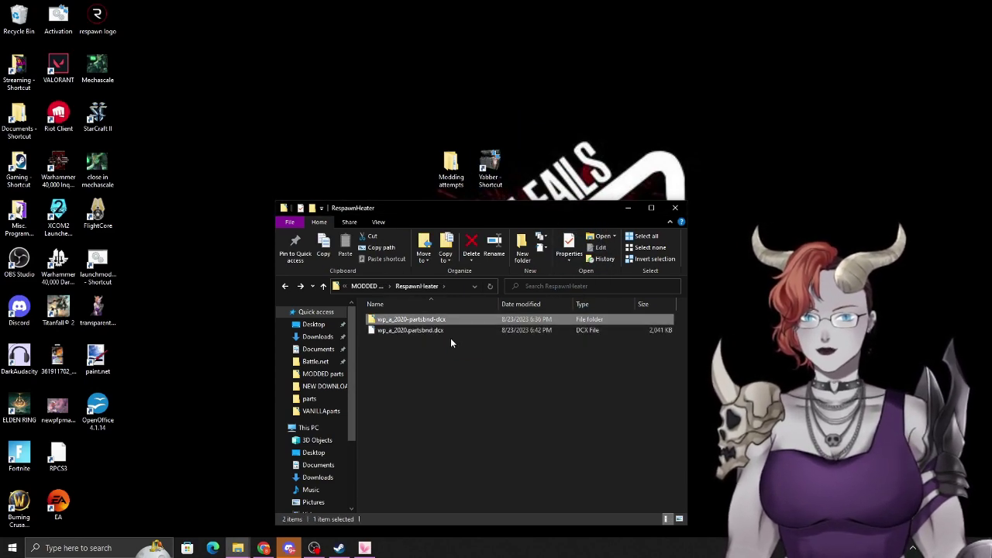
Delete the unpacked wp_a_2020-partsbnd-dcx folder from RespawnHeater and copy the repacked wp_a_2020.partsbnd.dcx file.
{"action": "key", "text": "Delete"}
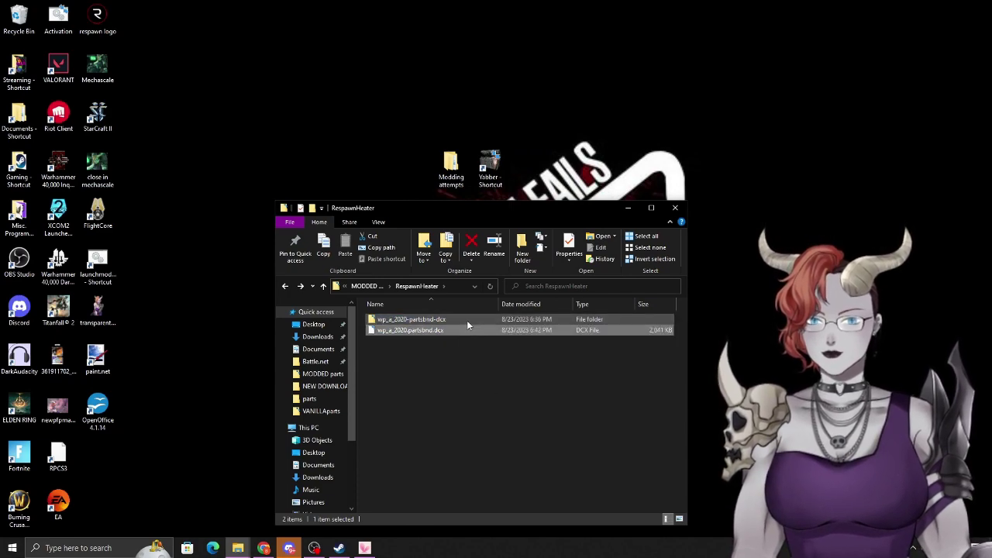
{"action": "left_click", "coordinate": [421, 321]}
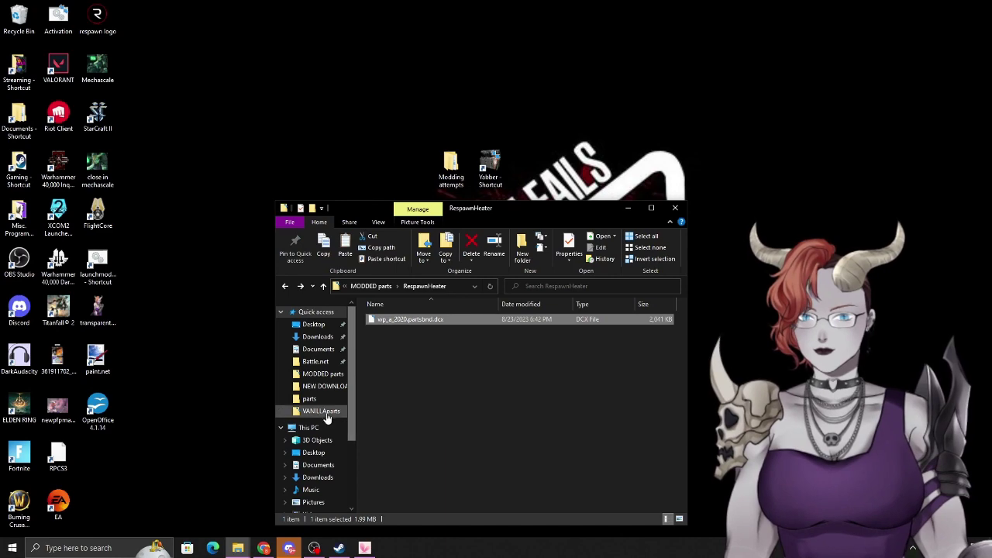
Go through the mod's parts folder up to the ModEngine-2.0.0-preview4-win64 folder and maximize the window.
{"action": "scroll", "coordinate": [333, 399], "scroll_direction": "down", "scroll_amount": 1}
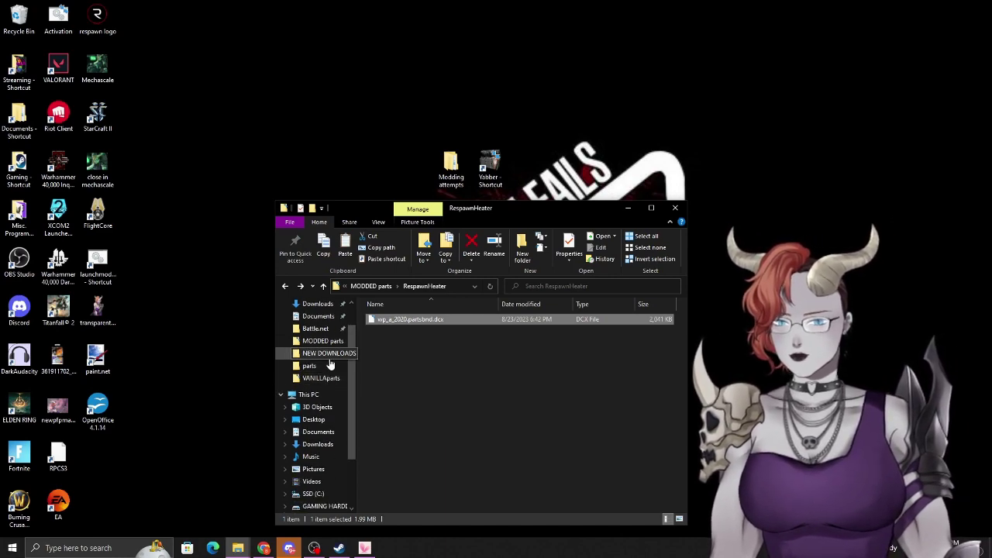
{"action": "scroll", "coordinate": [330, 394], "scroll_direction": "down", "scroll_amount": 2}
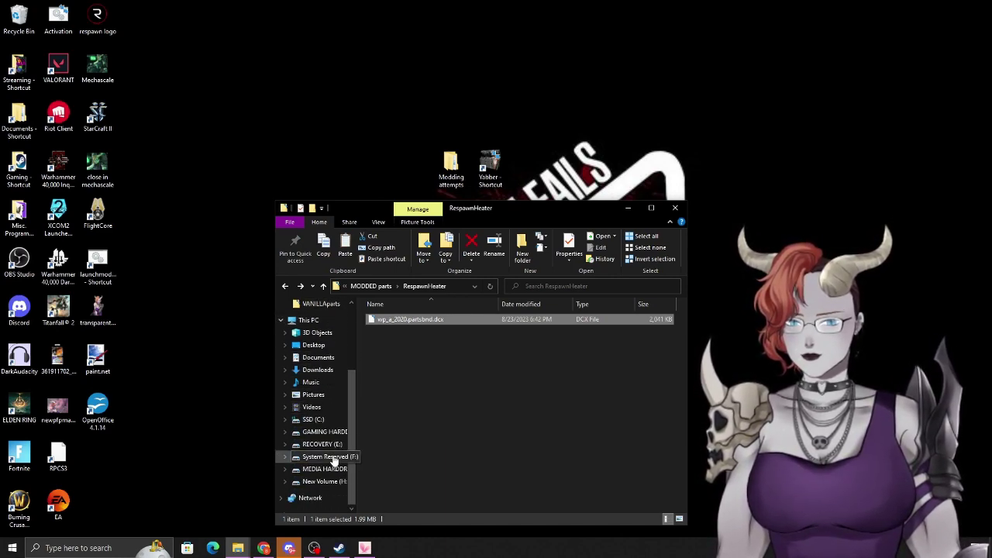
{"action": "scroll", "coordinate": [322, 386], "scroll_direction": "up", "scroll_amount": 3}
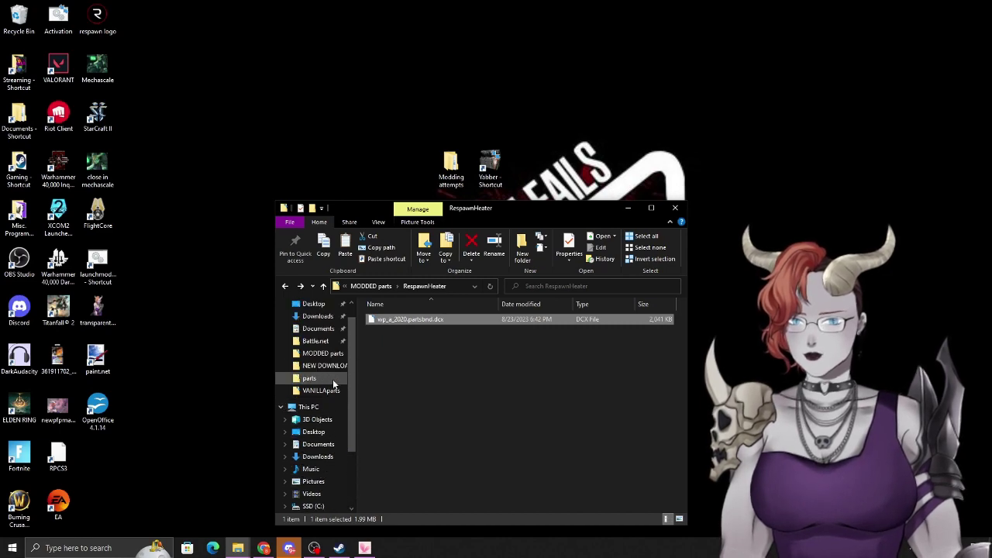
{"action": "left_click", "coordinate": [326, 378]}
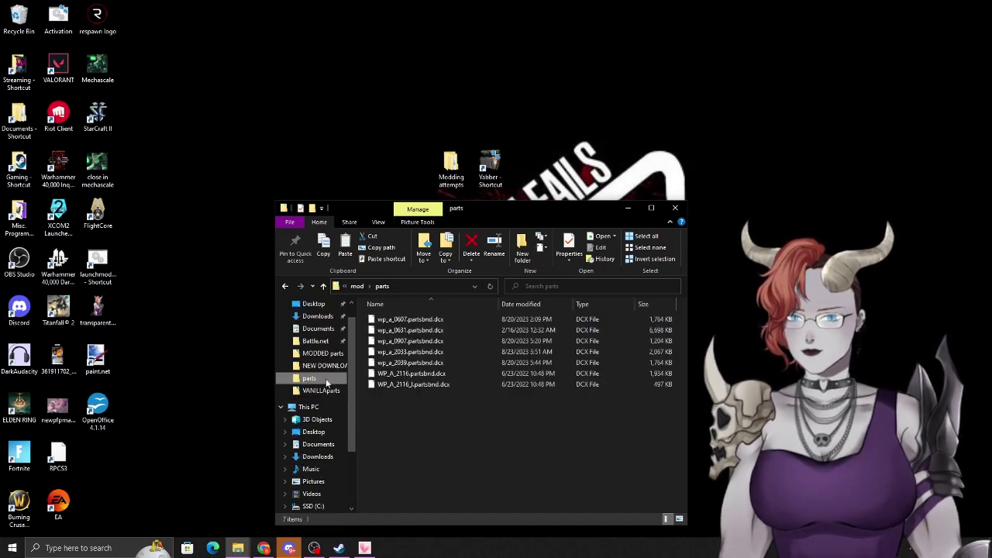
{"action": "left_click", "coordinate": [358, 286]}
{"action": "left_click", "coordinate": [393, 287]}
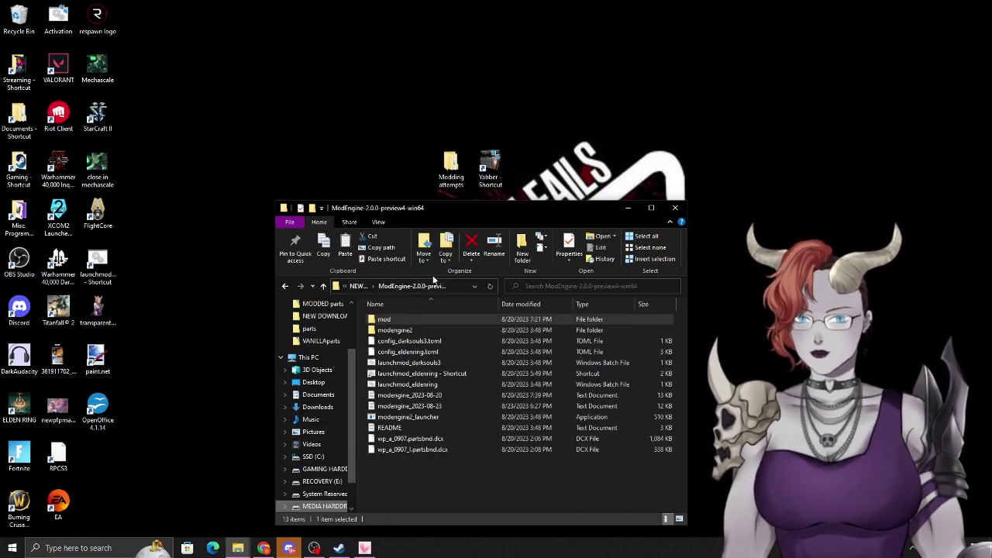
{"action": "left_click", "coordinate": [650, 208]}
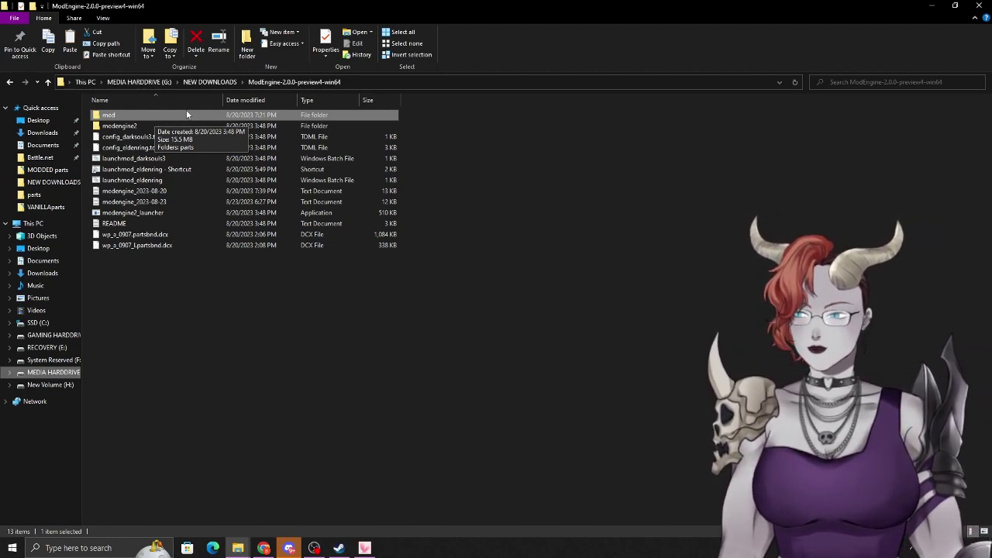
{"action": "left_click", "coordinate": [353, 363]}
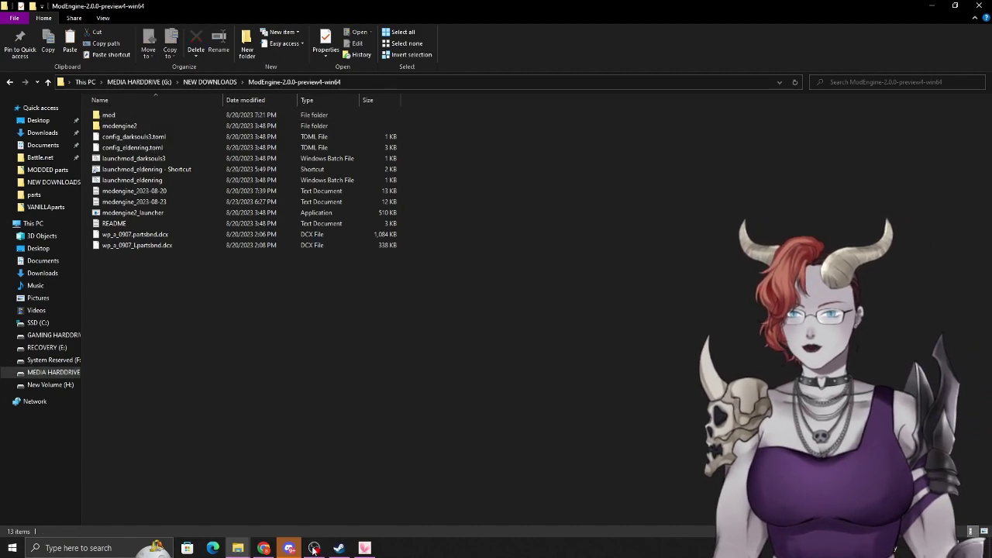
Switch to Chrome and search Google for "elden ring mod engine 2".
{"action": "left_click", "coordinate": [263, 548]}
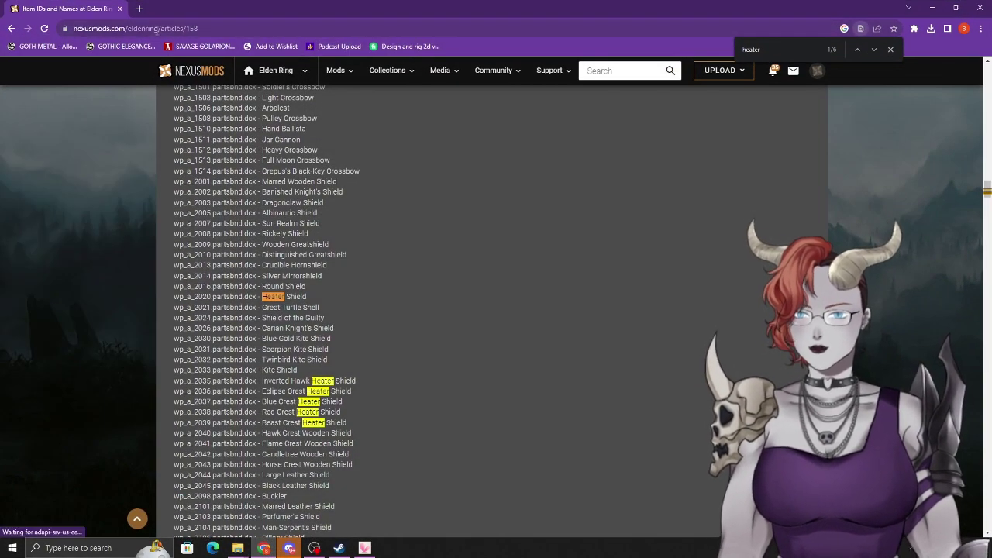
{"action": "left_click", "coordinate": [182, 29]}
{"action": "type", "text": "elden ring mo"}
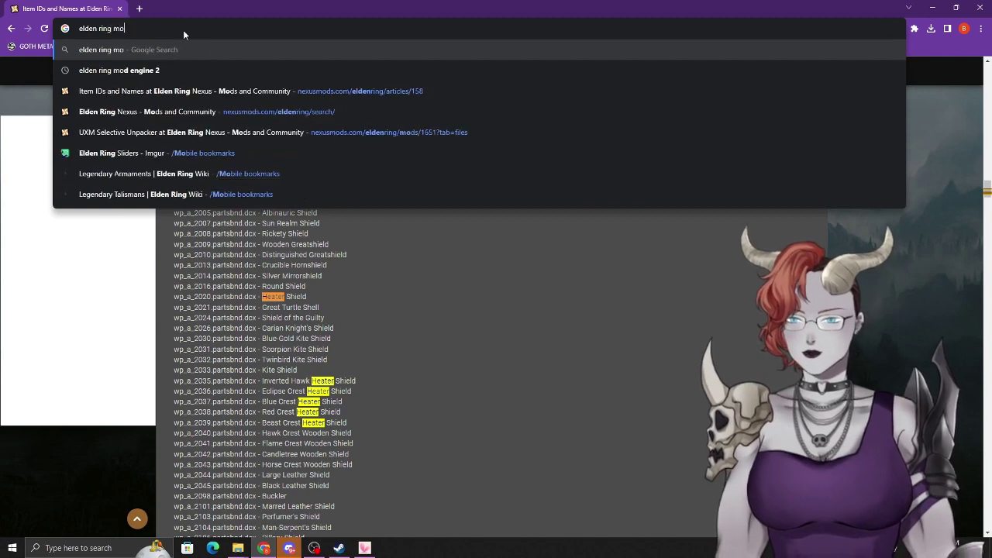
{"action": "type", "text": "d engine 2"}
{"action": "key", "text": "Return"}
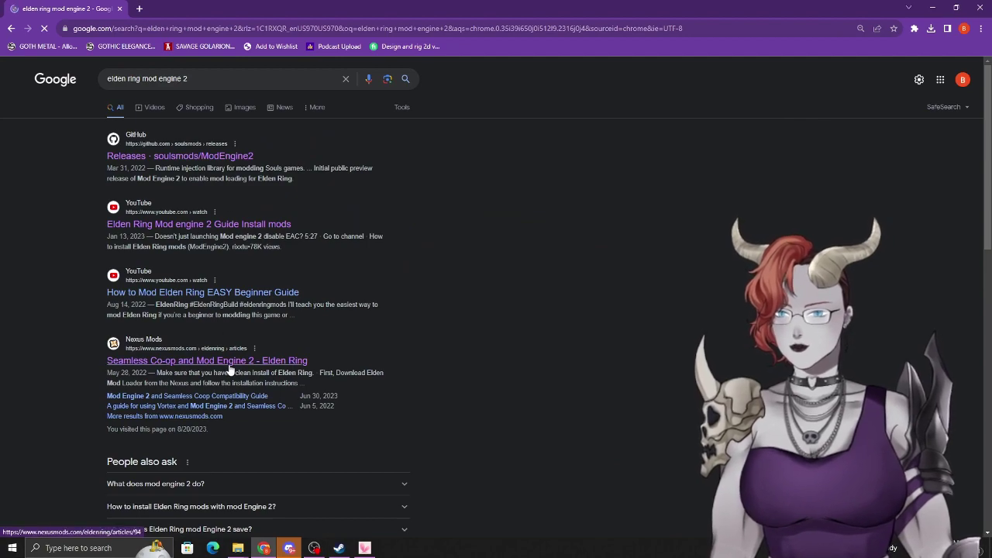
View the Nexus Mods article on Seamless Co-op and Mod Engine 2, then the soulsmods/ModEngine2 releases page on GitHub.
{"action": "scroll", "coordinate": [187, 327], "scroll_direction": "down", "scroll_amount": 3}
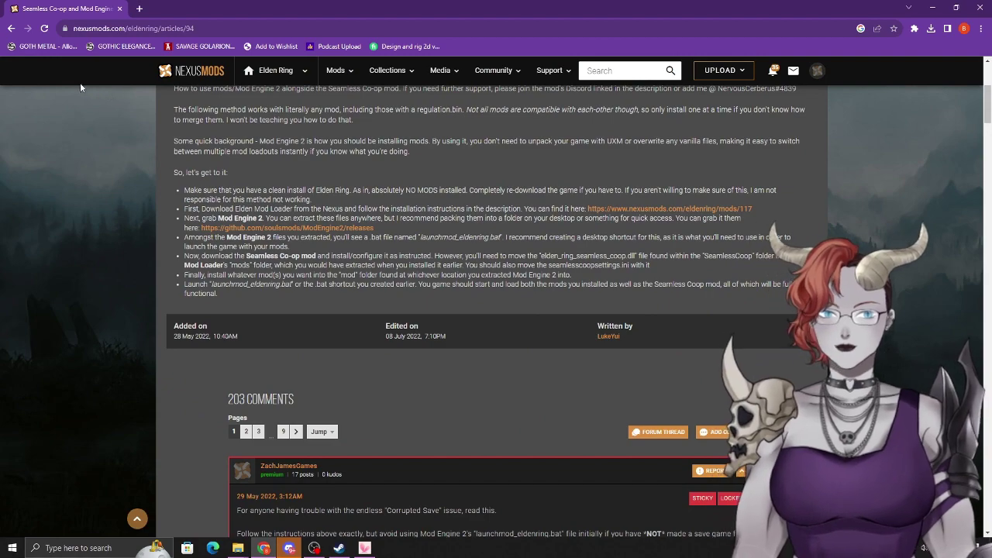
{"action": "left_click", "coordinate": [11, 28]}
{"action": "left_click", "coordinate": [191, 156]}
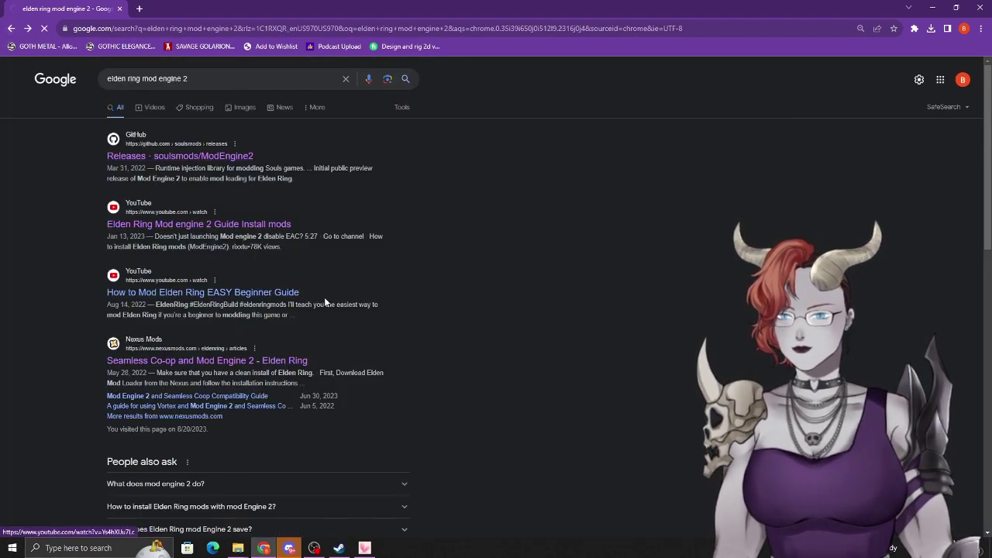
{"action": "scroll", "coordinate": [563, 272], "scroll_direction": "down", "scroll_amount": 3}
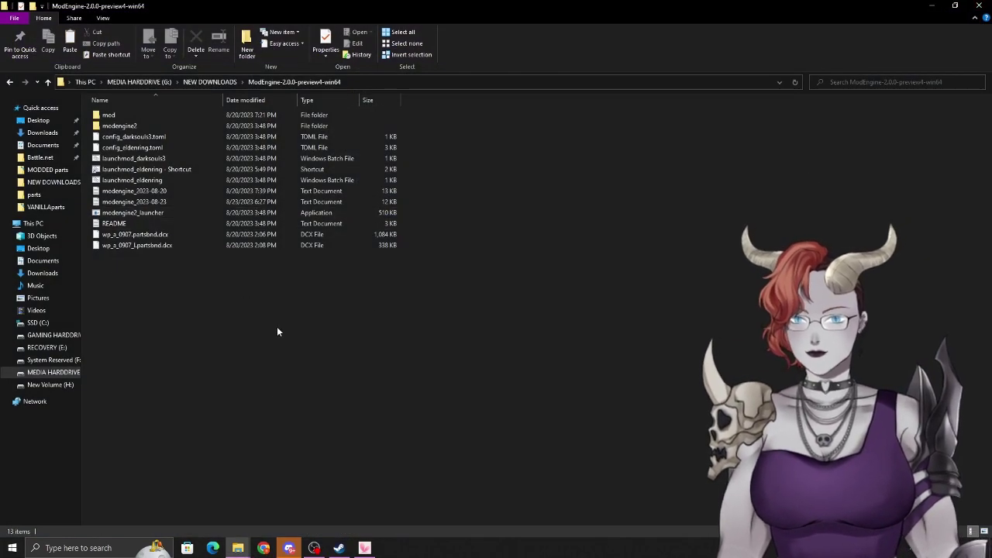
Back in File Explorer, paste wp_a_2020.partsbnd.dcx into the parts folder inside ModEngine's mod folder.
{"action": "right_click", "coordinate": [217, 326]}
{"action": "left_click", "coordinate": [99, 357]}
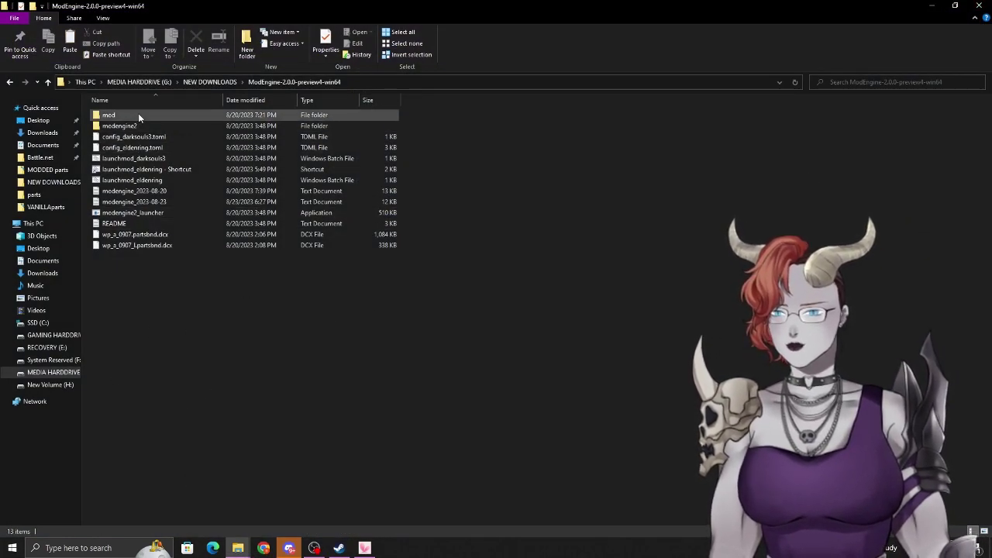
{"action": "double_click", "coordinate": [138, 114]}
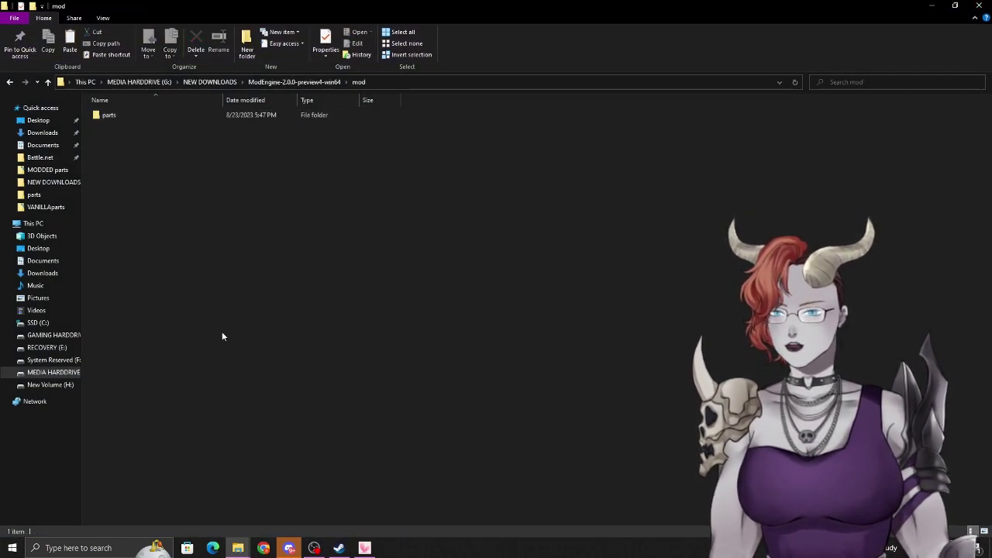
{"action": "double_click", "coordinate": [144, 116]}
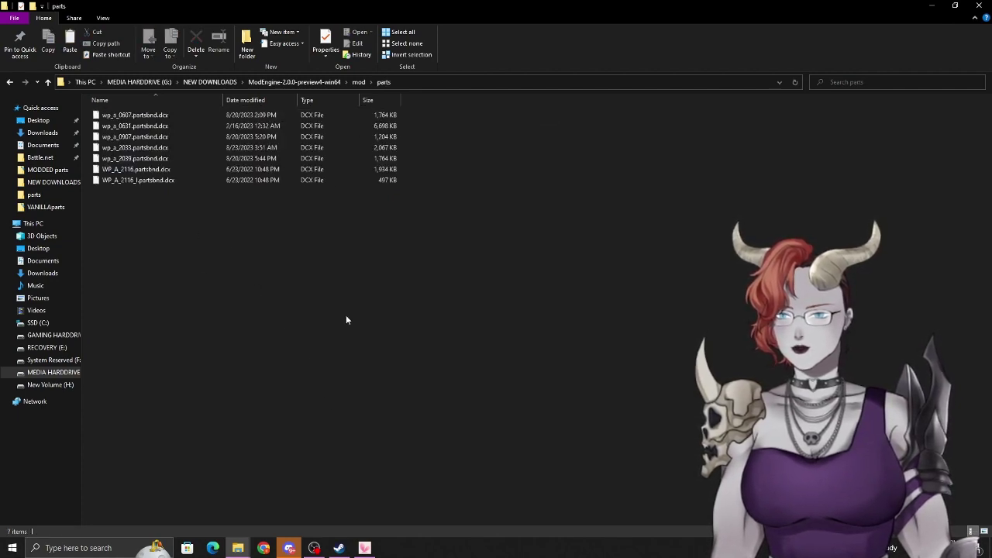
{"action": "key", "text": "ctrl+v"}
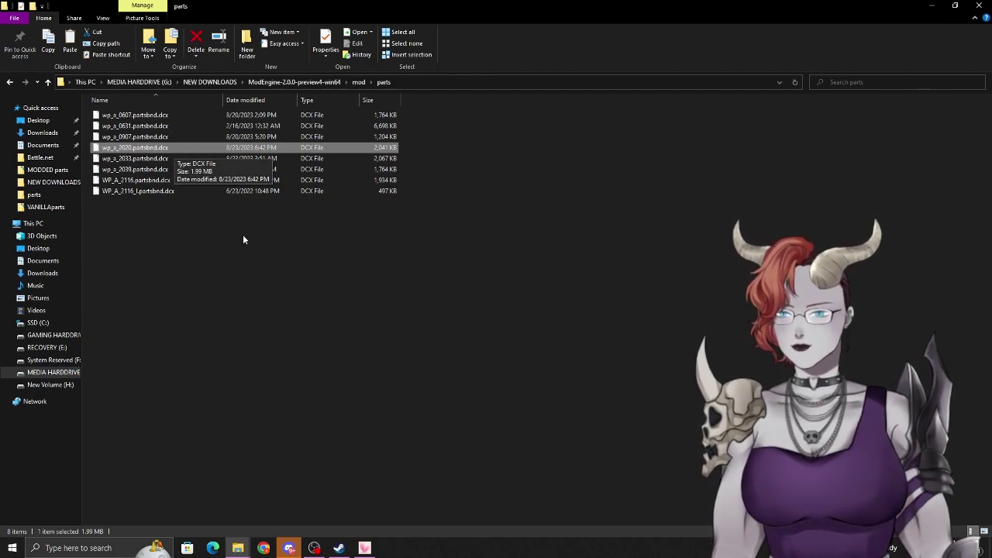
Return to the ModEngine-2.0.0-preview4-win64 folder and run the launchmod_eldenring batch file.
{"action": "left_click", "coordinate": [10, 82]}
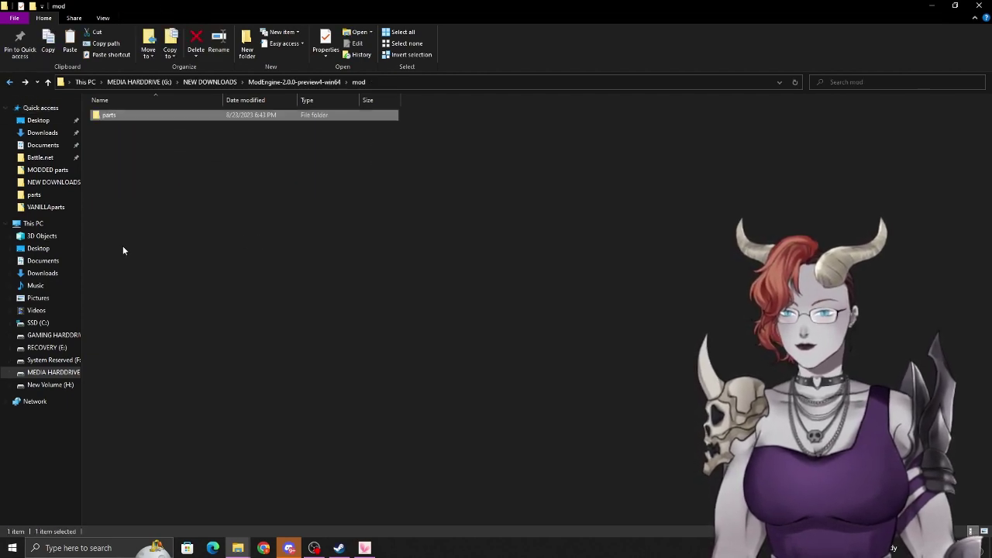
{"action": "left_click", "coordinate": [10, 82]}
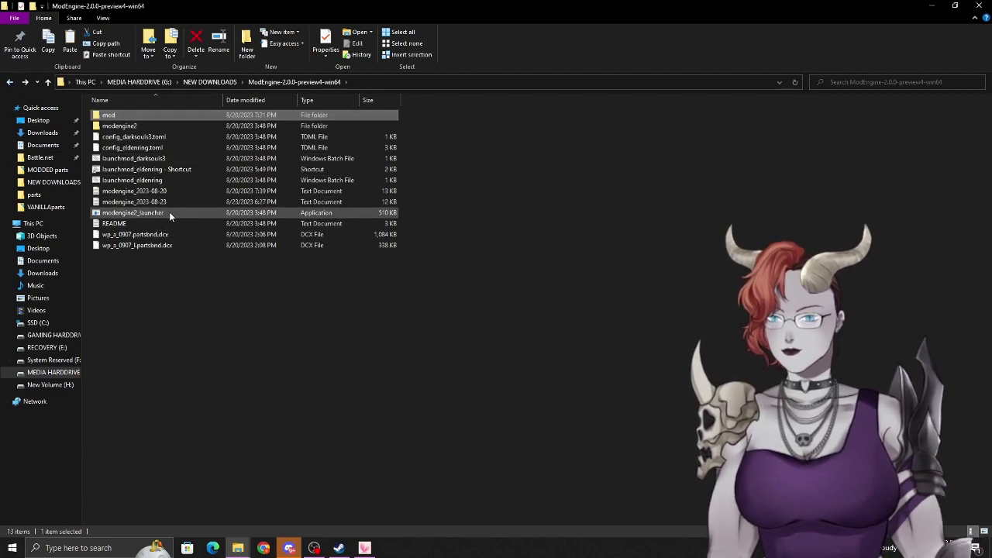
{"action": "left_click", "coordinate": [167, 169]}
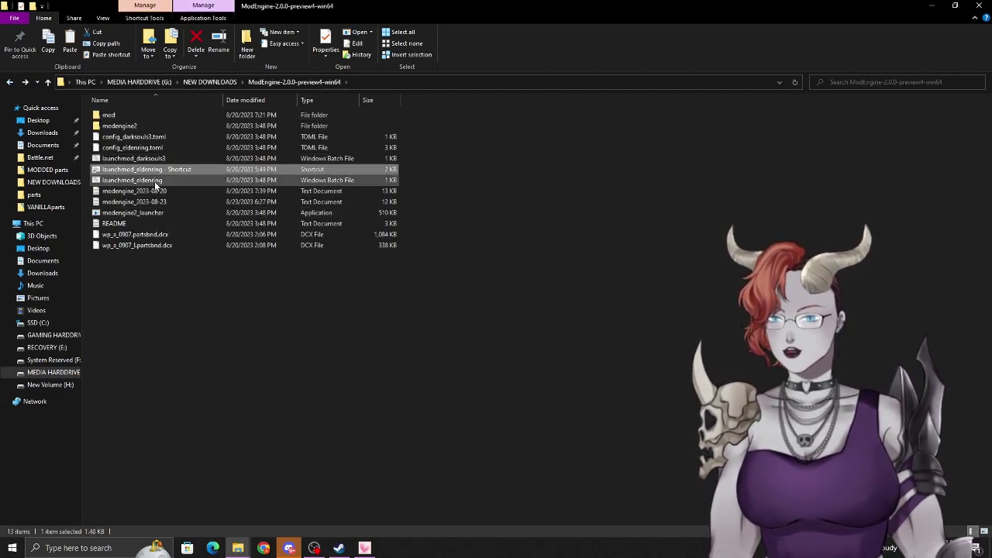
{"action": "left_click", "coordinate": [153, 181]}
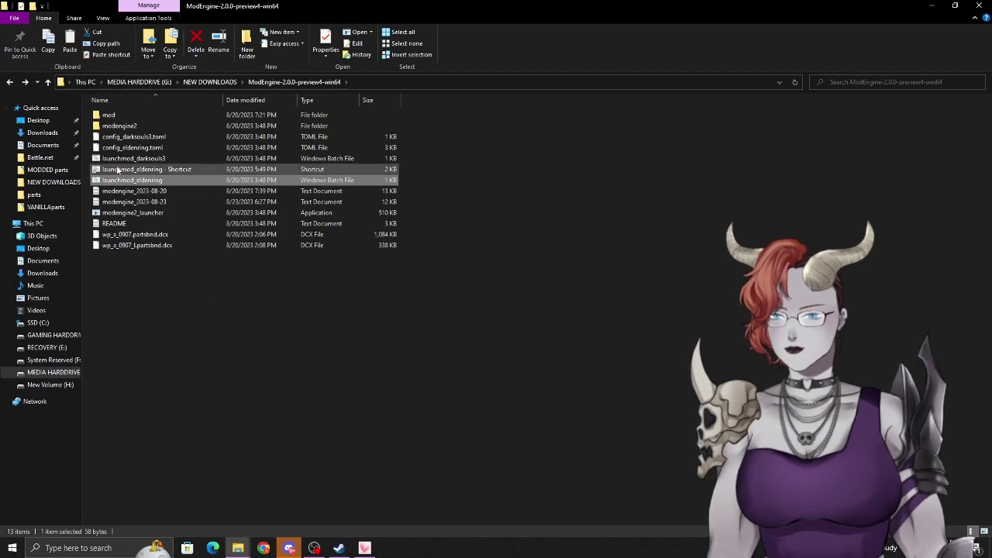
{"action": "left_click", "coordinate": [167, 171]}
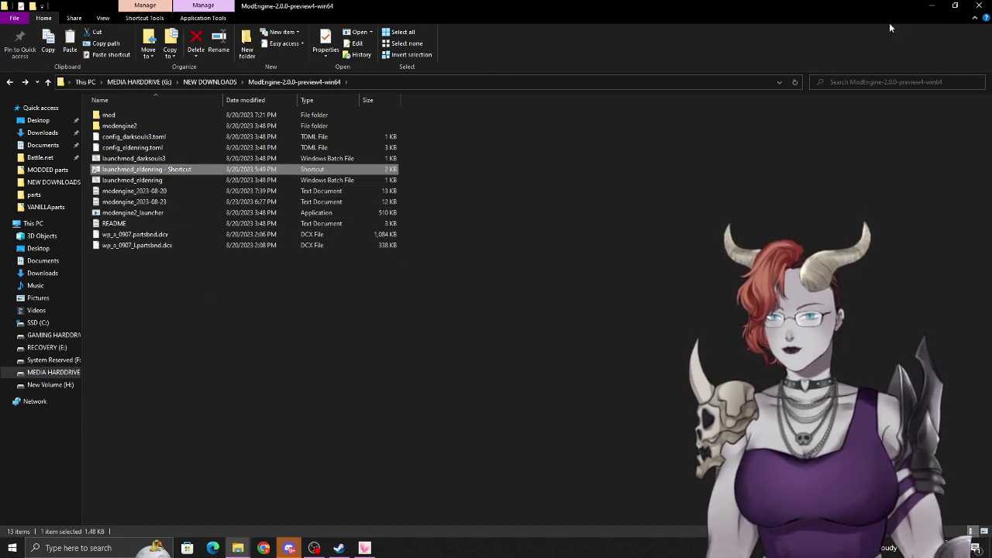
{"action": "left_click", "coordinate": [181, 180]}
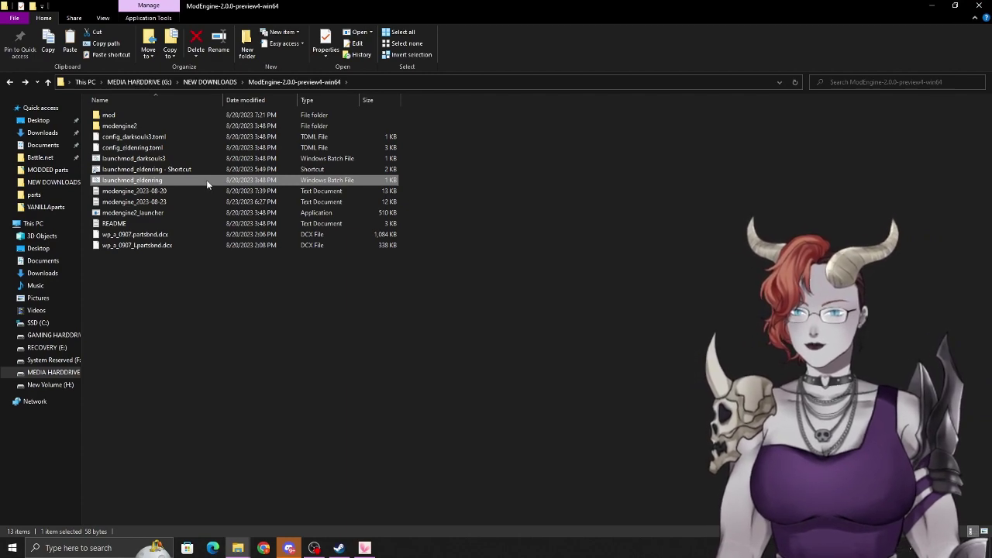
{"action": "left_click", "coordinate": [237, 192]}
{"action": "double_click", "coordinate": [244, 184]}
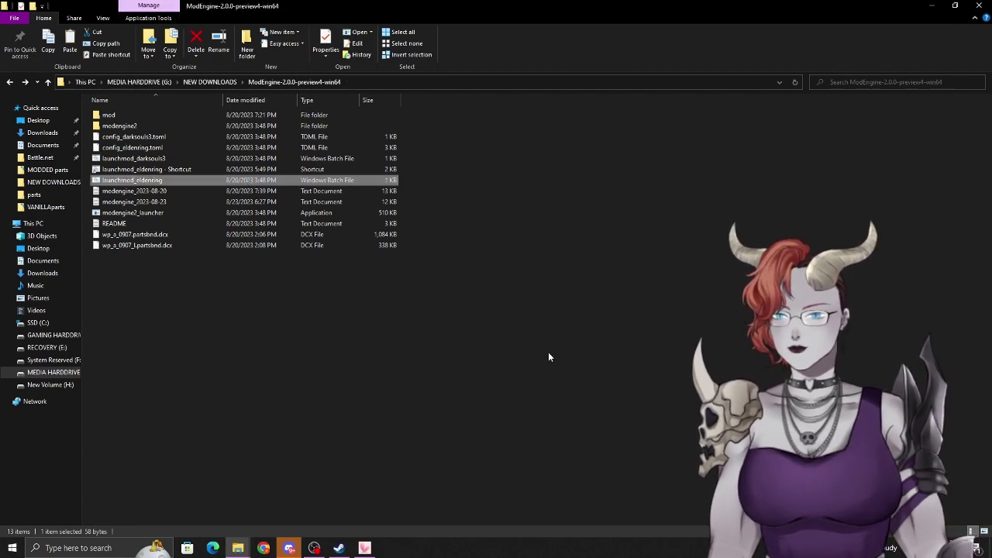